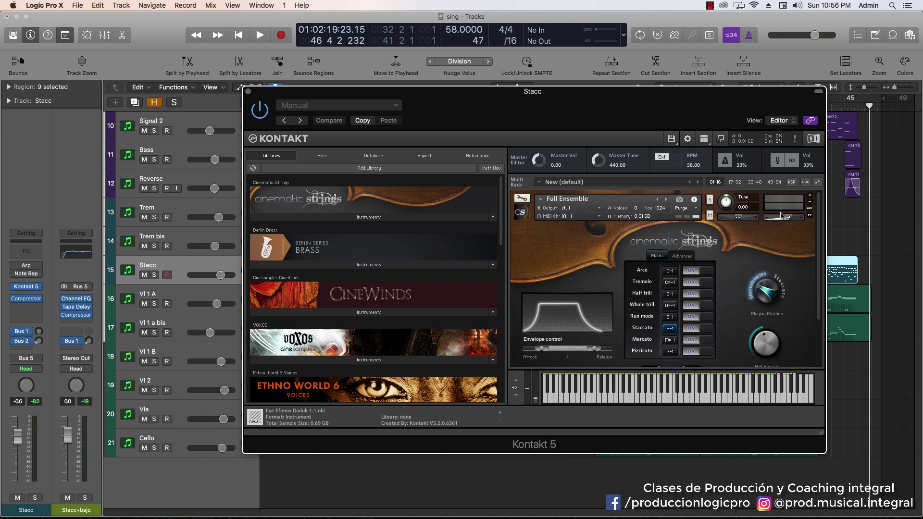
Close the Stacc track's Kontakt window and deselect the regions in the arrangement.
{"action": "left_click_drag", "start_coordinate": [687, 102], "coordinate": [641, 93]}
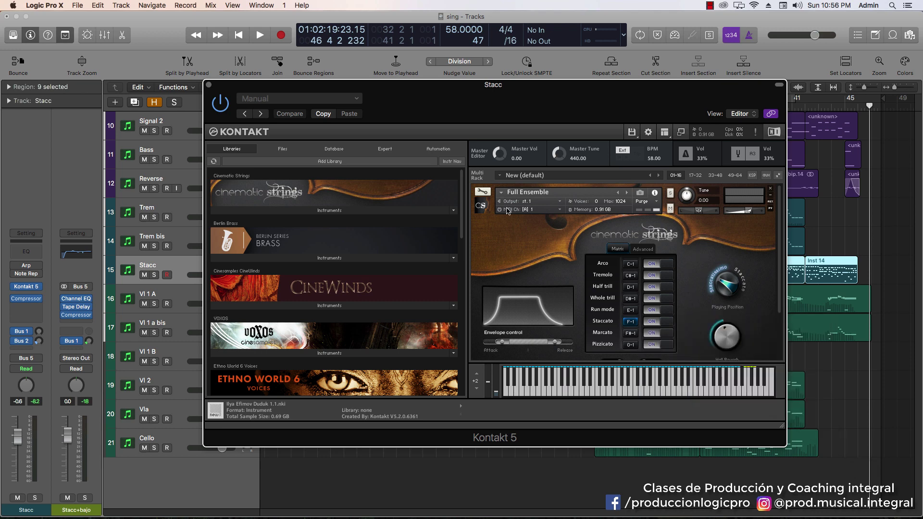
{"action": "left_click_drag", "start_coordinate": [536, 91], "coordinate": [582, 111]}
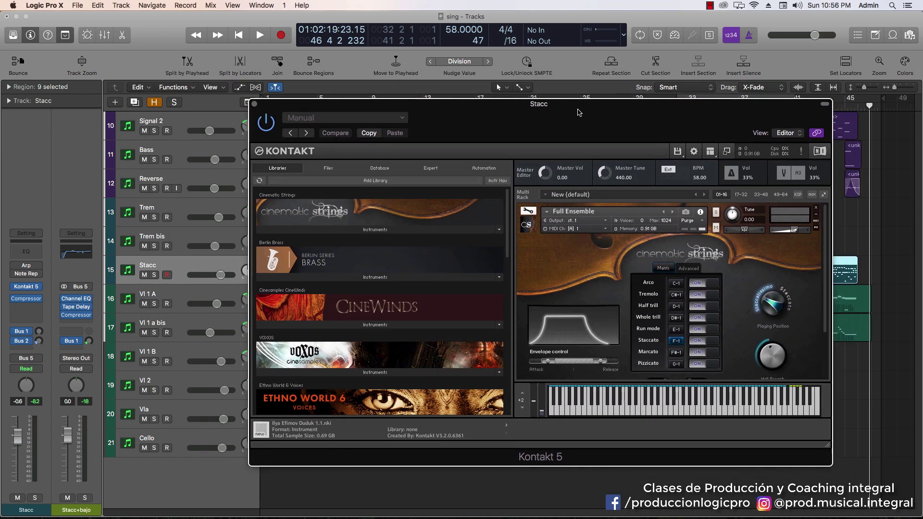
{"action": "left_click", "coordinate": [255, 104]}
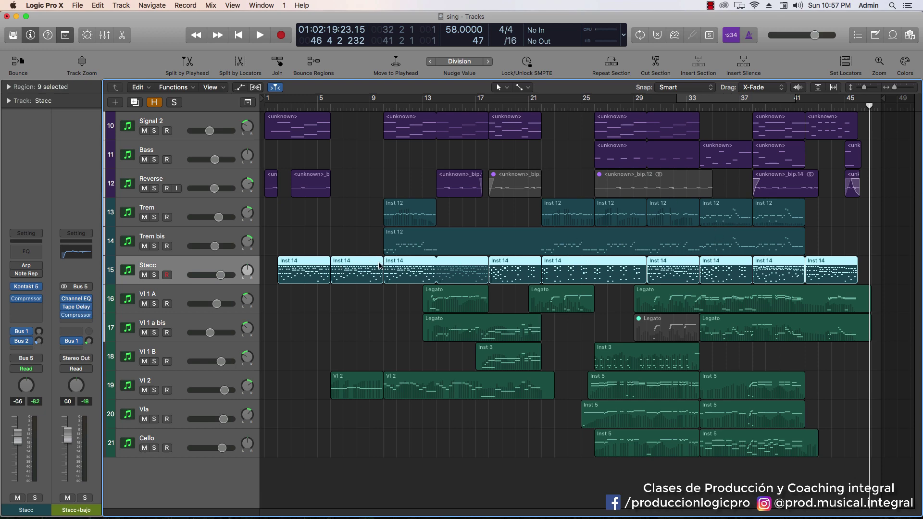
{"action": "left_click", "coordinate": [361, 332]}
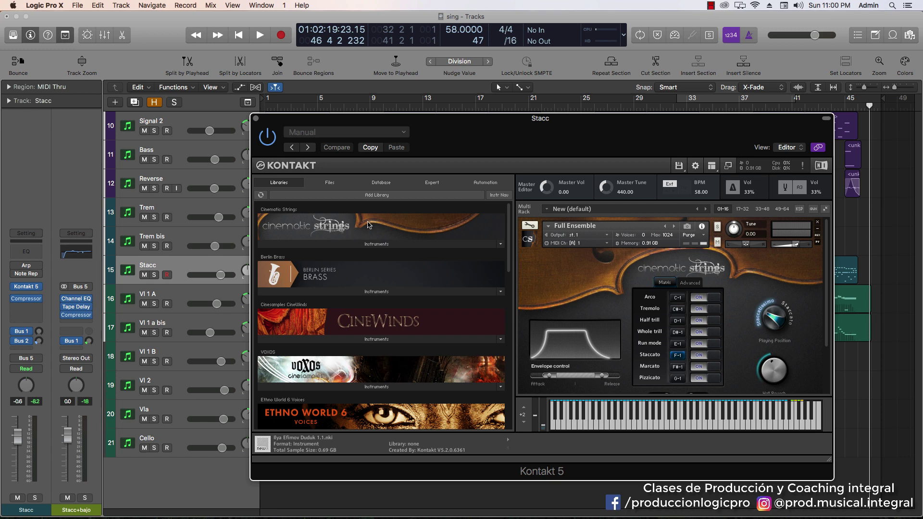
Expand the Cinematic Strings instruments and examine the details of its section, Full Ensemble and Lite Ensemble patches.
{"action": "left_click", "coordinate": [369, 247]}
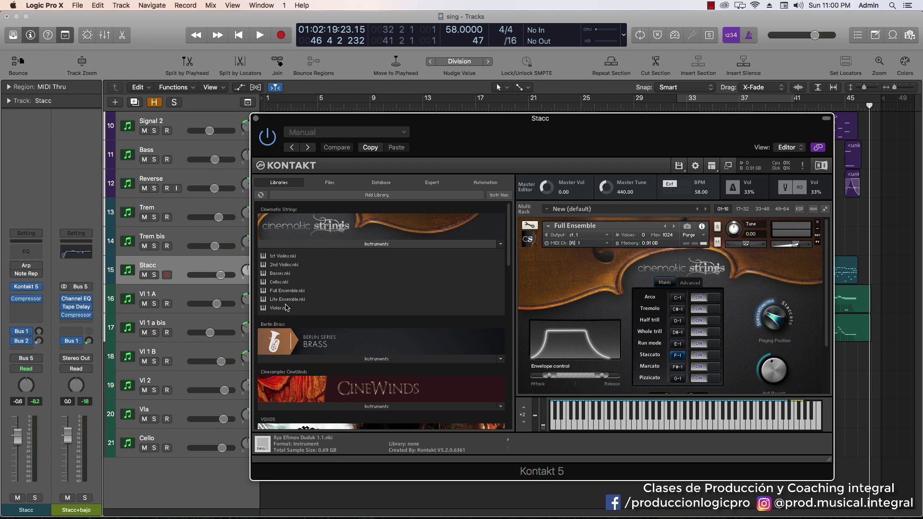
{"action": "left_click", "coordinate": [346, 259]}
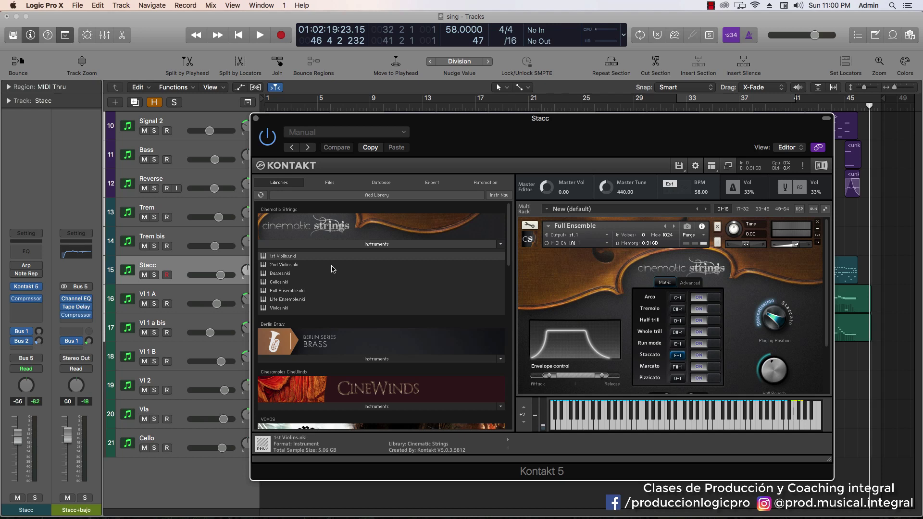
{"action": "left_click", "coordinate": [318, 273]}
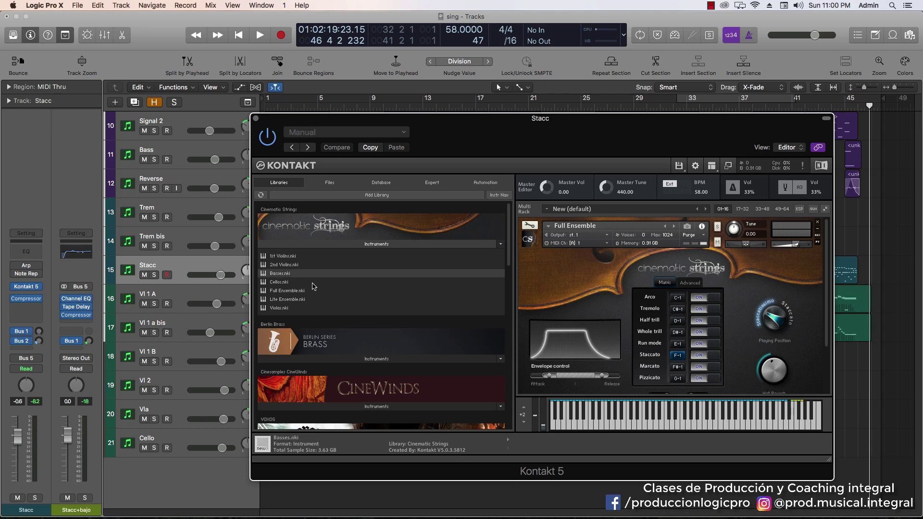
{"action": "left_click", "coordinate": [315, 283]}
{"action": "left_click", "coordinate": [313, 308]}
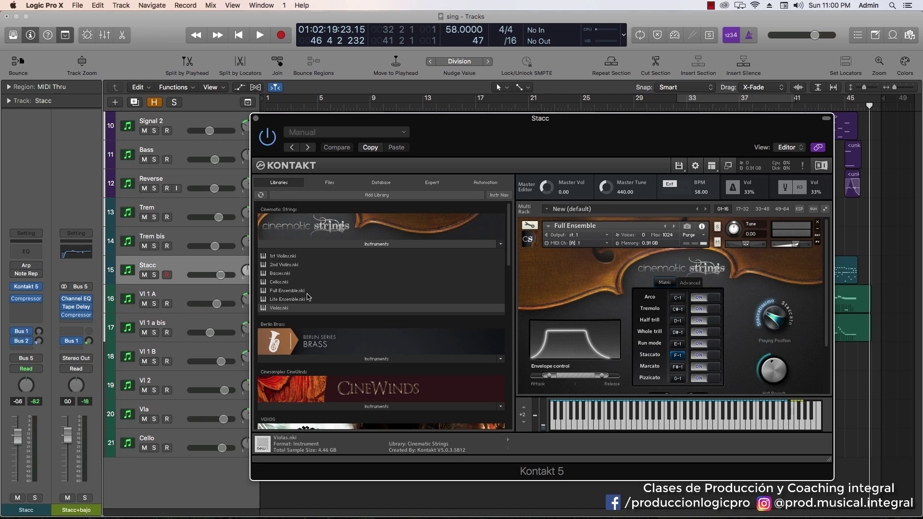
{"action": "left_click", "coordinate": [330, 283]}
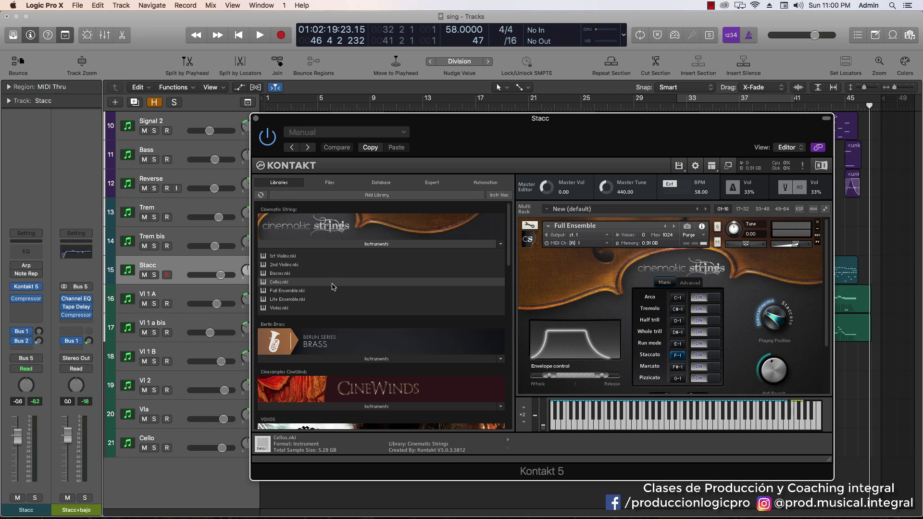
{"action": "left_click", "coordinate": [303, 291]}
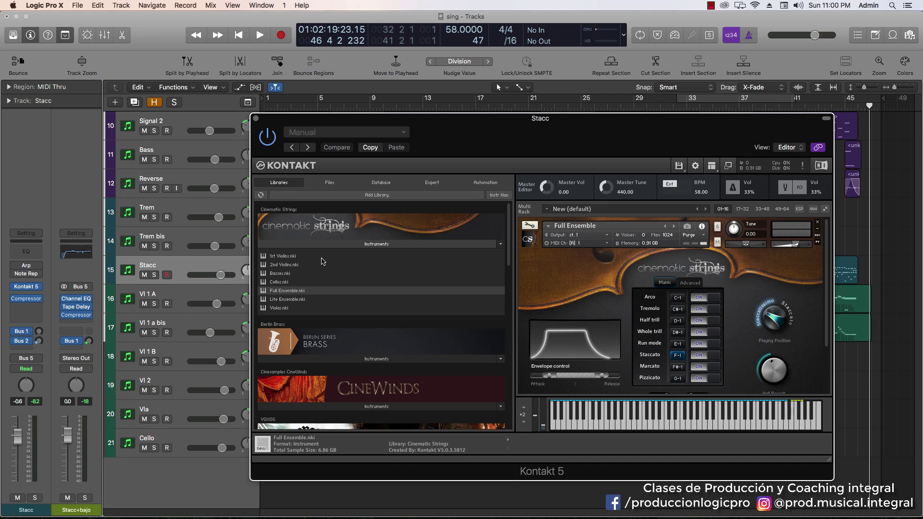
{"action": "left_click", "coordinate": [296, 301]}
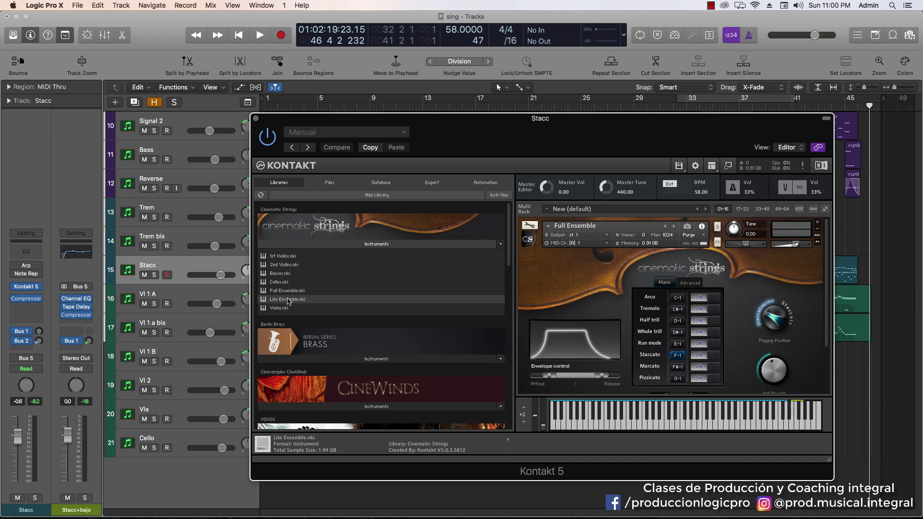
{"action": "left_click", "coordinate": [289, 291]}
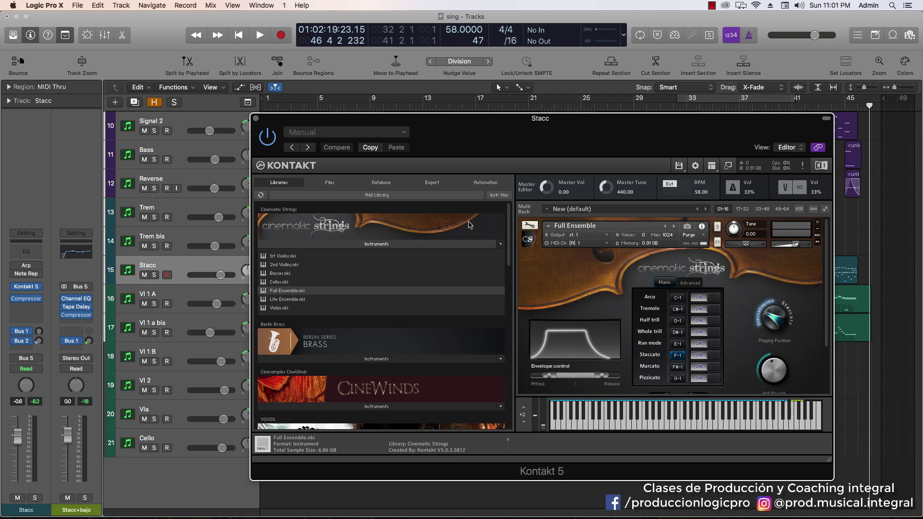
Reposition the Kontakt window and look over the Full Ensemble articulation list and the controls below it.
{"action": "left_click_drag", "start_coordinate": [592, 131], "coordinate": [558, 125]}
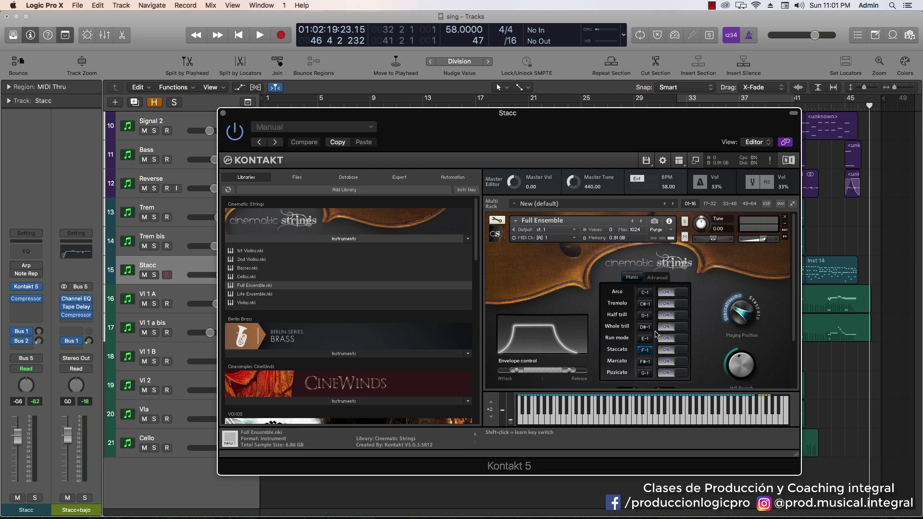
{"action": "left_click_drag", "start_coordinate": [541, 115], "coordinate": [478, 90]}
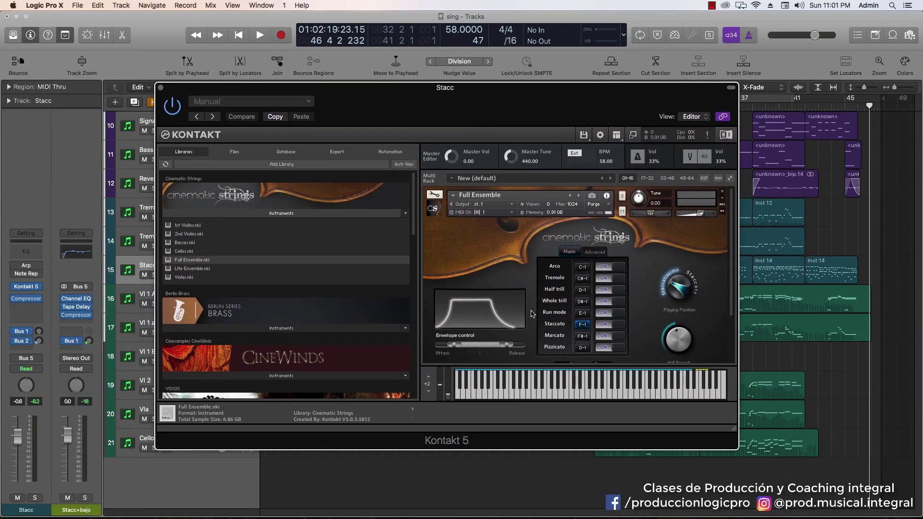
{"action": "scroll", "coordinate": [551, 290], "scroll_direction": "down", "scroll_amount": 1}
{"action": "scroll", "coordinate": [551, 290], "scroll_direction": "down", "scroll_amount": 5}
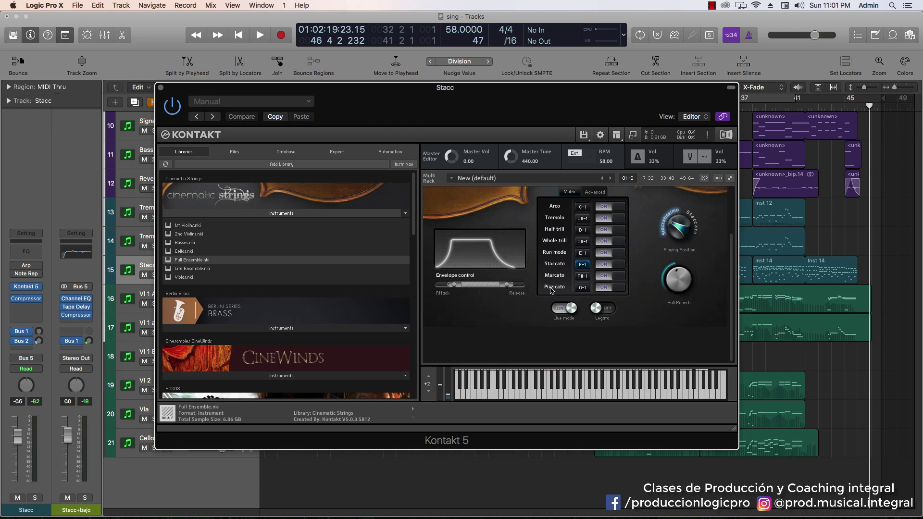
{"action": "scroll", "coordinate": [551, 290], "scroll_direction": "up", "scroll_amount": 5}
{"action": "scroll", "coordinate": [551, 291], "scroll_direction": "up", "scroll_amount": 1}
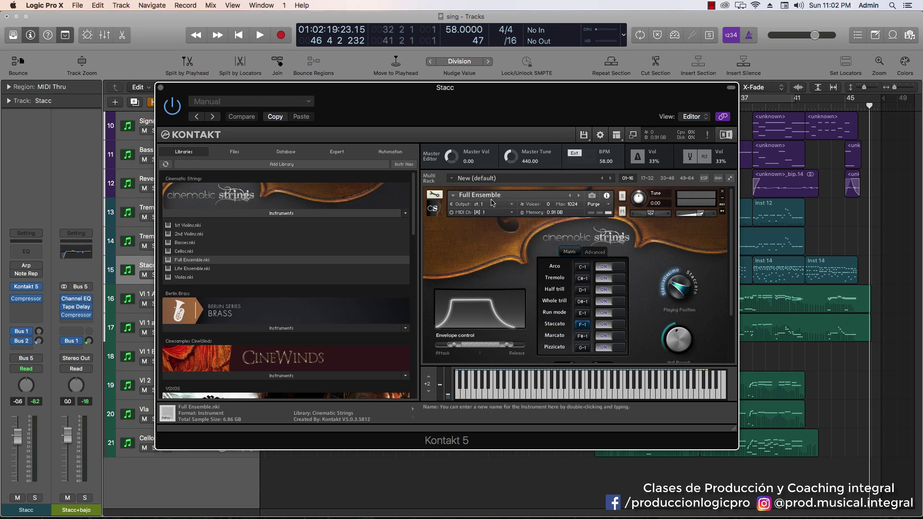
Switch the Full Ensemble patch to the Arco articulation and back to Staccato.
{"action": "left_click", "coordinate": [582, 268]}
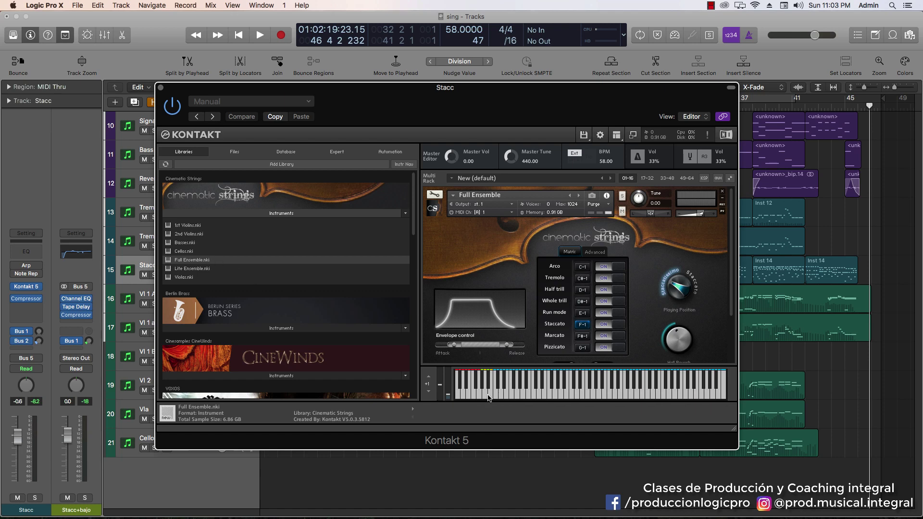
{"action": "double_click", "coordinate": [428, 380]}
{"action": "left_click", "coordinate": [583, 268]}
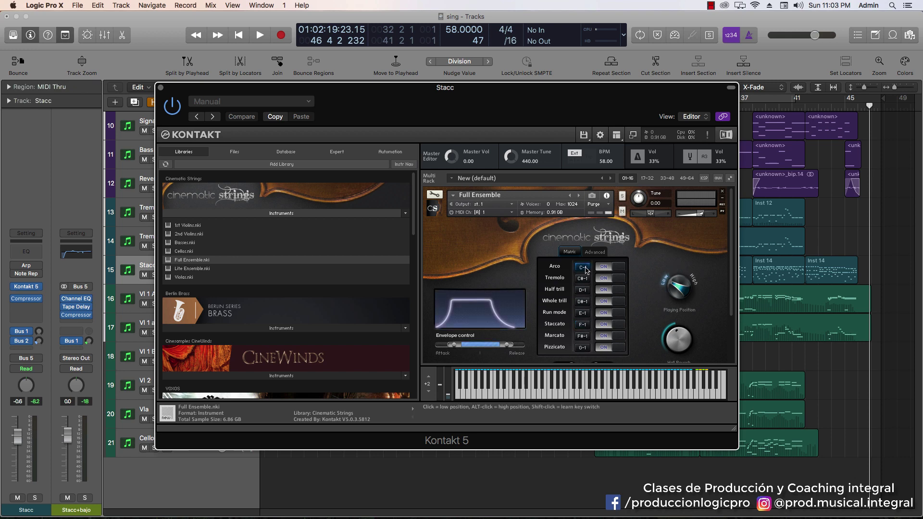
{"action": "left_click", "coordinate": [582, 325]}
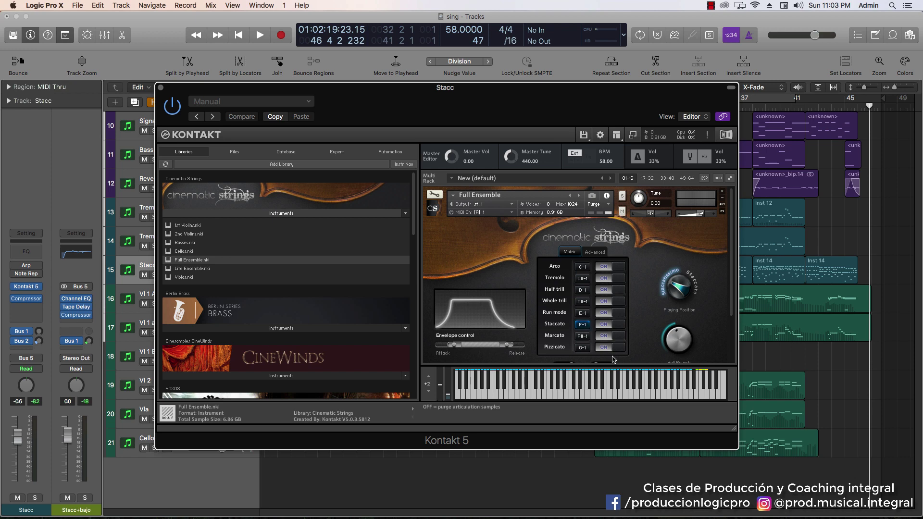
Turn the Arco and Tremolo articulation samples off and on again.
{"action": "left_click", "coordinate": [611, 267]}
{"action": "left_click", "coordinate": [611, 268]}
{"action": "left_click", "coordinate": [613, 278]}
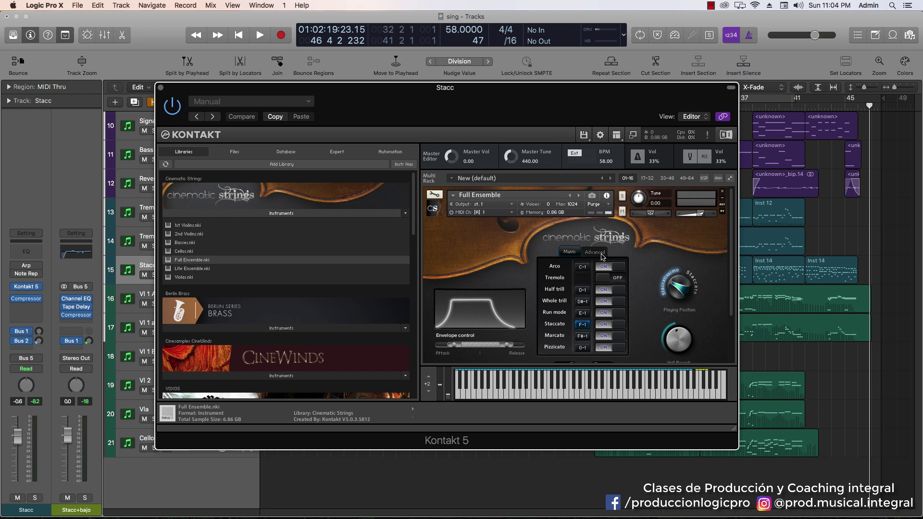
{"action": "left_click", "coordinate": [605, 282]}
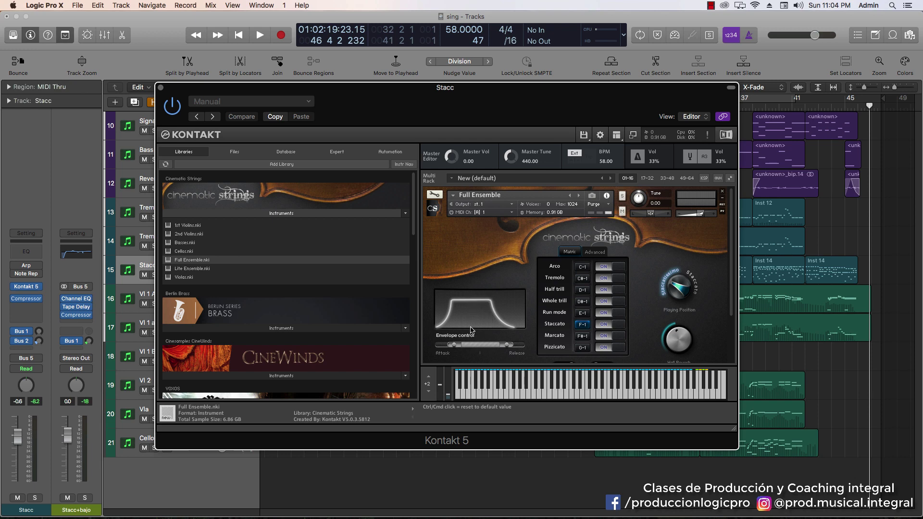
Activate the Arco articulation and lengthen the attack in its envelope control.
{"action": "scroll", "coordinate": [474, 317], "scroll_direction": "down", "scroll_amount": 3}
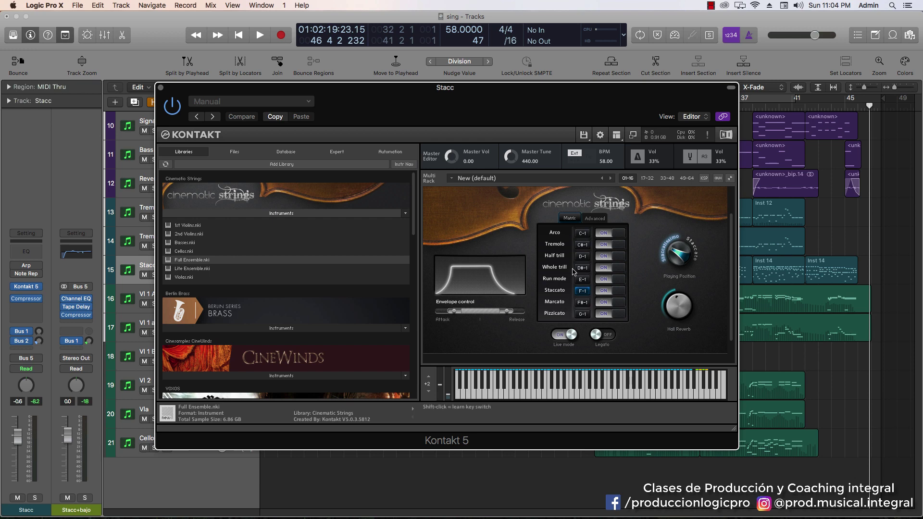
{"action": "left_click", "coordinate": [581, 235]}
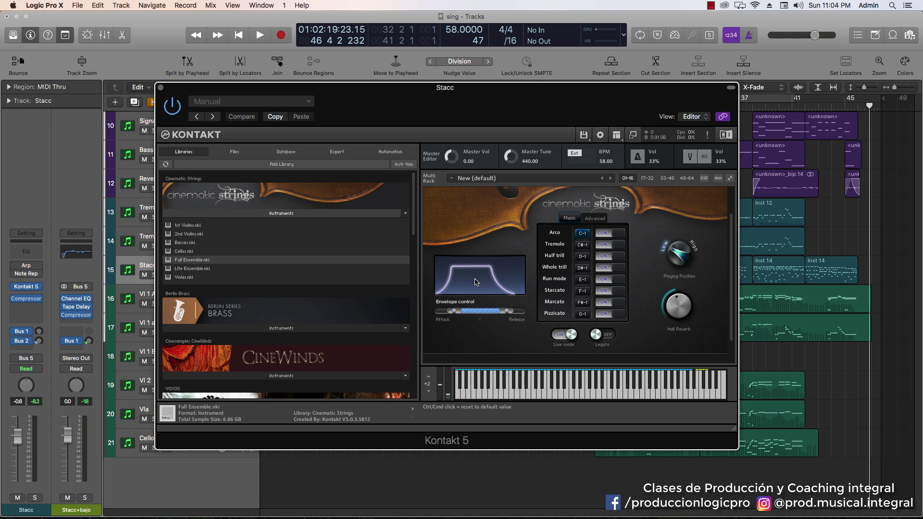
{"action": "left_click_drag", "start_coordinate": [452, 313], "coordinate": [515, 311]}
{"action": "scroll", "coordinate": [501, 285], "scroll_direction": "up", "scroll_amount": 1}
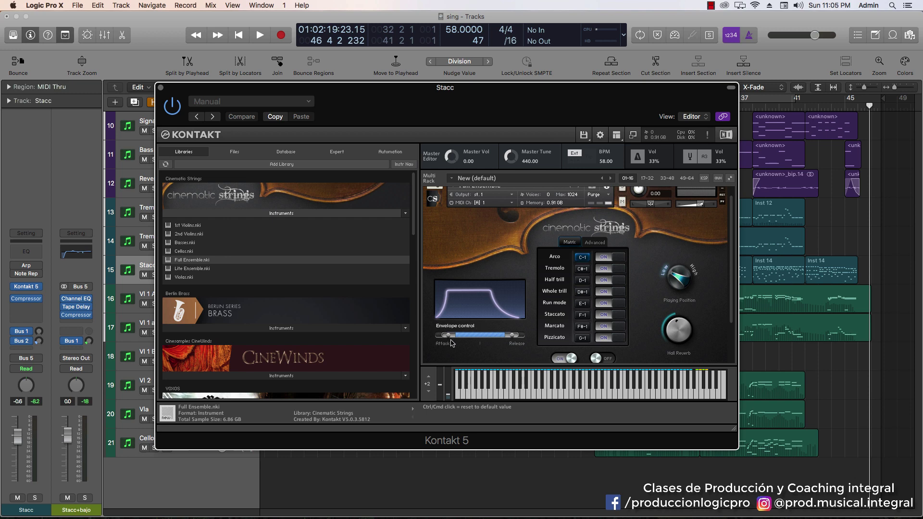
{"action": "left_click_drag", "start_coordinate": [448, 340], "coordinate": [480, 337]}
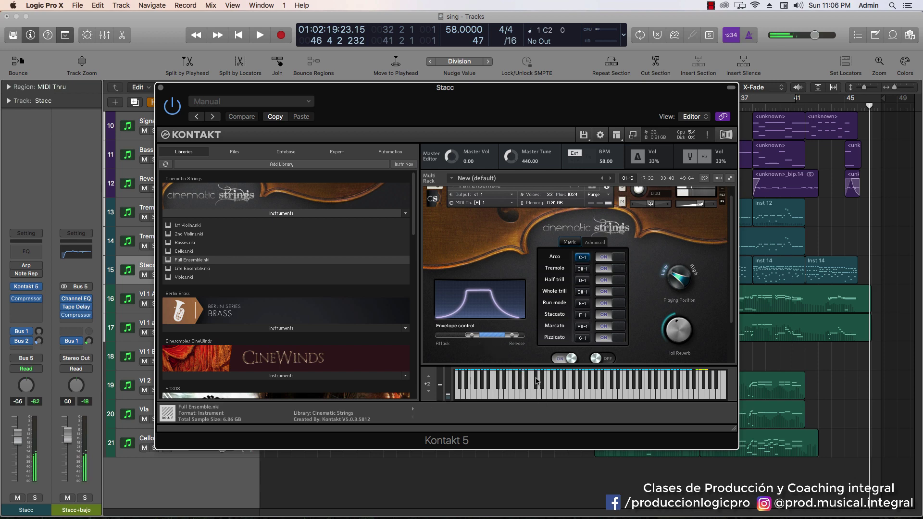
View the advanced settings briefly, shorten Arco's envelope attack and set its release to about 46.
{"action": "left_click", "coordinate": [596, 243]}
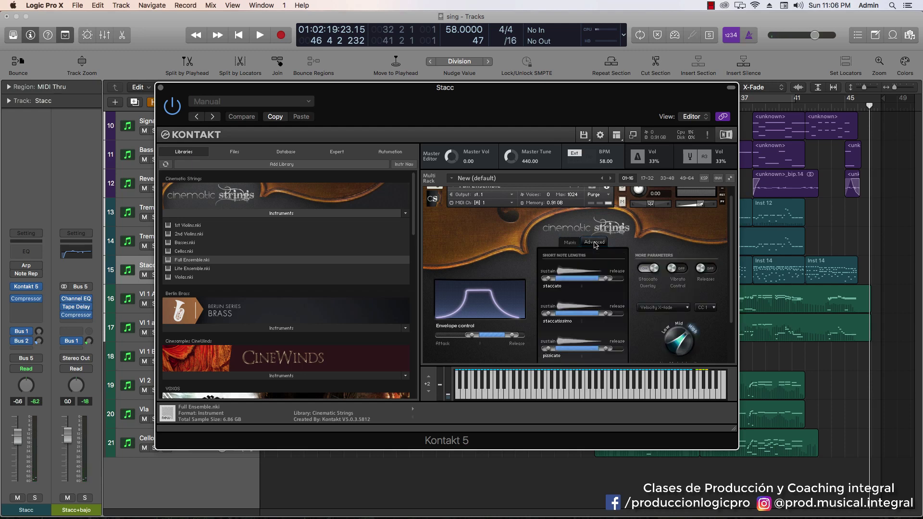
{"action": "left_click", "coordinate": [570, 242]}
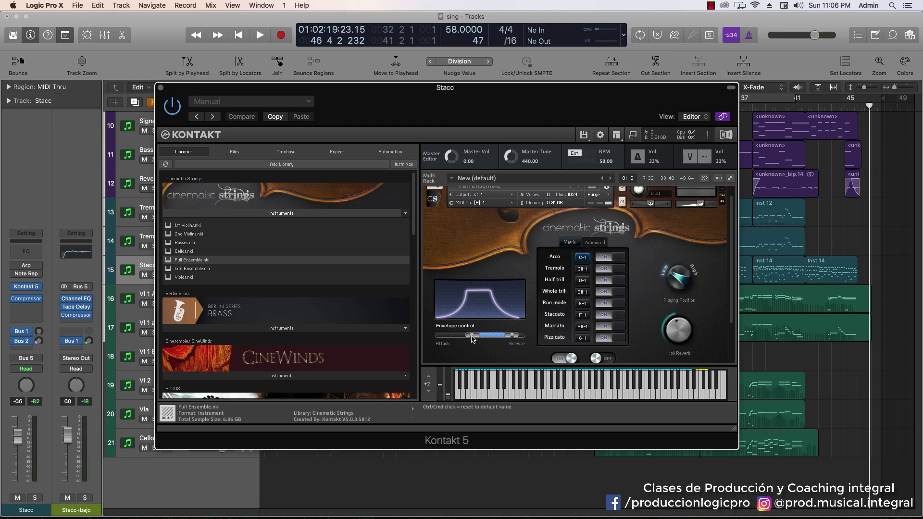
{"action": "left_click_drag", "start_coordinate": [472, 339], "coordinate": [456, 325]}
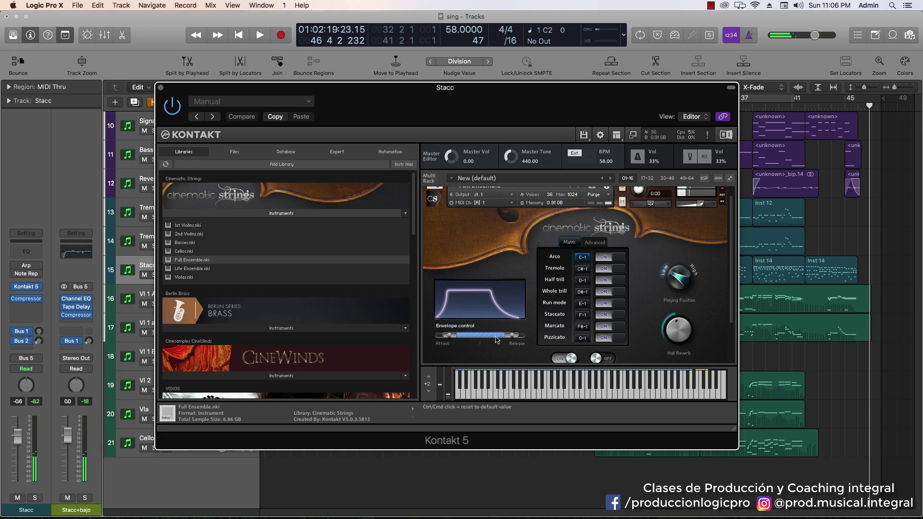
{"action": "left_click_drag", "start_coordinate": [508, 333], "coordinate": [483, 340]}
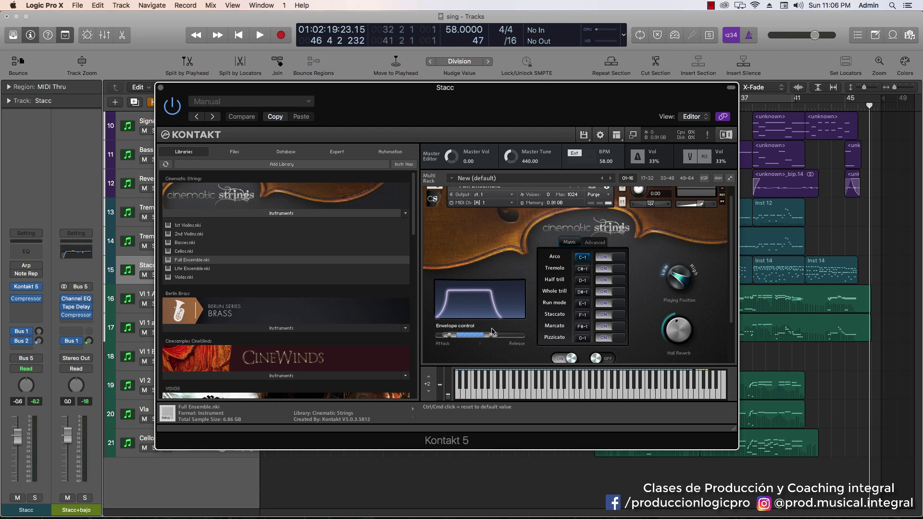
{"action": "left_click_drag", "start_coordinate": [493, 336], "coordinate": [509, 337]}
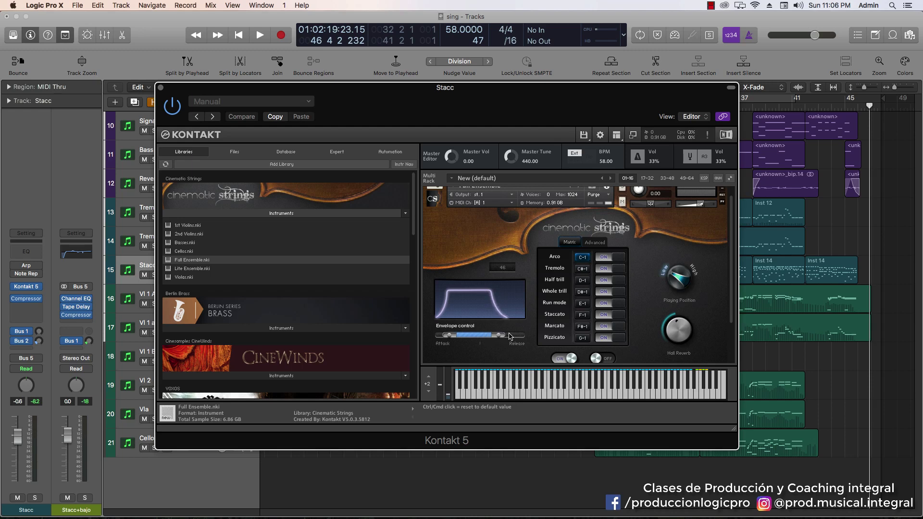
Switch Arco's playing position to High and back to Low.
{"action": "scroll", "coordinate": [577, 308], "scroll_direction": "up", "scroll_amount": 1}
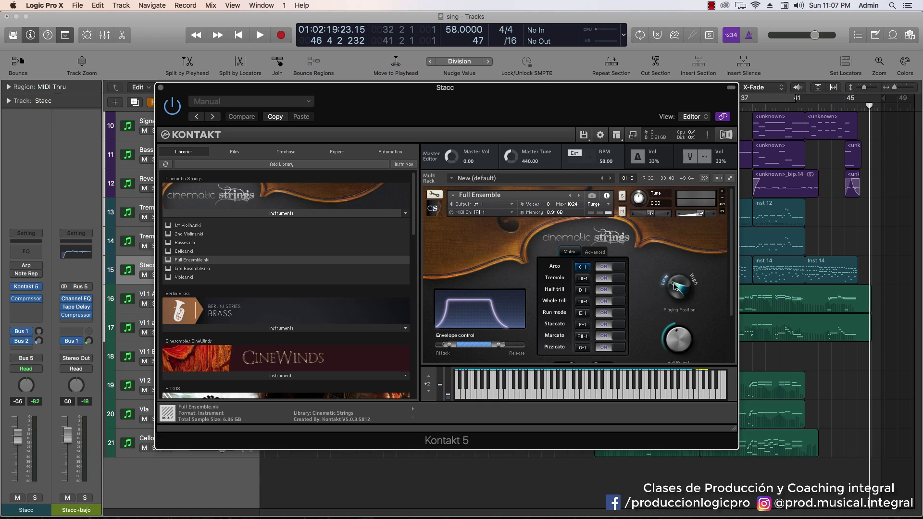
{"action": "left_click_drag", "start_coordinate": [675, 287], "coordinate": [686, 298]}
{"action": "left_click", "coordinate": [692, 279]}
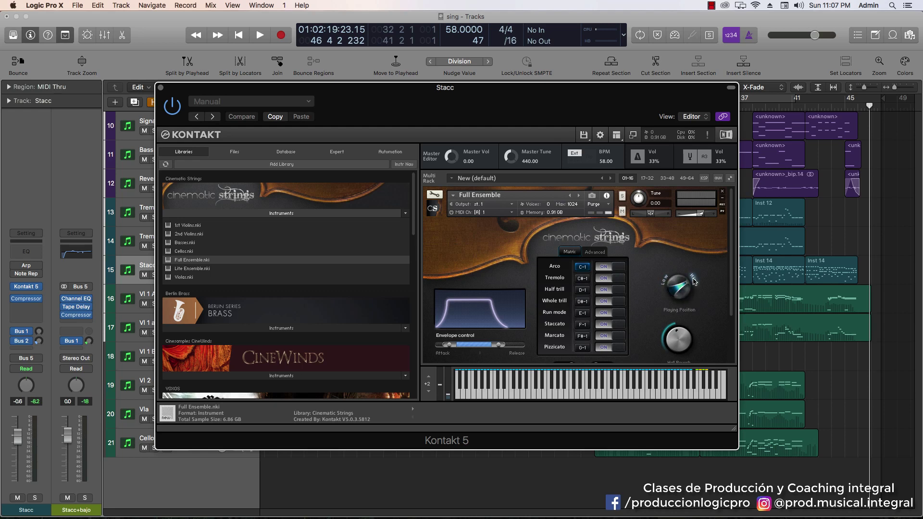
{"action": "left_click", "coordinate": [664, 278]}
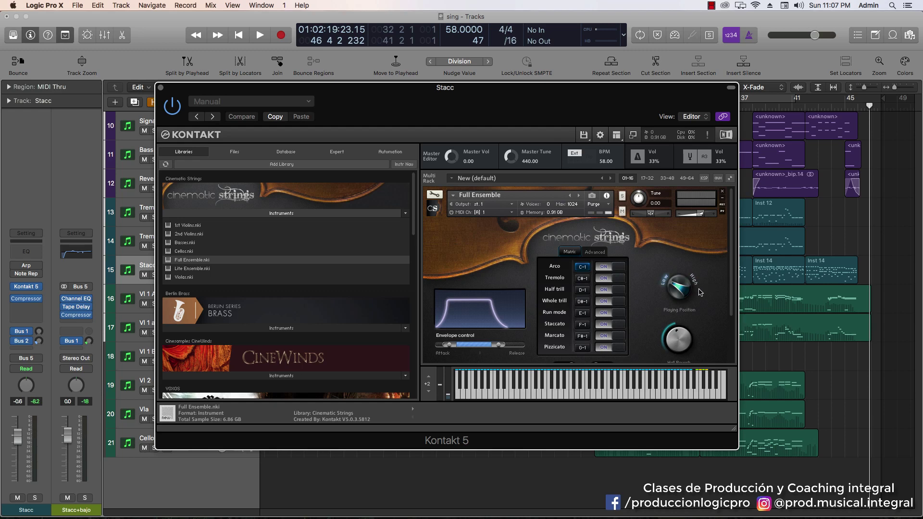
{"action": "scroll", "coordinate": [732, 312], "scroll_direction": "down", "scroll_amount": 2}
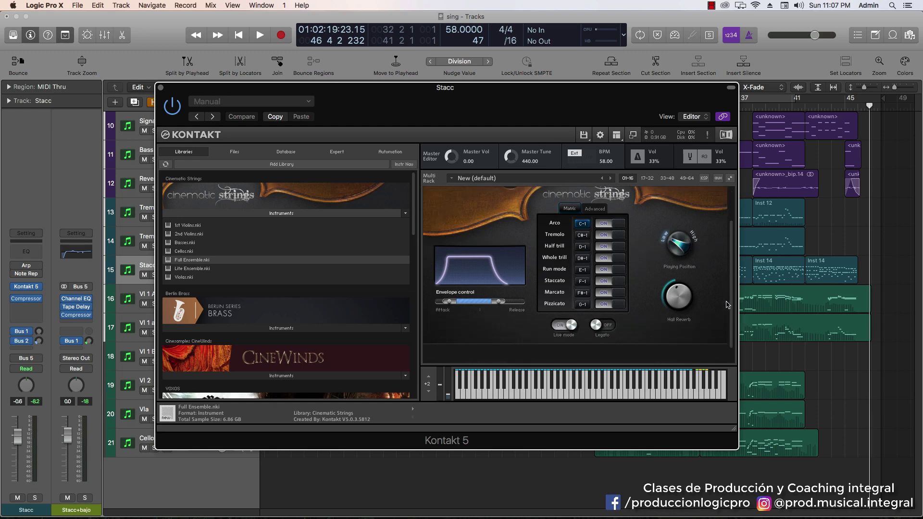
{"action": "scroll", "coordinate": [723, 294], "scroll_direction": "up", "scroll_amount": 2}
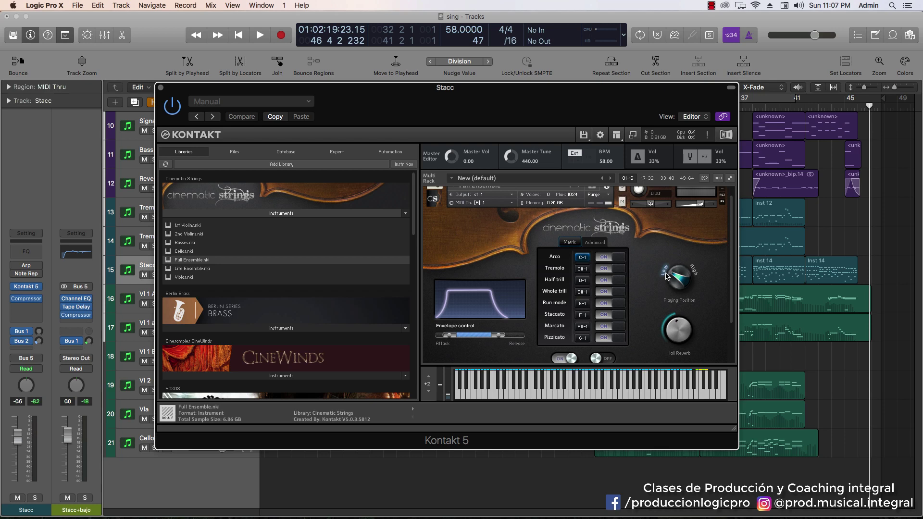
Turn the Playing Position knob to High once more and return it to Low.
{"action": "left_click_drag", "start_coordinate": [666, 276], "coordinate": [693, 275]}
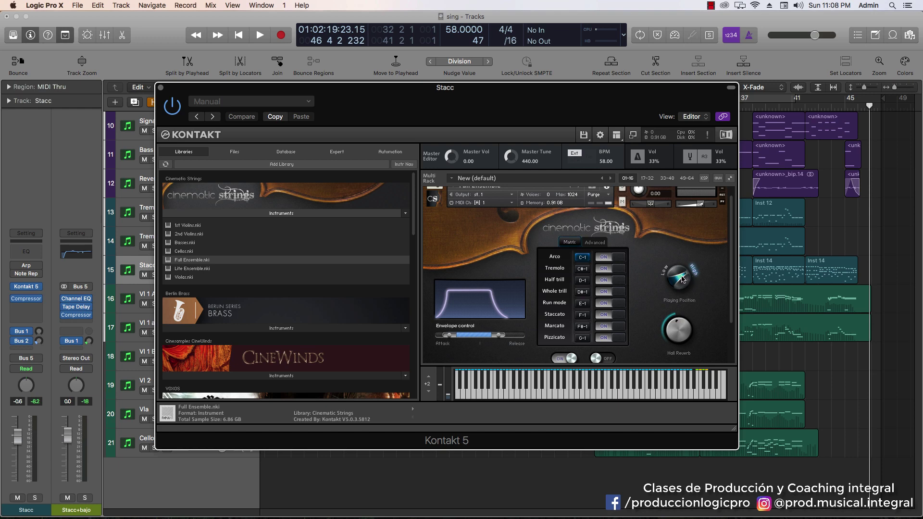
{"action": "left_click", "coordinate": [664, 275]}
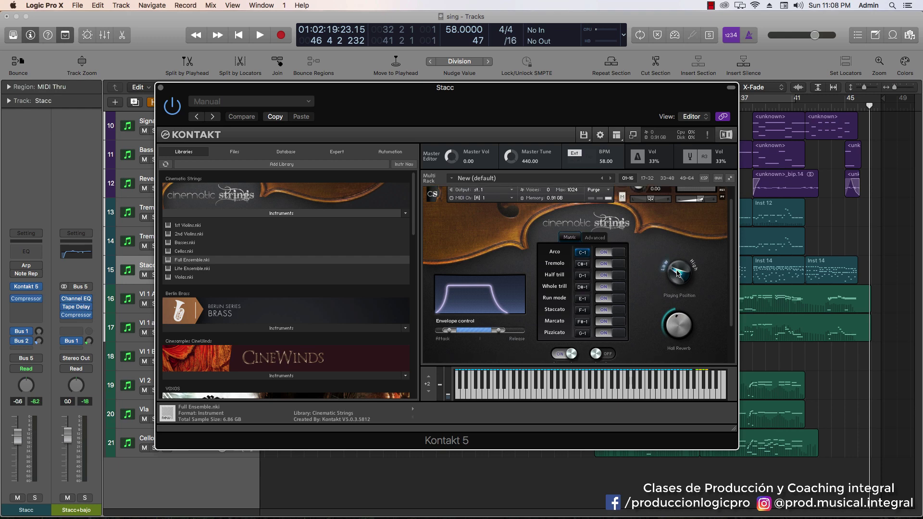
Switch the Legato option on for the Full Ensemble patch and off again.
{"action": "scroll", "coordinate": [678, 272], "scroll_direction": "down", "scroll_amount": 2}
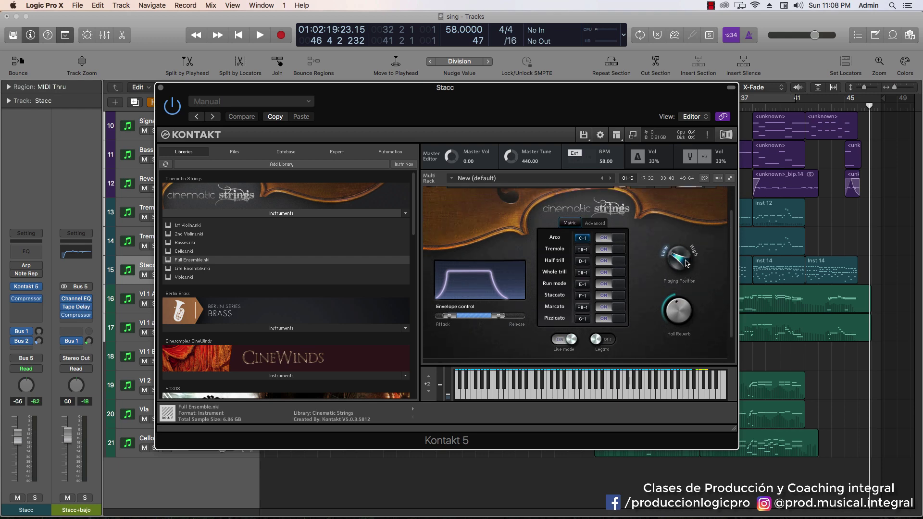
{"action": "scroll", "coordinate": [687, 273], "scroll_direction": "up", "scroll_amount": 3}
{"action": "scroll", "coordinate": [687, 268], "scroll_direction": "down", "scroll_amount": 2}
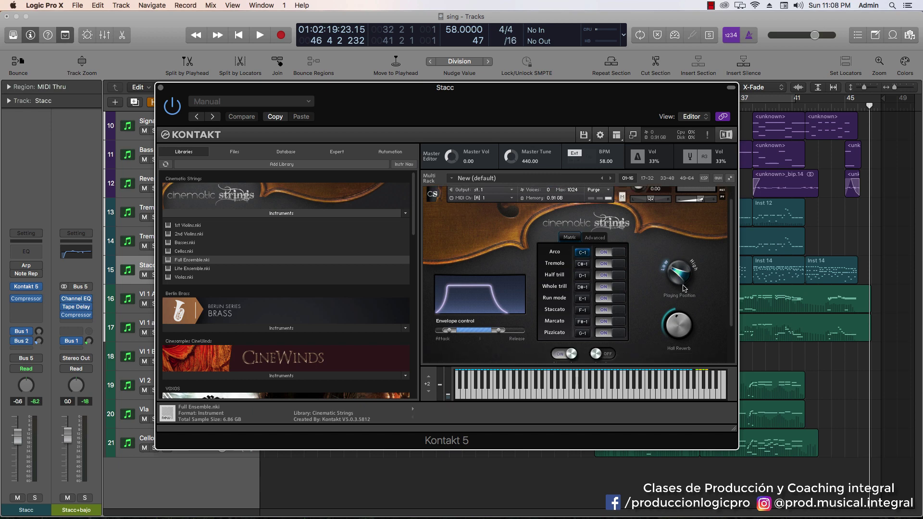
{"action": "scroll", "coordinate": [680, 272], "scroll_direction": "down", "scroll_amount": 2}
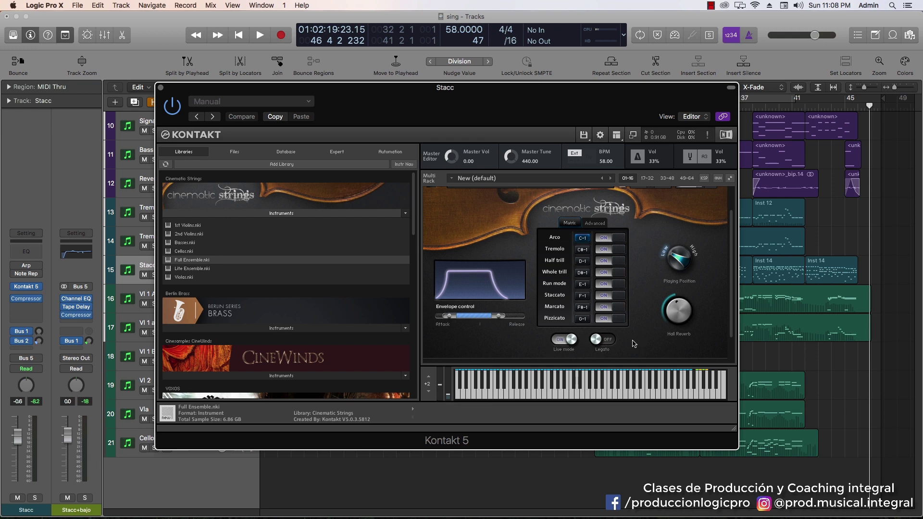
{"action": "left_click", "coordinate": [596, 342]}
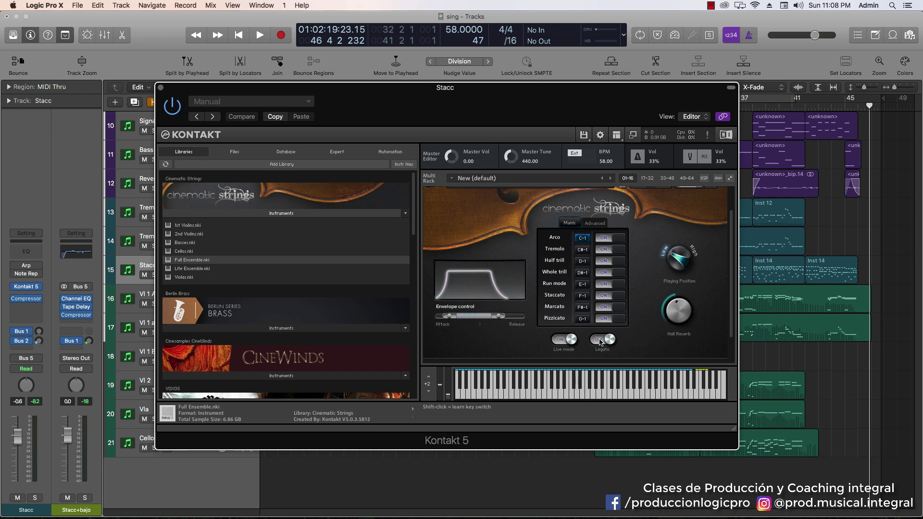
{"action": "left_click", "coordinate": [599, 342]}
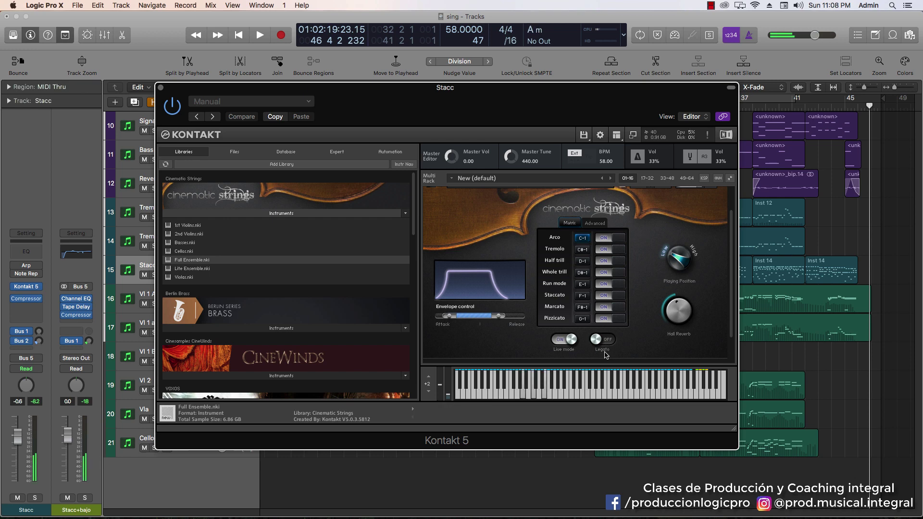
Set the envelope attack to about 21 and toggle Legato, leaving it switched on.
{"action": "left_click_drag", "start_coordinate": [446, 317], "coordinate": [442, 317]}
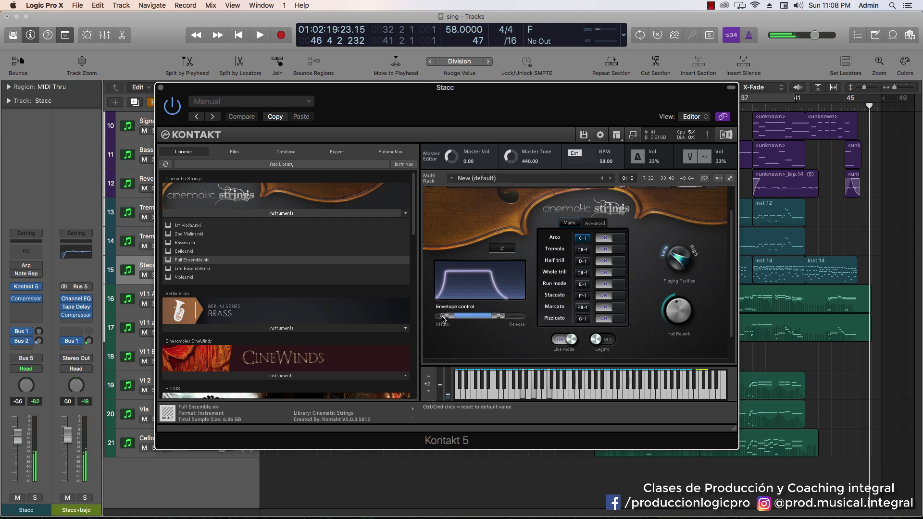
{"action": "left_click", "coordinate": [599, 343]}
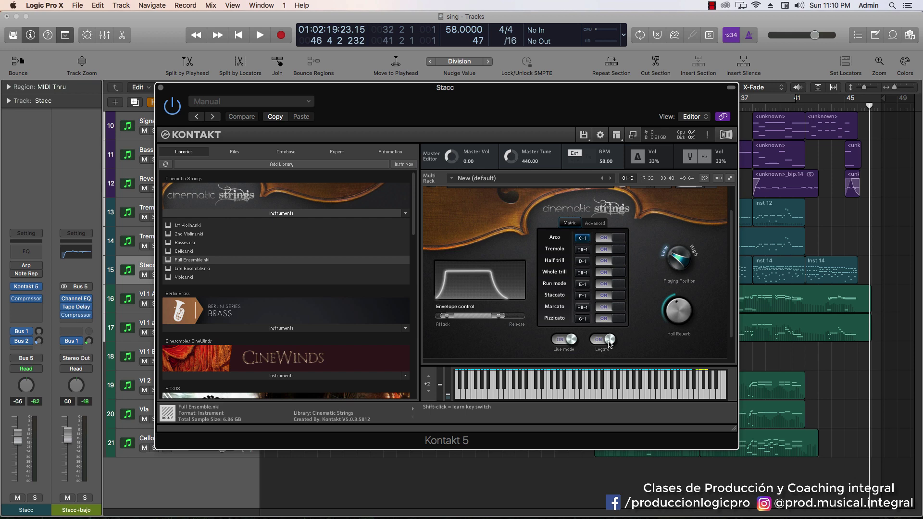
{"action": "left_click", "coordinate": [608, 344]}
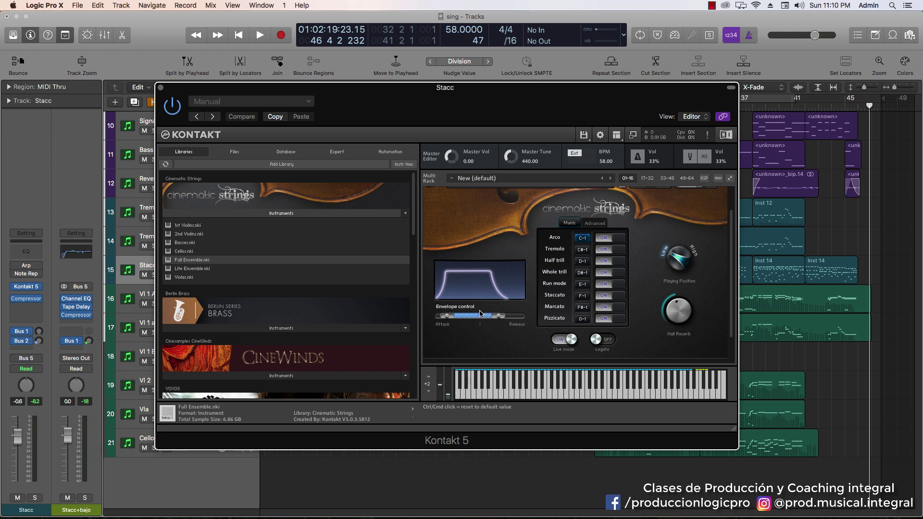
{"action": "left_click", "coordinate": [605, 344]}
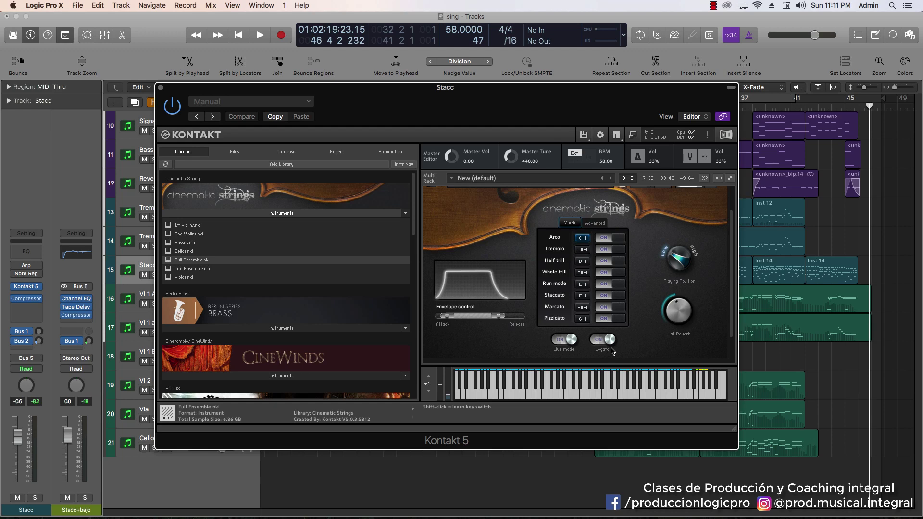
Examine the Live mode and Legato switches below the articulation matrix.
{"action": "scroll", "coordinate": [731, 311], "scroll_direction": "up", "scroll_amount": 2}
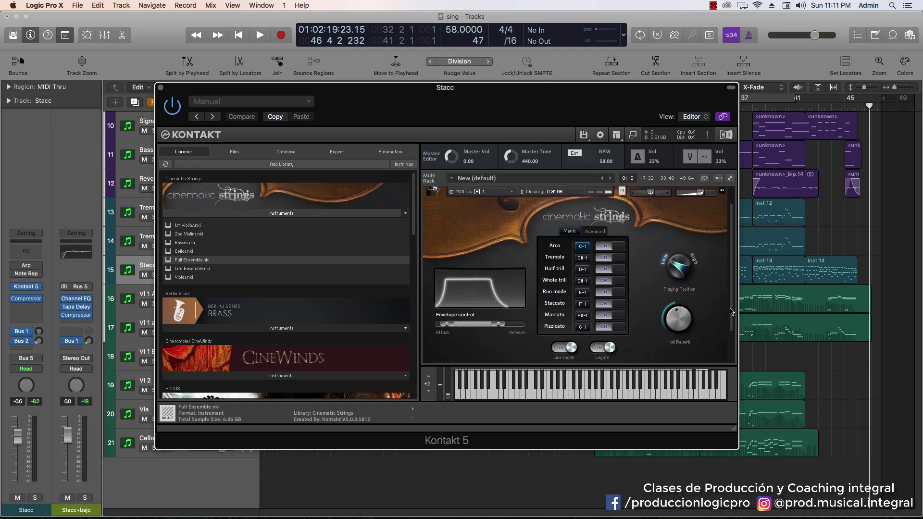
{"action": "scroll", "coordinate": [732, 311], "scroll_direction": "down", "scroll_amount": 2}
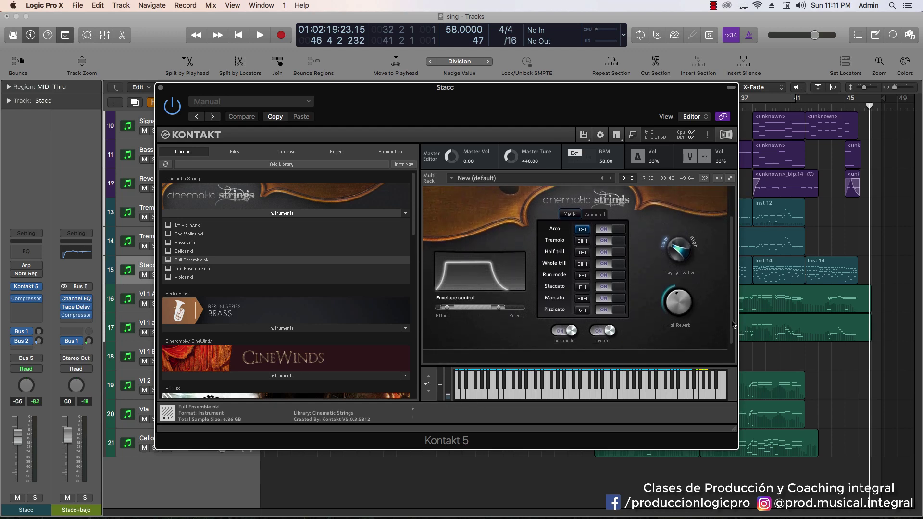
{"action": "scroll", "coordinate": [734, 325], "scroll_direction": "up", "scroll_amount": 2}
{"action": "scroll", "coordinate": [734, 324], "scroll_direction": "down", "scroll_amount": 2}
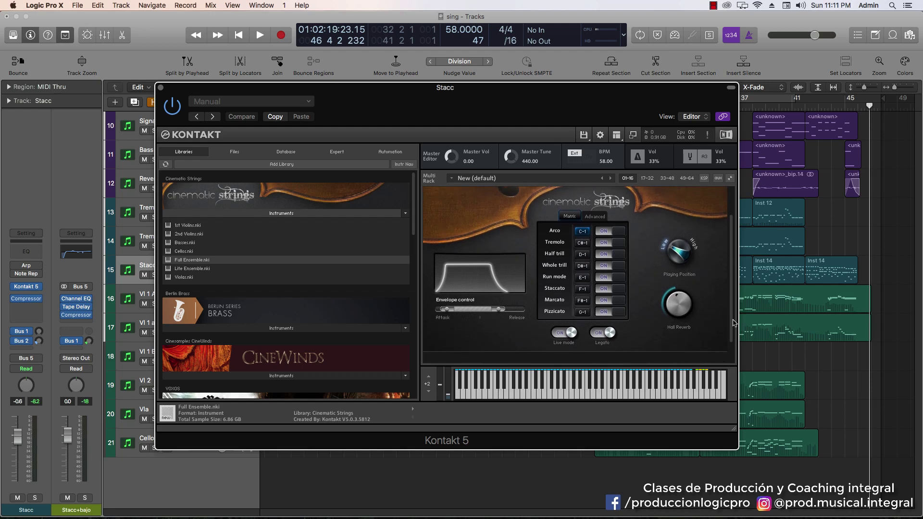
{"action": "scroll", "coordinate": [734, 323], "scroll_direction": "down", "scroll_amount": 1}
{"action": "scroll", "coordinate": [735, 321], "scroll_direction": "up", "scroll_amount": 2}
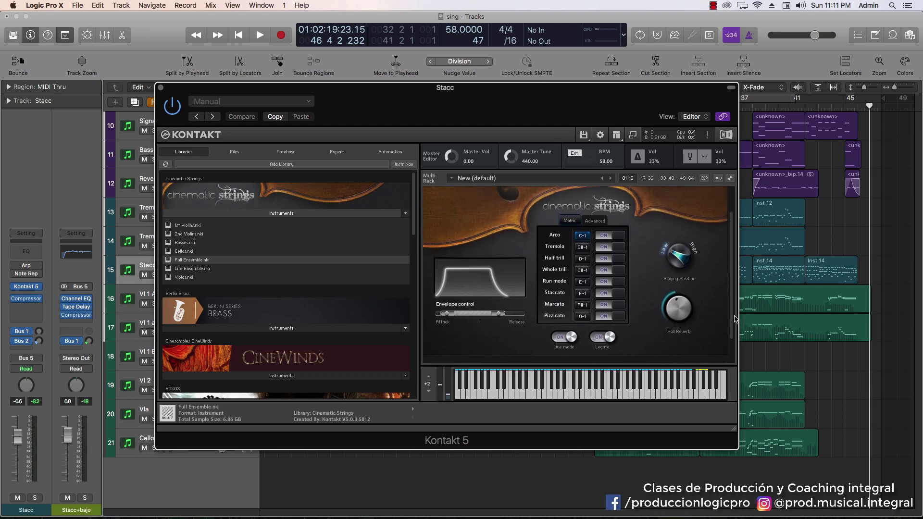
{"action": "scroll", "coordinate": [735, 317], "scroll_direction": "up", "scroll_amount": 1}
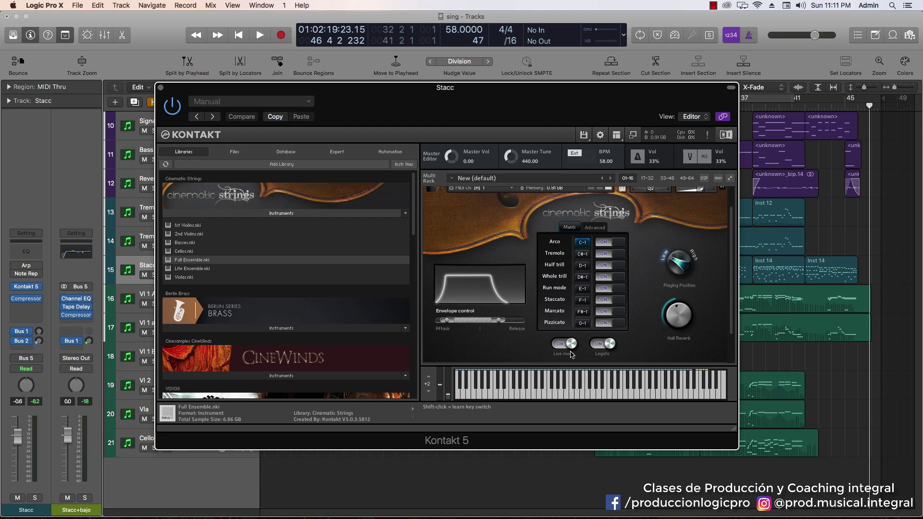
{"action": "scroll", "coordinate": [710, 317], "scroll_direction": "up", "scroll_amount": 2}
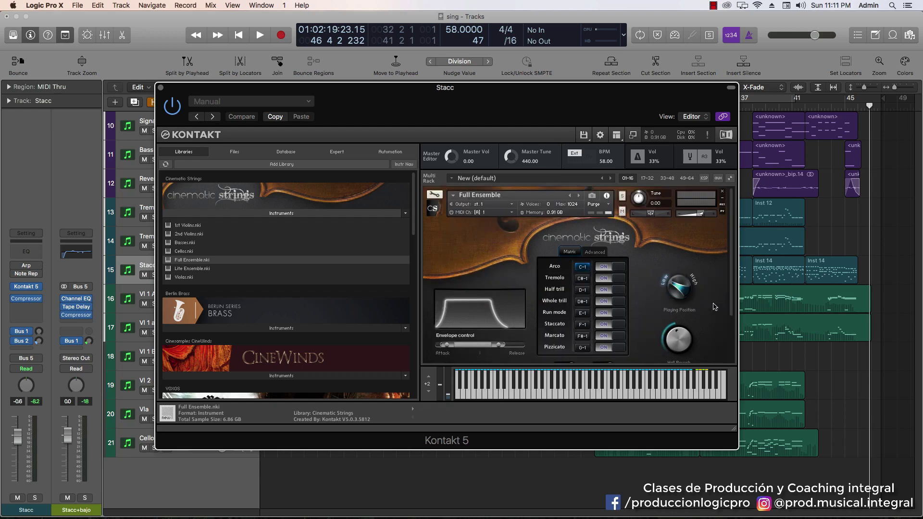
{"action": "scroll", "coordinate": [715, 308], "scroll_direction": "down", "scroll_amount": 1}
{"action": "scroll", "coordinate": [714, 313], "scroll_direction": "down", "scroll_amount": 4}
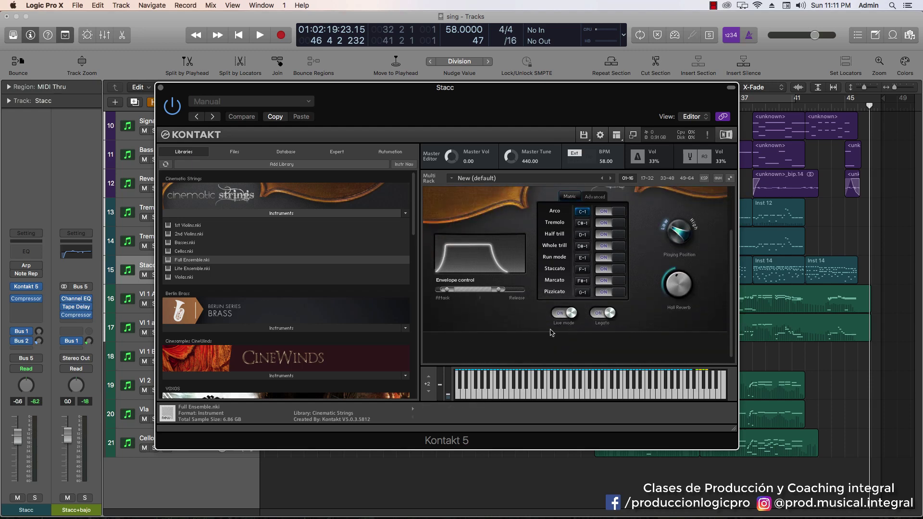
{"action": "scroll", "coordinate": [563, 331], "scroll_direction": "up", "scroll_amount": 2}
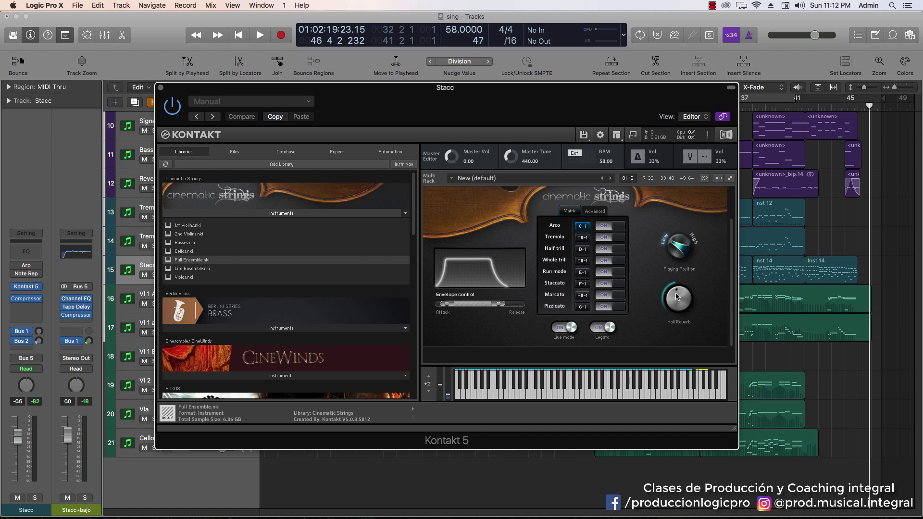
Sweep the Hall Reverb amount down, up to near maximum and back to a low setting.
{"action": "scroll", "coordinate": [678, 297], "scroll_direction": "up", "scroll_amount": 1}
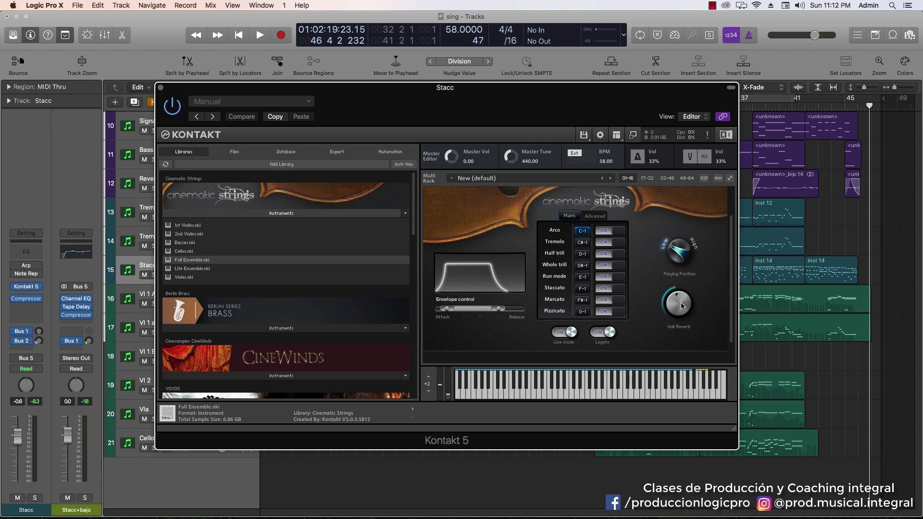
{"action": "scroll", "coordinate": [682, 307], "scroll_direction": "up", "scroll_amount": 2}
{"action": "scroll", "coordinate": [674, 339], "scroll_direction": "up", "scroll_amount": 2}
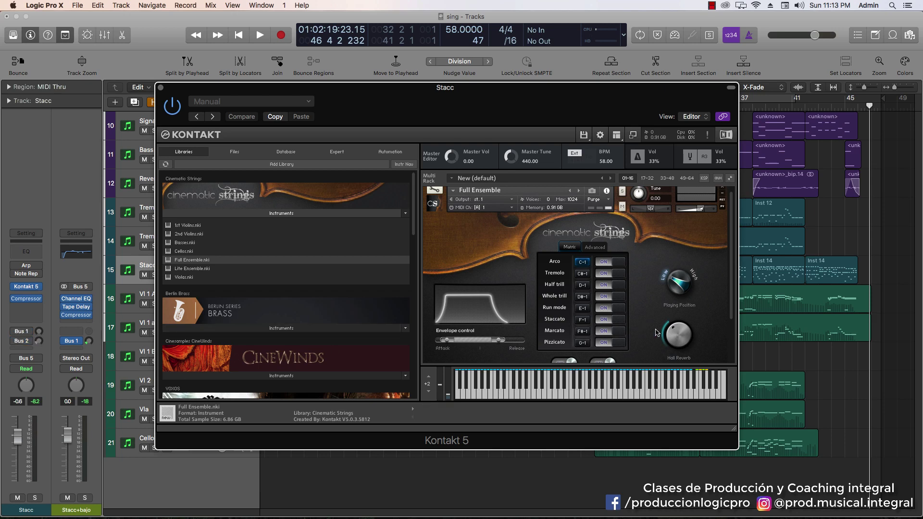
{"action": "left_click_drag", "start_coordinate": [690, 332], "coordinate": [678, 362]}
{"action": "left_click_drag", "start_coordinate": [685, 320], "coordinate": [688, 308]}
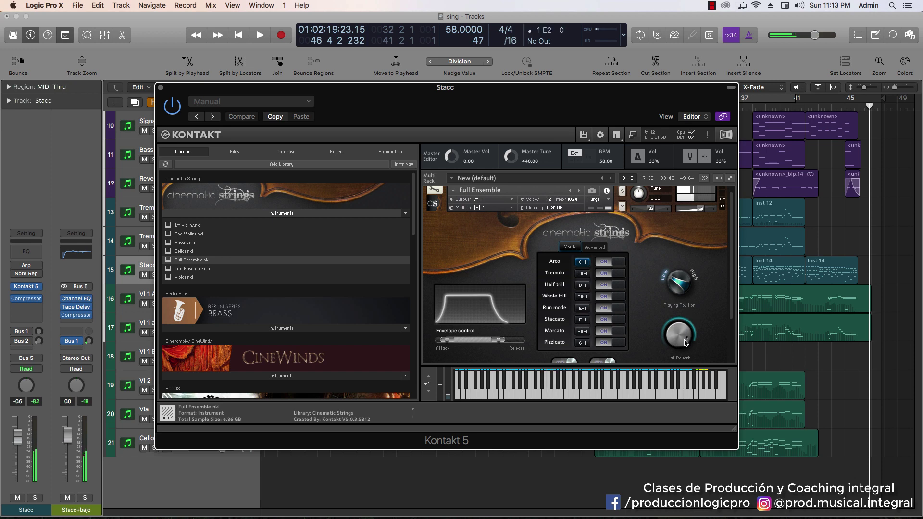
{"action": "left_click_drag", "start_coordinate": [684, 339], "coordinate": [682, 362]}
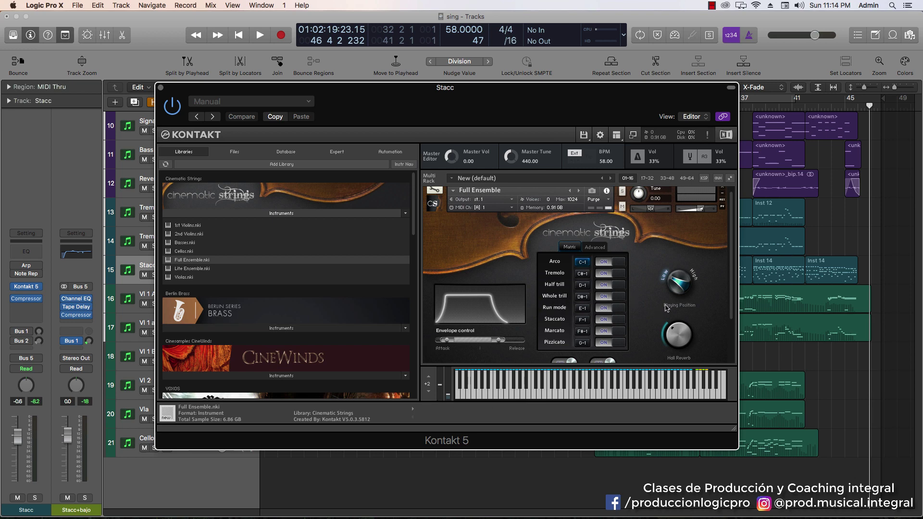
Open the Advanced settings and examine the short note lengths and the additional parameters.
{"action": "scroll", "coordinate": [661, 292], "scroll_direction": "down", "scroll_amount": 3}
{"action": "scroll", "coordinate": [660, 291], "scroll_direction": "up", "scroll_amount": 3}
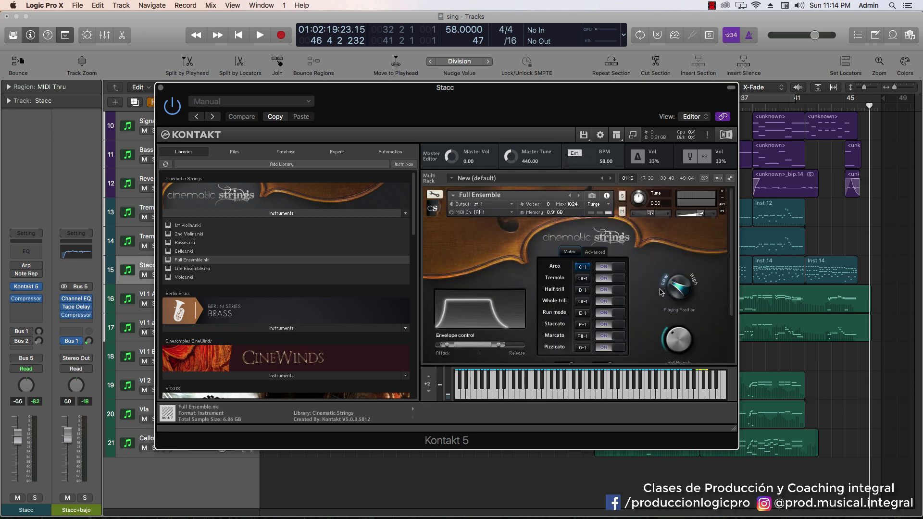
{"action": "left_click", "coordinate": [601, 254]}
{"action": "scroll", "coordinate": [605, 258], "scroll_direction": "down", "scroll_amount": 1}
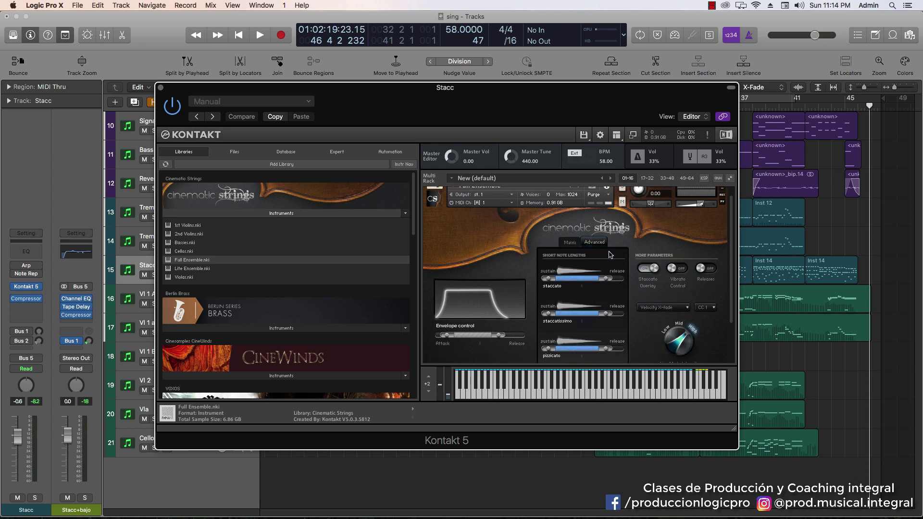
{"action": "scroll", "coordinate": [617, 287], "scroll_direction": "down", "scroll_amount": 3}
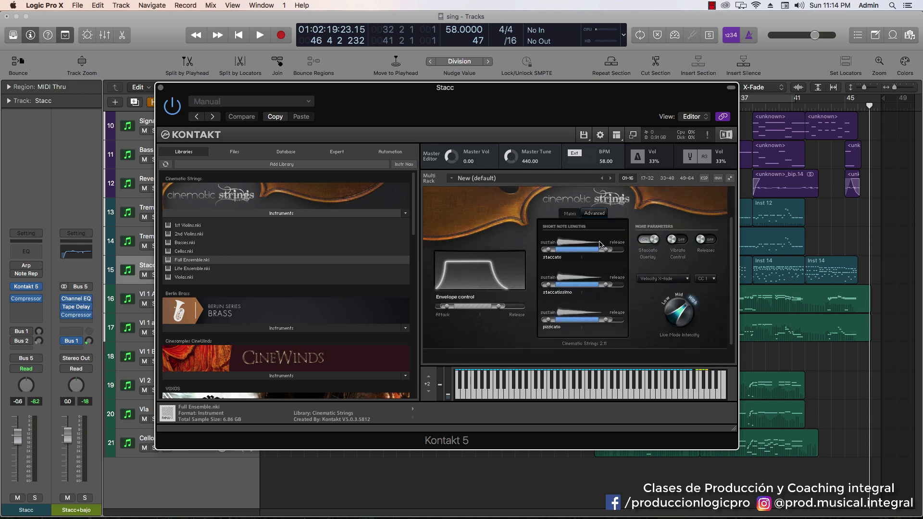
{"action": "scroll", "coordinate": [601, 245], "scroll_direction": "up", "scroll_amount": 1}
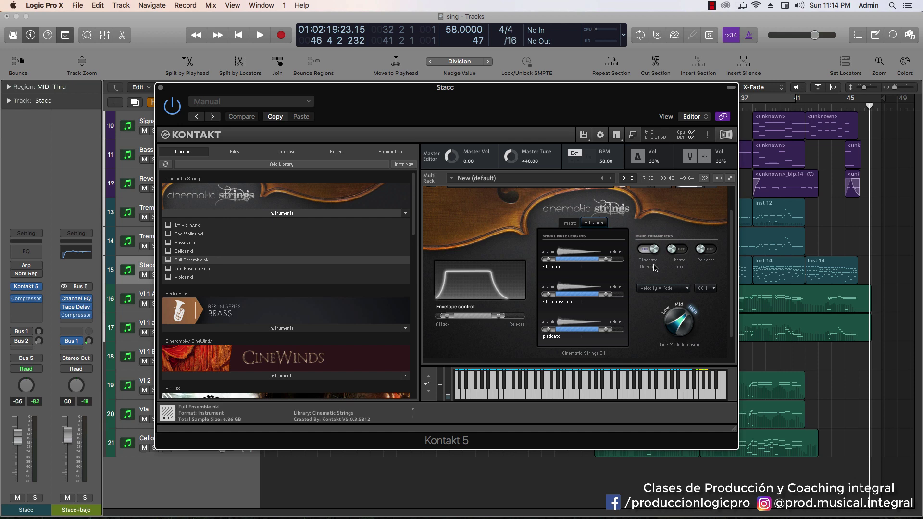
Revisit the articulation matrix briefly and turn off Staccato Overlay in the Advanced settings.
{"action": "left_click", "coordinate": [576, 224]}
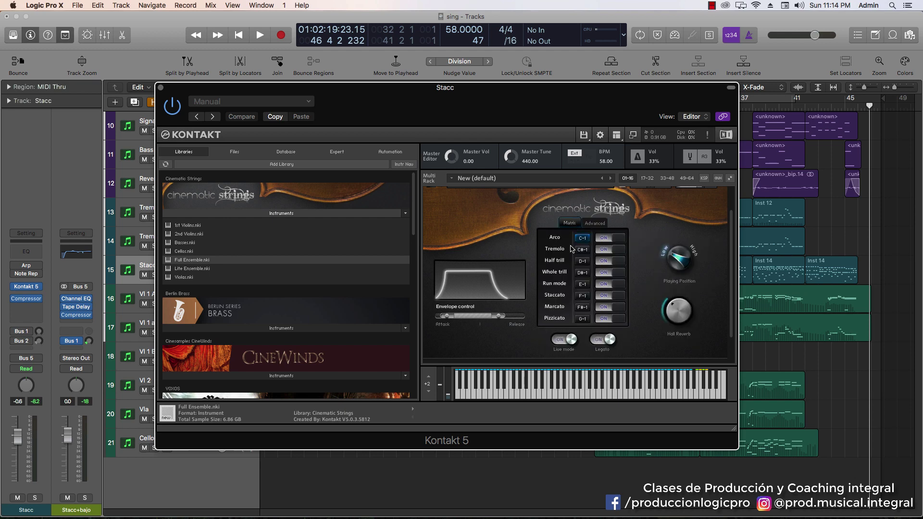
{"action": "left_click", "coordinate": [605, 224]}
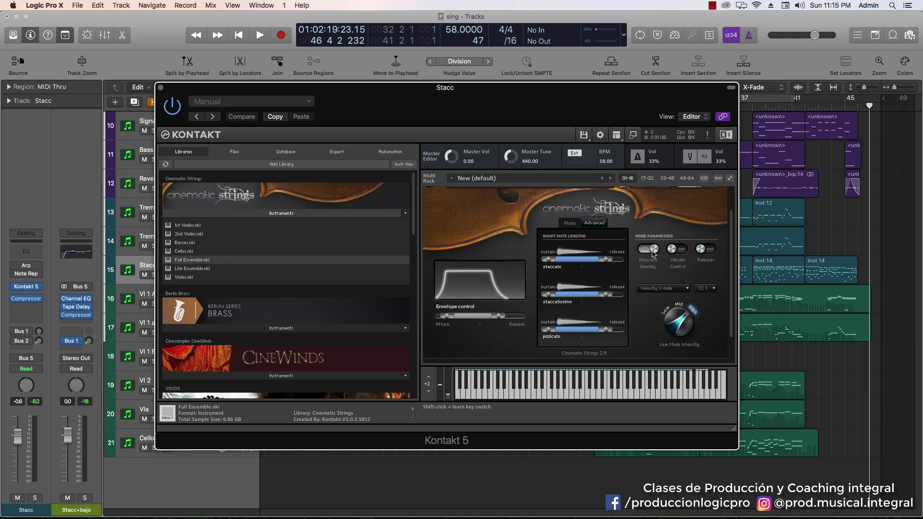
{"action": "left_click", "coordinate": [653, 250]}
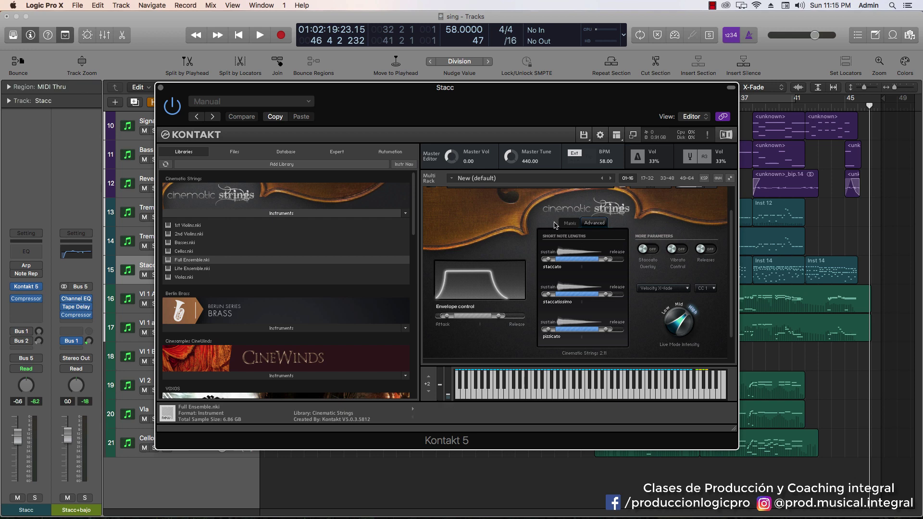
Turn off Legato on the Matrix page and lengthen the Arco envelope's attack and release.
{"action": "left_click", "coordinate": [569, 223]}
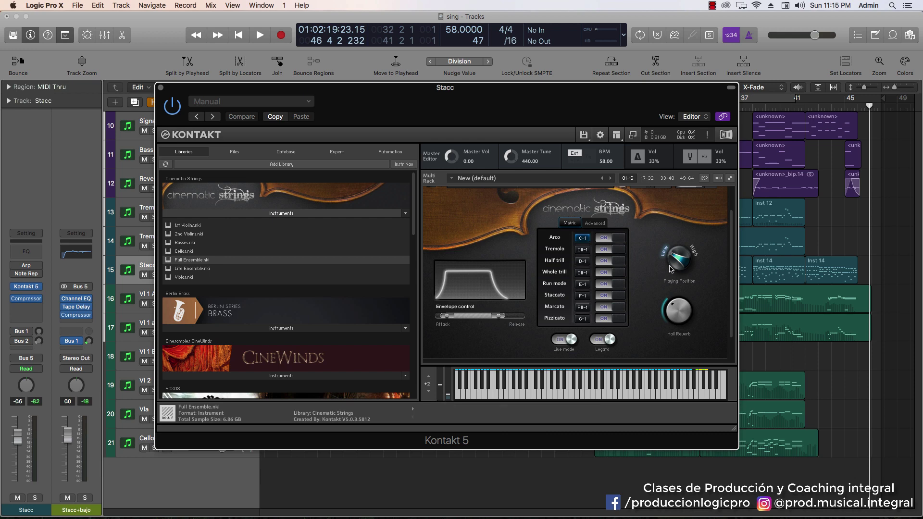
{"action": "left_click", "coordinate": [602, 340]}
{"action": "left_click_drag", "start_coordinate": [446, 322], "coordinate": [513, 327]}
Switch Staccato Overlay on and off again in the Advanced settings to compare the sound.
{"action": "left_click", "coordinate": [602, 224]}
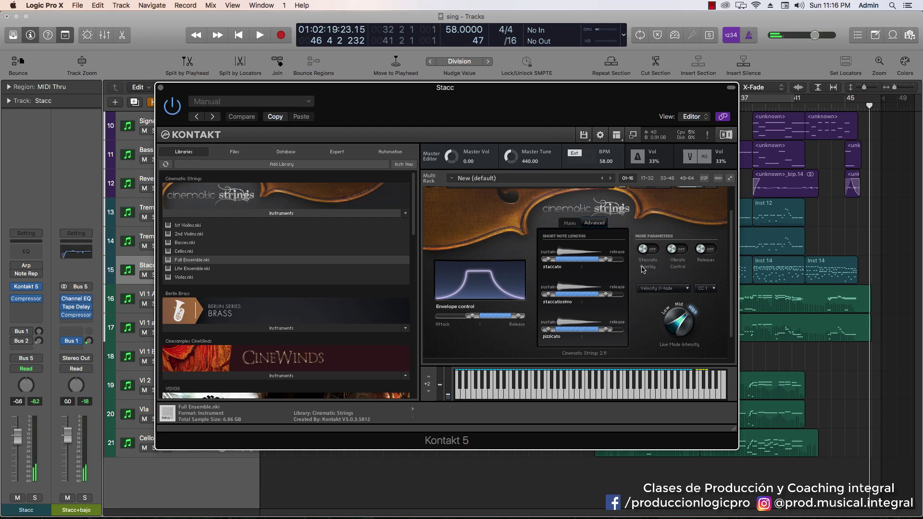
{"action": "left_click", "coordinate": [645, 254]}
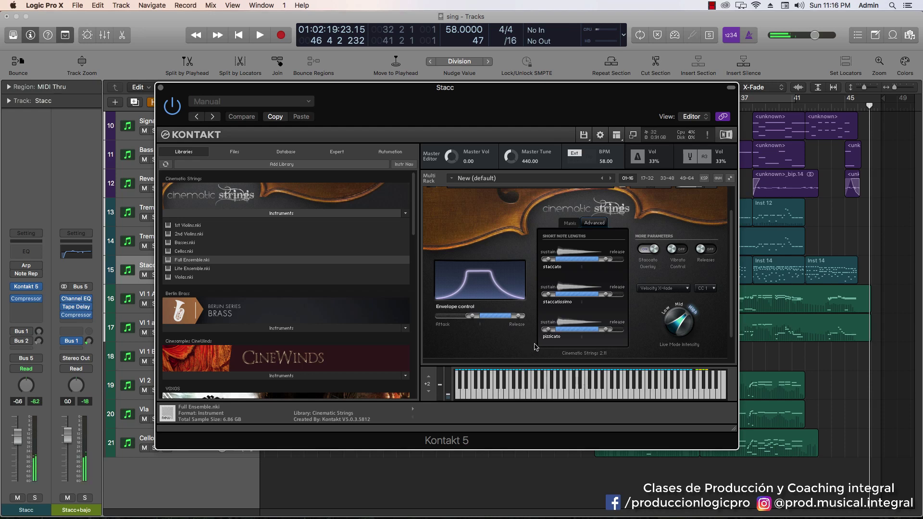
{"action": "left_click", "coordinate": [655, 251]}
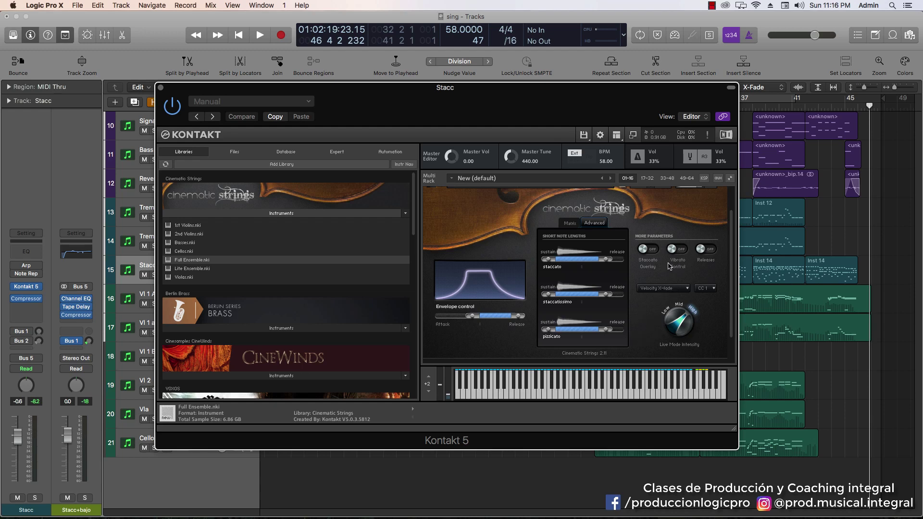
{"action": "scroll", "coordinate": [671, 268], "scroll_direction": "down", "scroll_amount": 1}
{"action": "scroll", "coordinate": [671, 268], "scroll_direction": "down", "scroll_amount": 3}
{"action": "scroll", "coordinate": [671, 268], "scroll_direction": "up", "scroll_amount": 5}
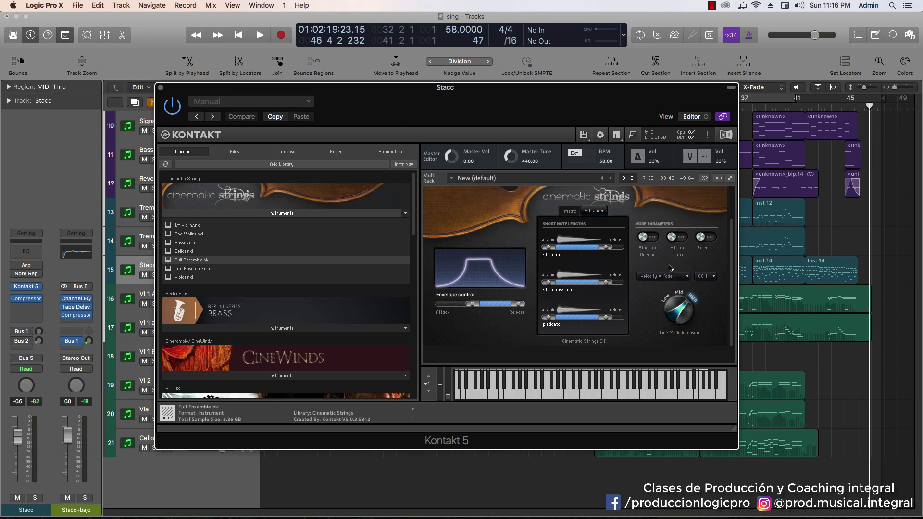
Turn on Releases among the additional parameters in the Advanced settings.
{"action": "scroll", "coordinate": [671, 268], "scroll_direction": "down", "scroll_amount": 3}
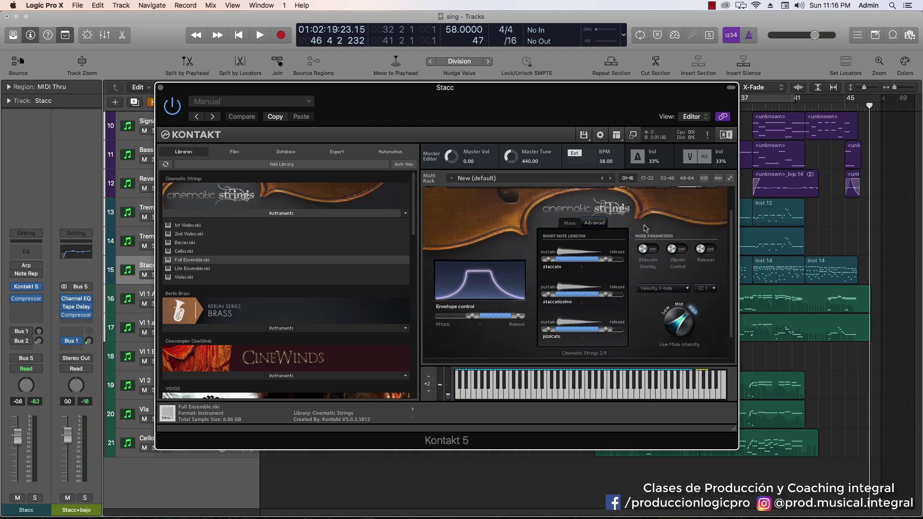
{"action": "scroll", "coordinate": [645, 229], "scroll_direction": "up", "scroll_amount": 4}
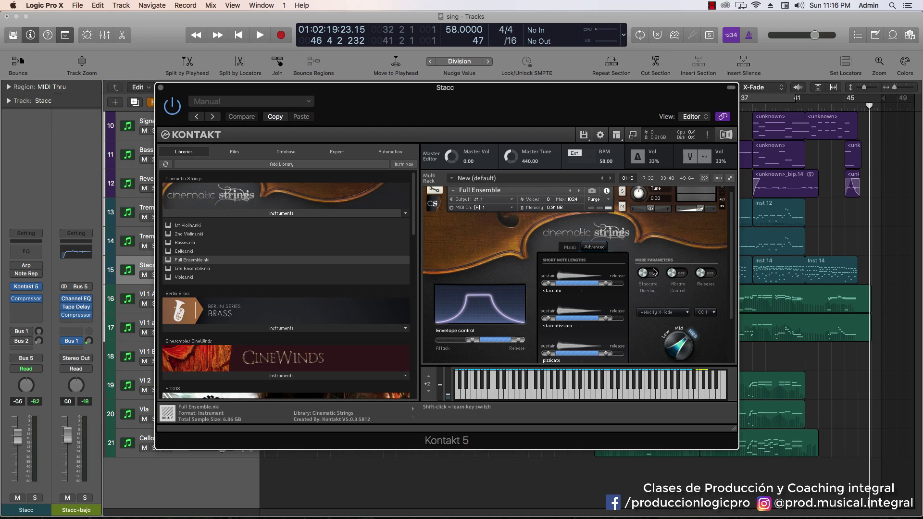
{"action": "scroll", "coordinate": [676, 289], "scroll_direction": "down", "scroll_amount": 2}
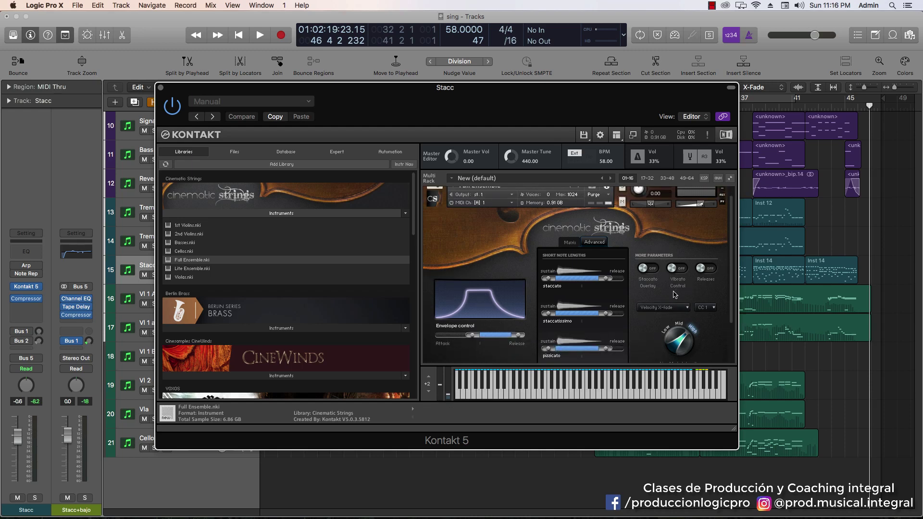
{"action": "scroll", "coordinate": [673, 301], "scroll_direction": "down", "scroll_amount": 3}
{"action": "scroll", "coordinate": [673, 300], "scroll_direction": "up", "scroll_amount": 3}
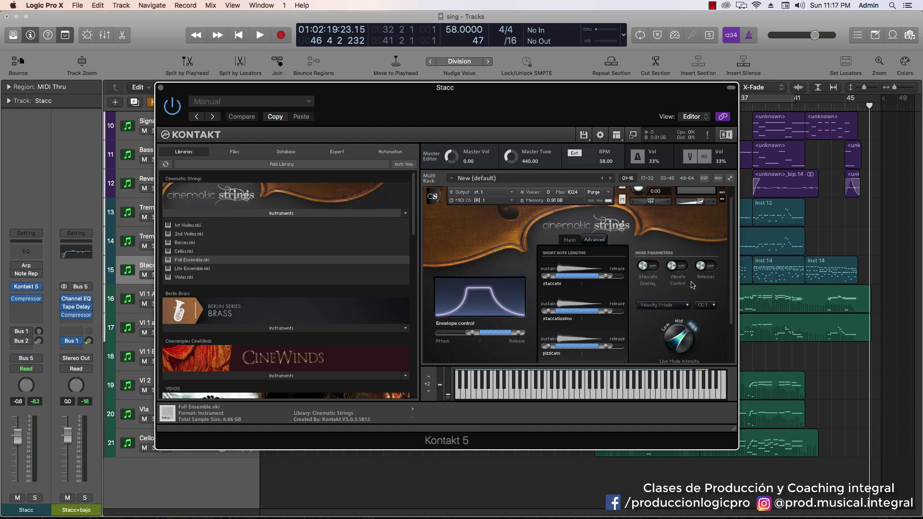
{"action": "left_click", "coordinate": [707, 269]}
{"action": "scroll", "coordinate": [716, 285], "scroll_direction": "down", "scroll_amount": 2}
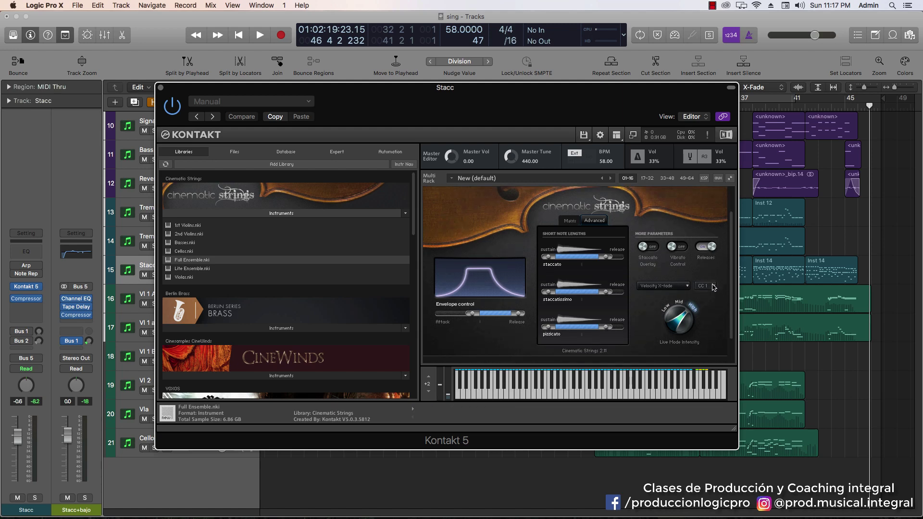
Examine the assignable parameters and the available CC numbers in the Advanced settings' controller assignment.
{"action": "scroll", "coordinate": [714, 287], "scroll_direction": "up", "scroll_amount": 3}
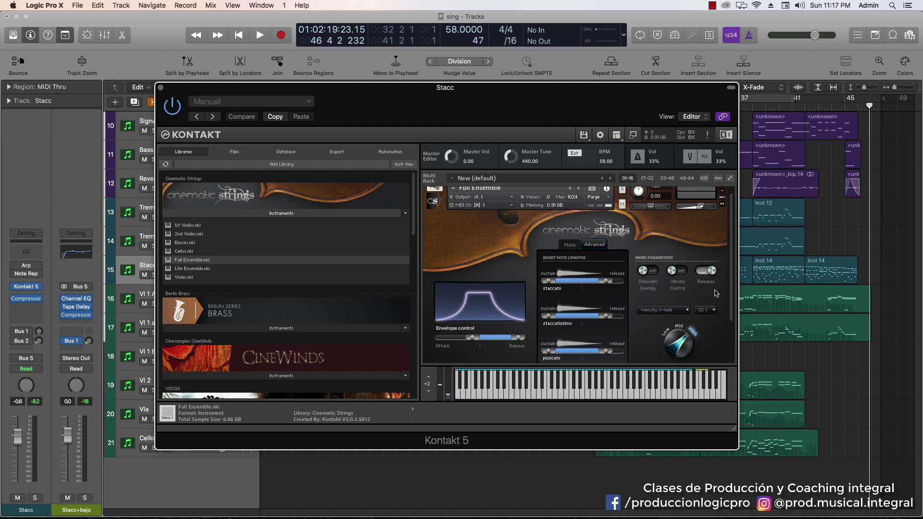
{"action": "scroll", "coordinate": [716, 291], "scroll_direction": "down", "scroll_amount": 1}
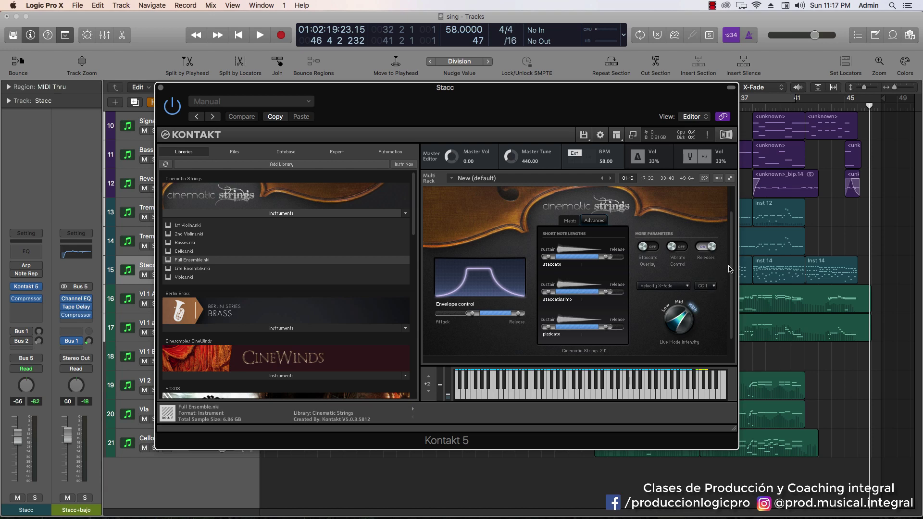
{"action": "scroll", "coordinate": [717, 275], "scroll_direction": "down", "scroll_amount": 1}
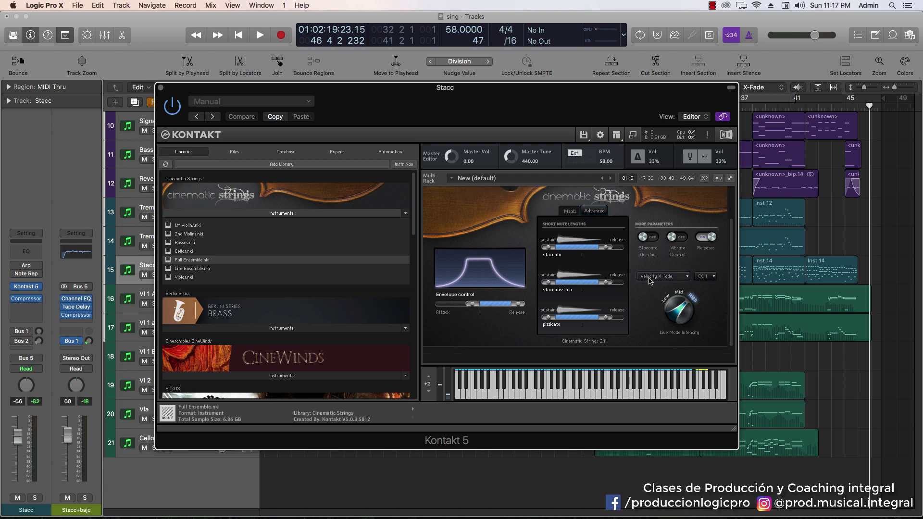
{"action": "left_click", "coordinate": [675, 279]}
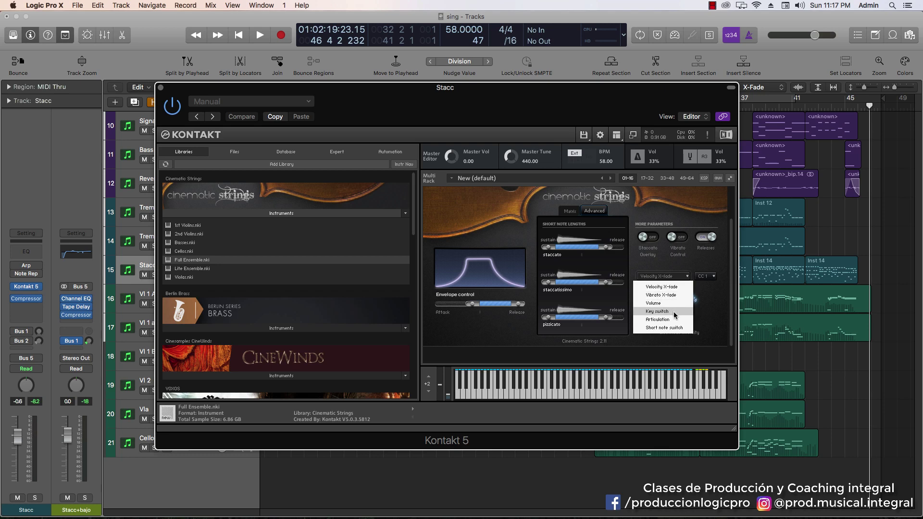
{"action": "left_click", "coordinate": [672, 275]}
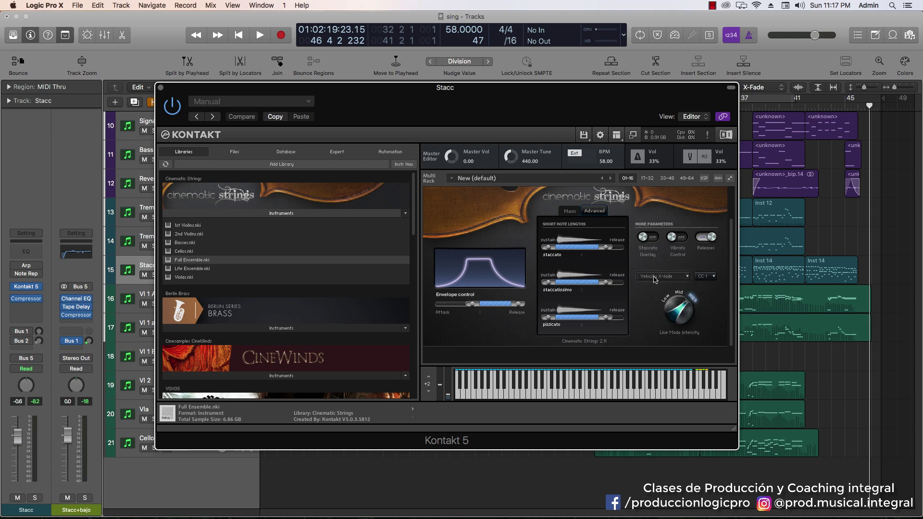
{"action": "left_click", "coordinate": [705, 277]}
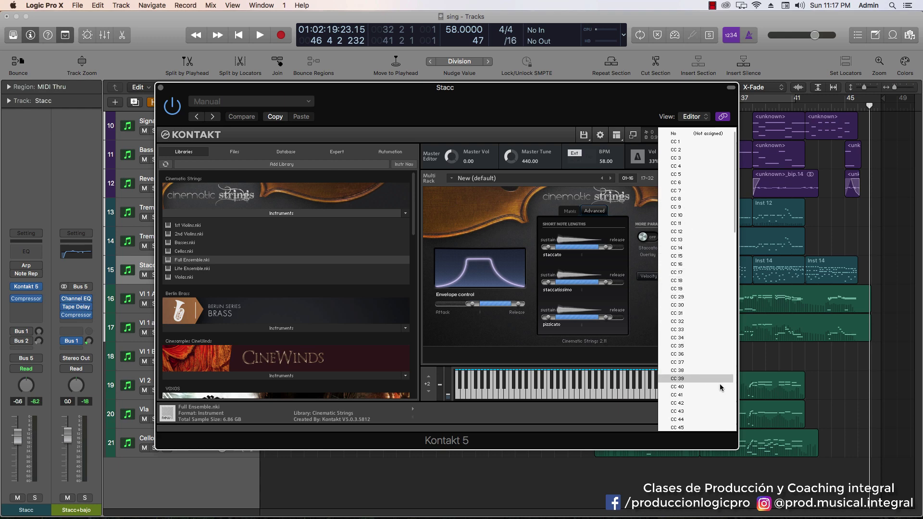
{"action": "left_click", "coordinate": [661, 335]}
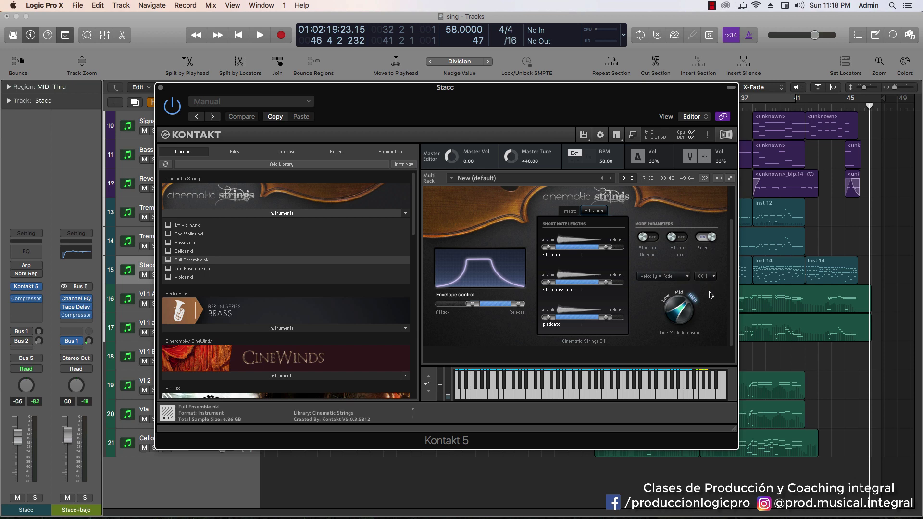
Examine the Live Mode Intensity knob together with the Live mode switch on the Matrix page.
{"action": "left_click", "coordinate": [569, 211]}
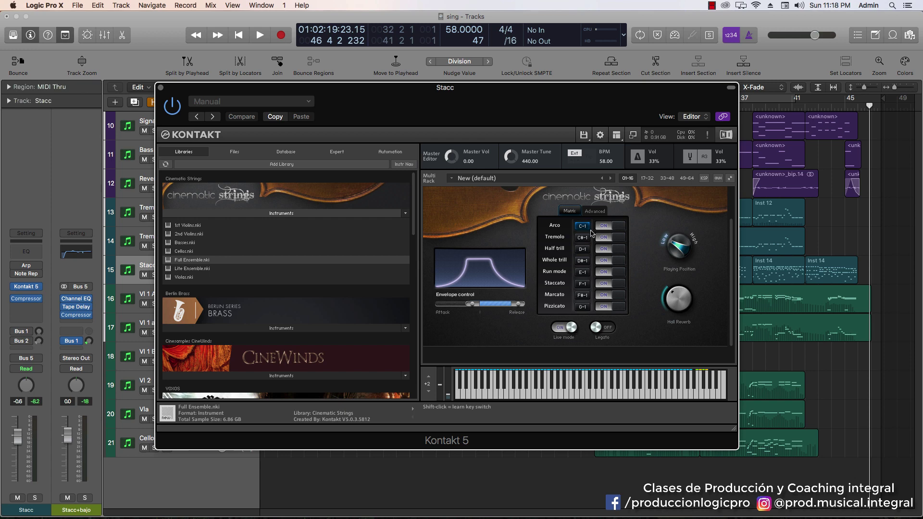
{"action": "left_click", "coordinate": [595, 211]}
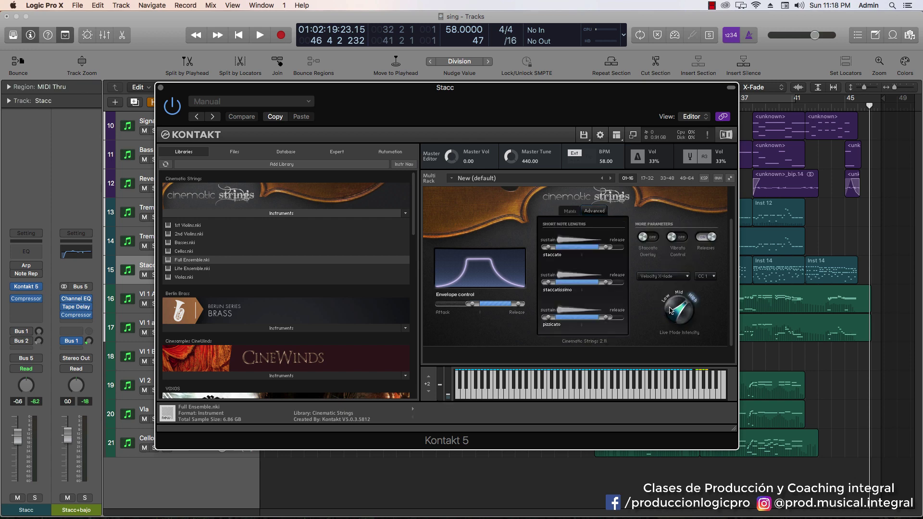
{"action": "left_click_drag", "start_coordinate": [678, 299], "coordinate": [675, 316]}
{"action": "left_click", "coordinate": [570, 211]}
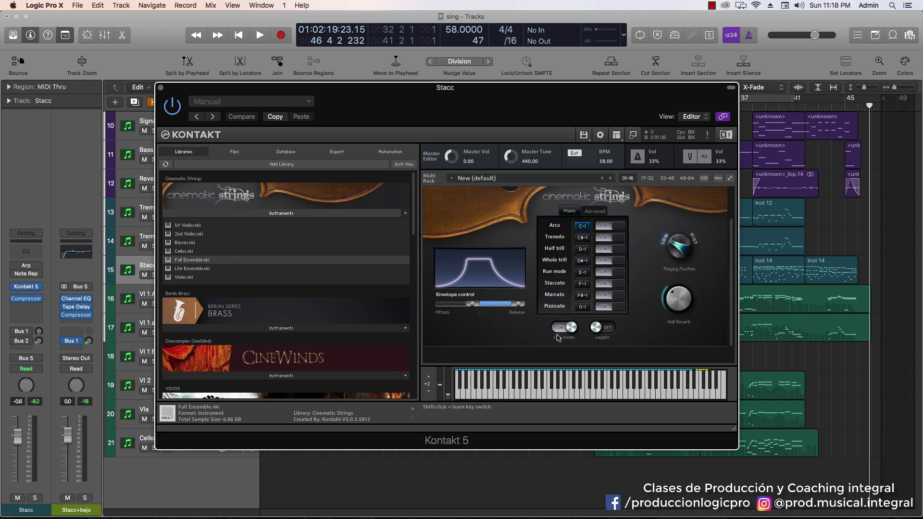
{"action": "left_click", "coordinate": [595, 210]}
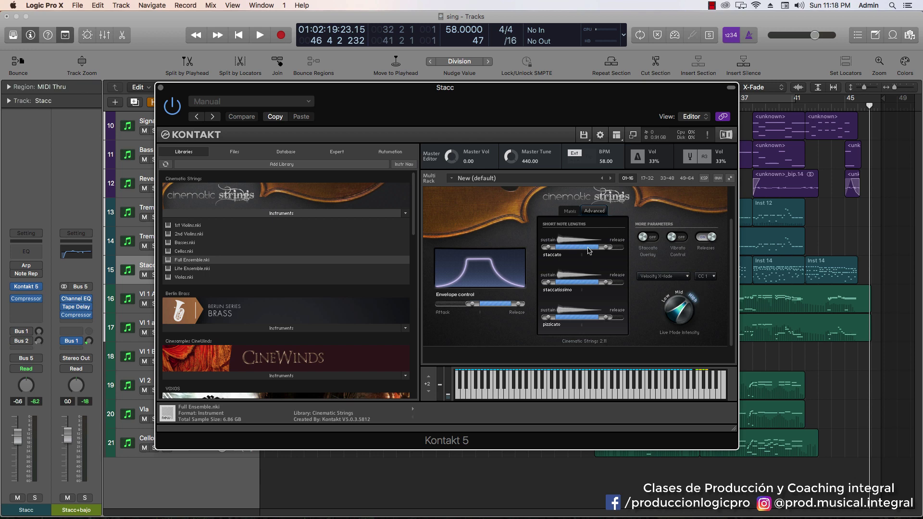
{"action": "left_click", "coordinate": [574, 210]}
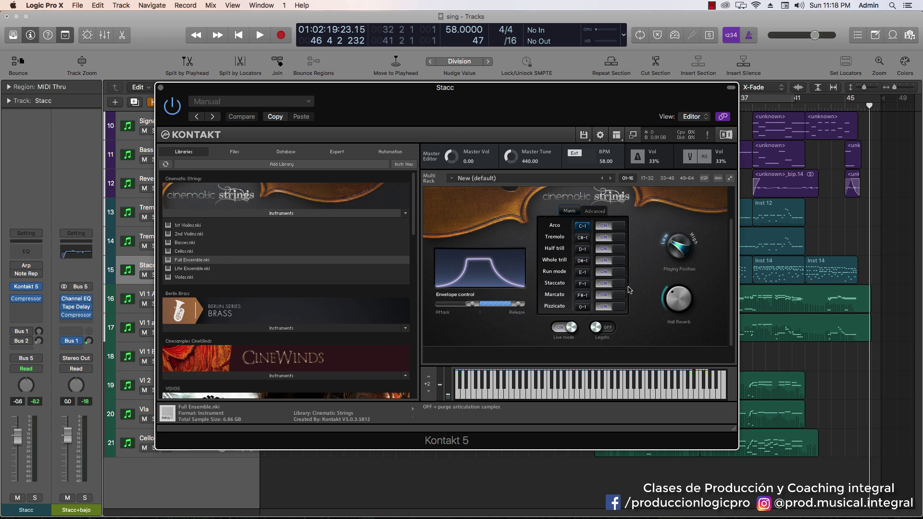
Turn on Staccato Overlay in the Advanced settings and shorten the Arco envelope's attack and release.
{"action": "left_click", "coordinate": [596, 212]}
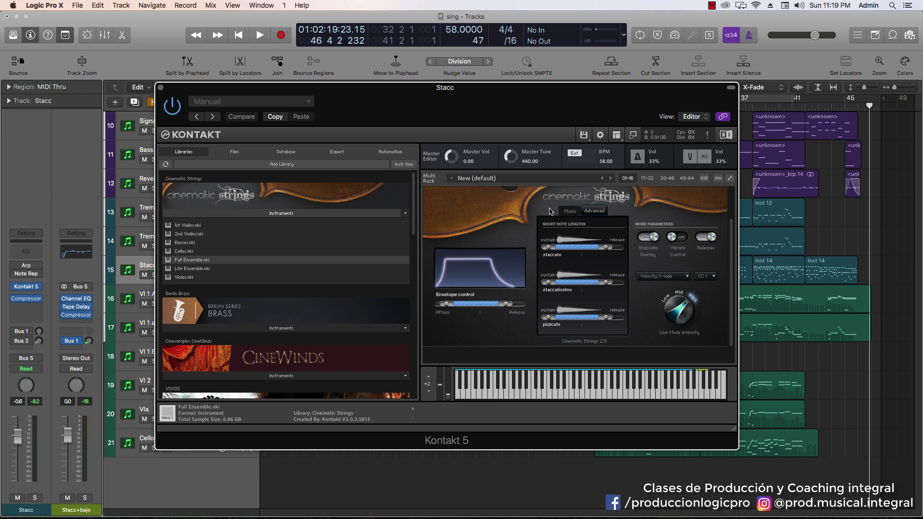
{"action": "left_click", "coordinate": [567, 211]}
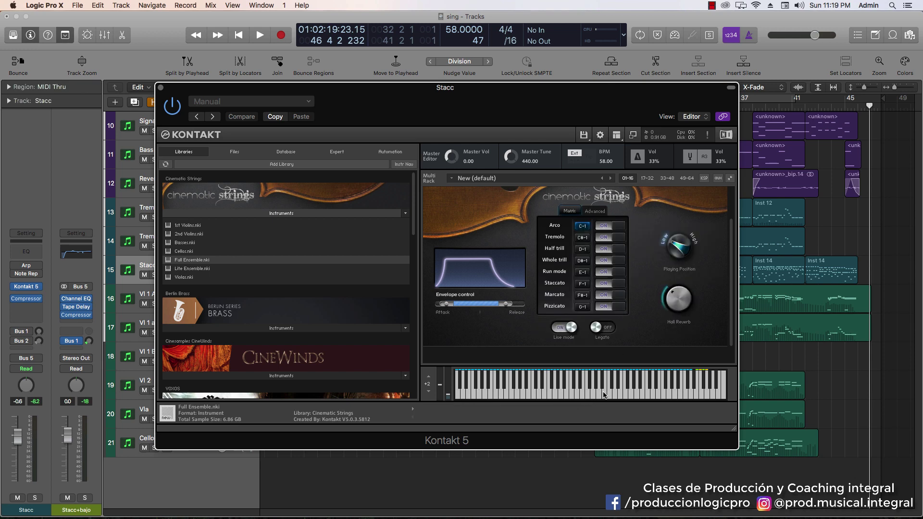
{"action": "left_click_drag", "start_coordinate": [506, 304], "coordinate": [503, 303]}
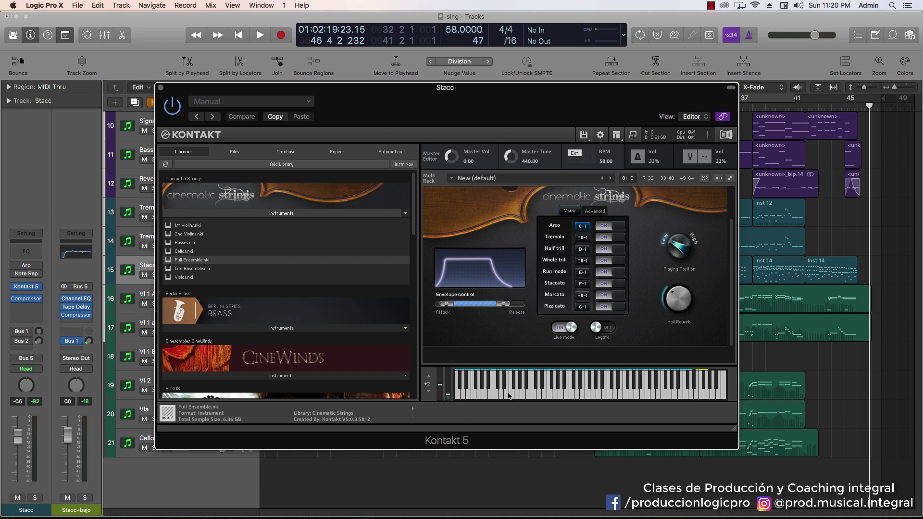
Switch Legato on and off again on the Matrix page to compare the Arco sound.
{"action": "left_click", "coordinate": [597, 331]}
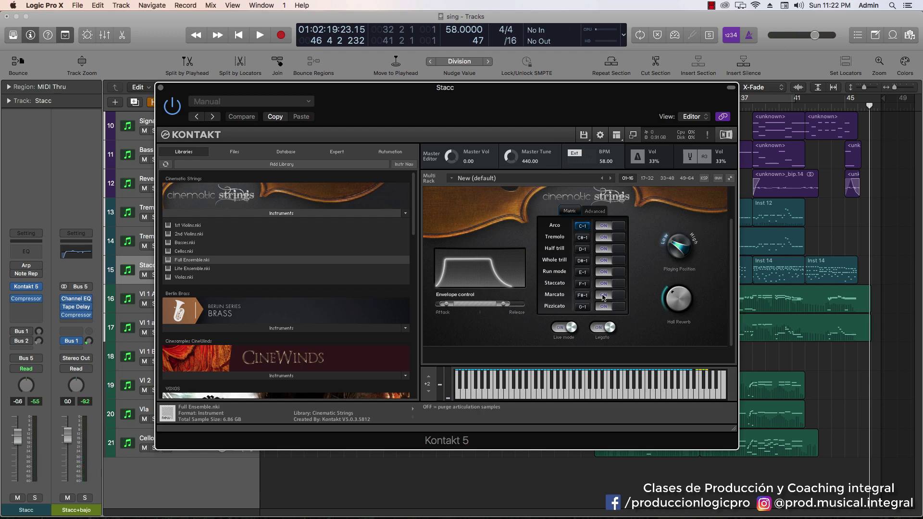
{"action": "left_click", "coordinate": [606, 329]}
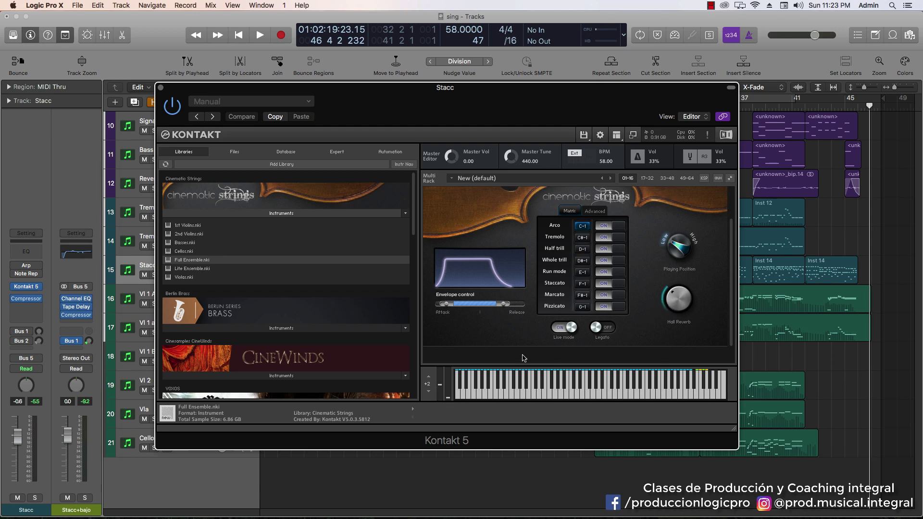
Audition the Tremolo, Half trill, Whole trill, Run mode, Staccato and Marcato articulations in turn.
{"action": "left_click", "coordinate": [582, 238]}
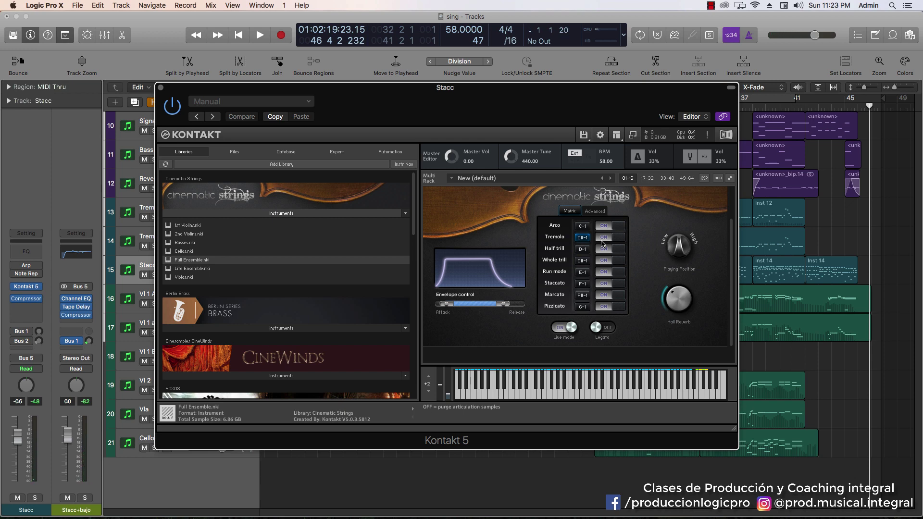
{"action": "left_click", "coordinate": [586, 249]}
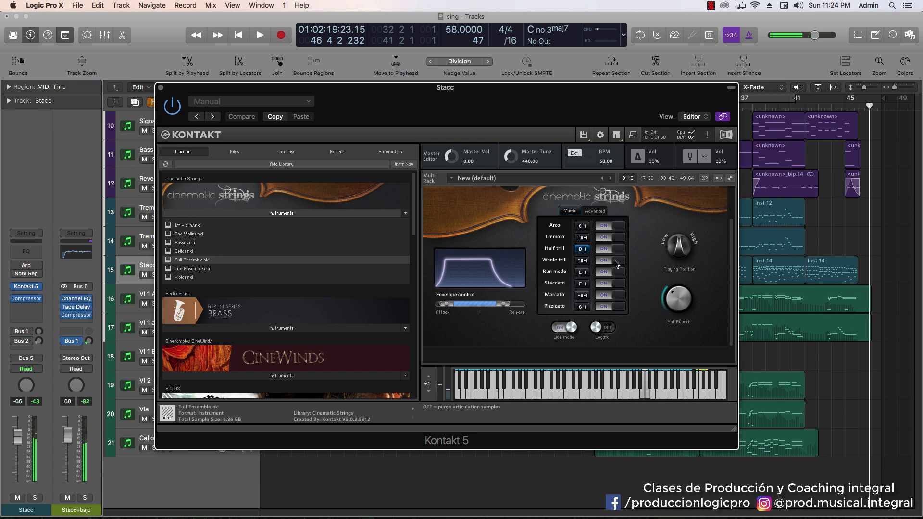
{"action": "left_click", "coordinate": [582, 261]}
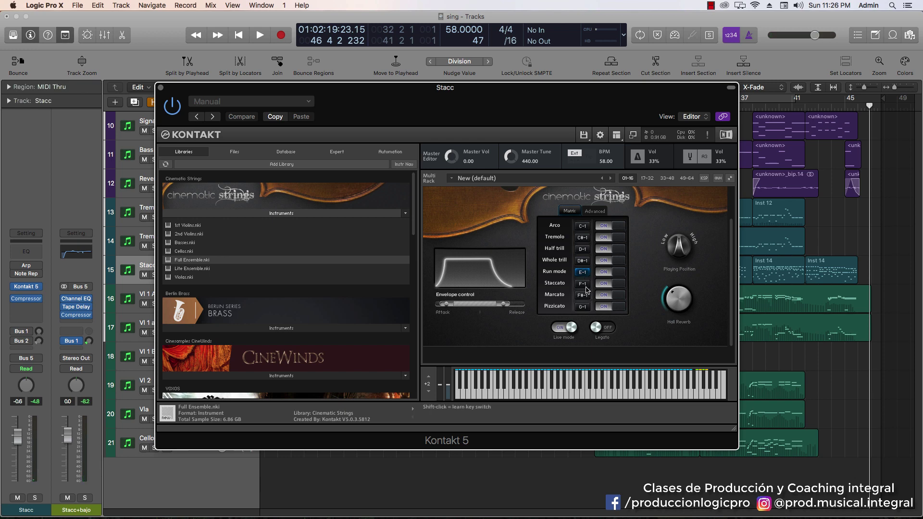
{"action": "left_click", "coordinate": [583, 284]}
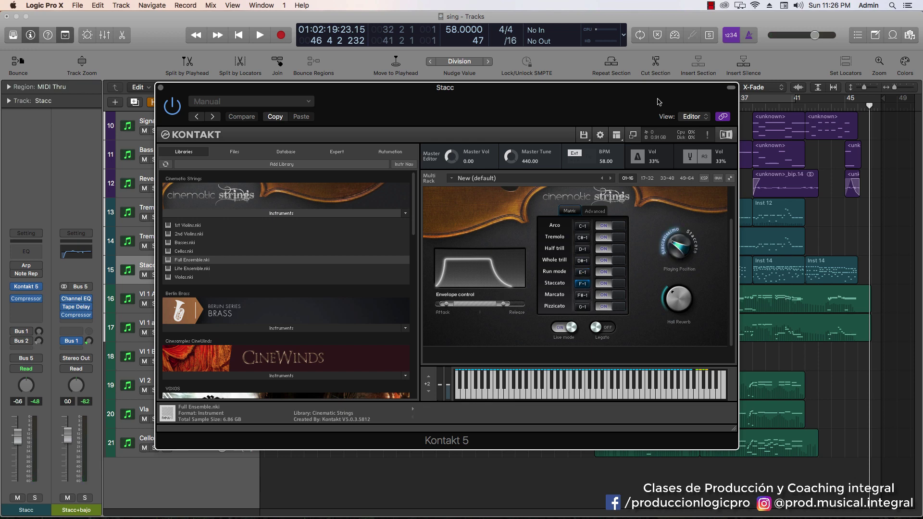
{"action": "left_click", "coordinate": [576, 296]}
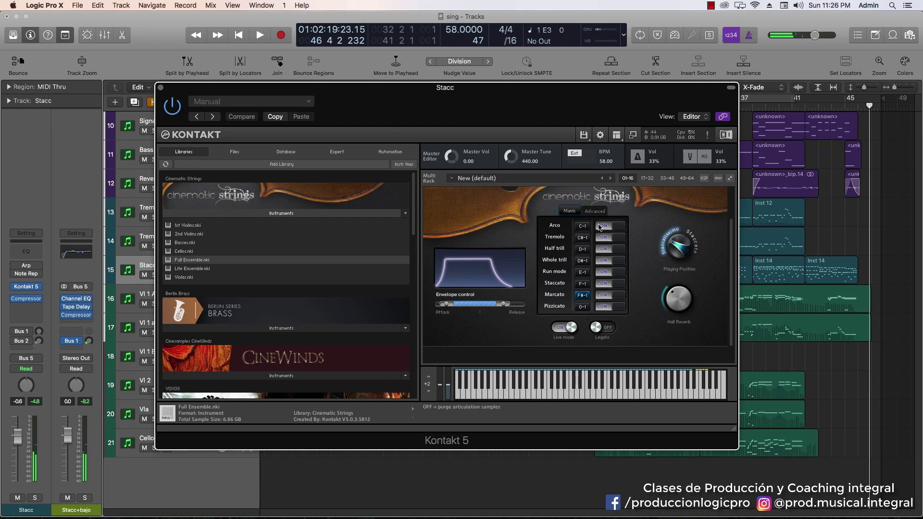
Compare the Arco, Staccato and Marcato articulations, audition Pizzicato and leave Staccato selected.
{"action": "left_click", "coordinate": [583, 226]}
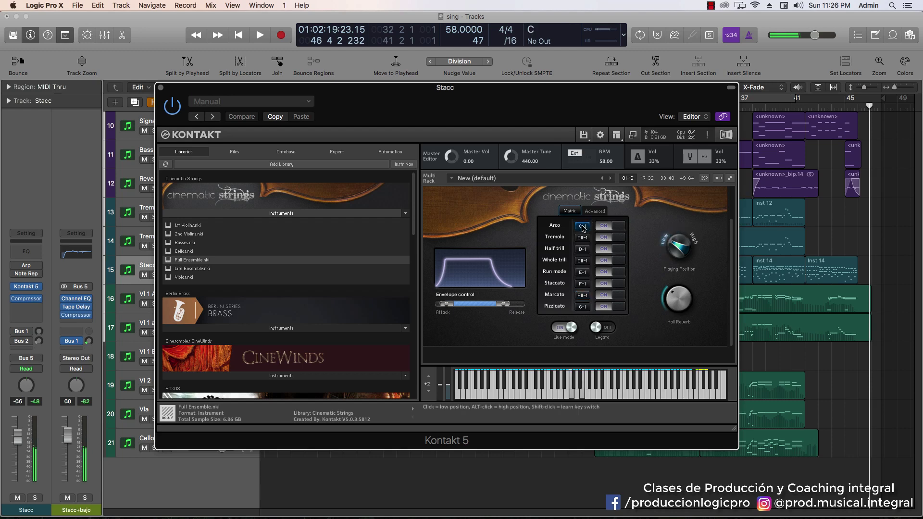
{"action": "left_click", "coordinate": [583, 284]}
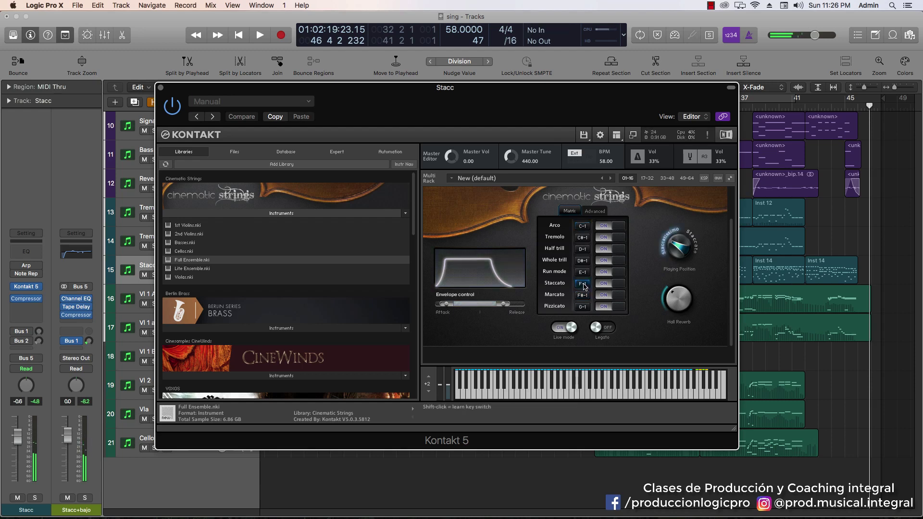
{"action": "left_click", "coordinate": [583, 295]}
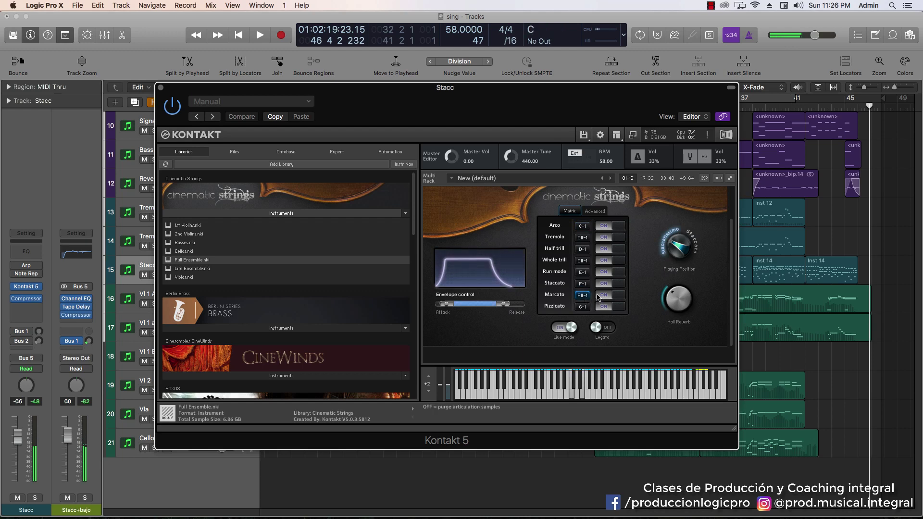
{"action": "left_click", "coordinate": [595, 308]}
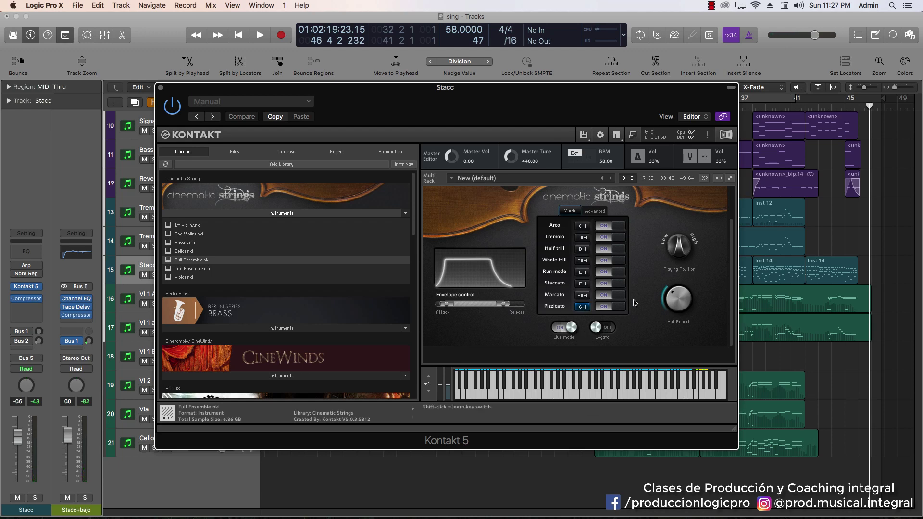
{"action": "left_click", "coordinate": [580, 285]}
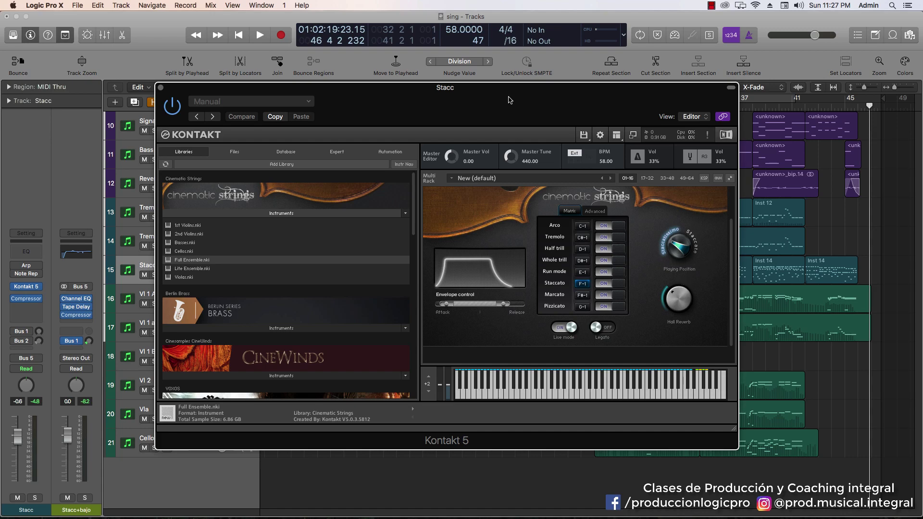
Close the Kontakt window and play the project from its beginning.
{"action": "left_click", "coordinate": [161, 88]}
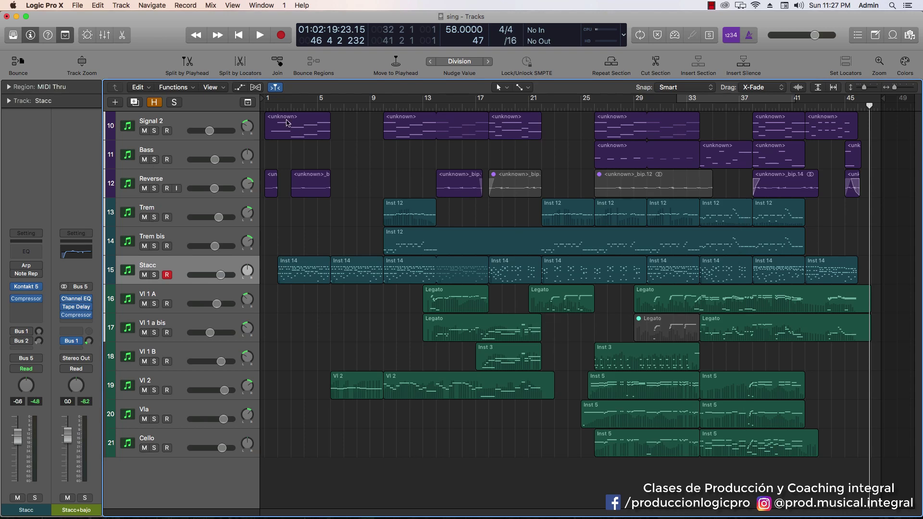
{"action": "left_click_drag", "start_coordinate": [278, 109], "coordinate": [260, 110]}
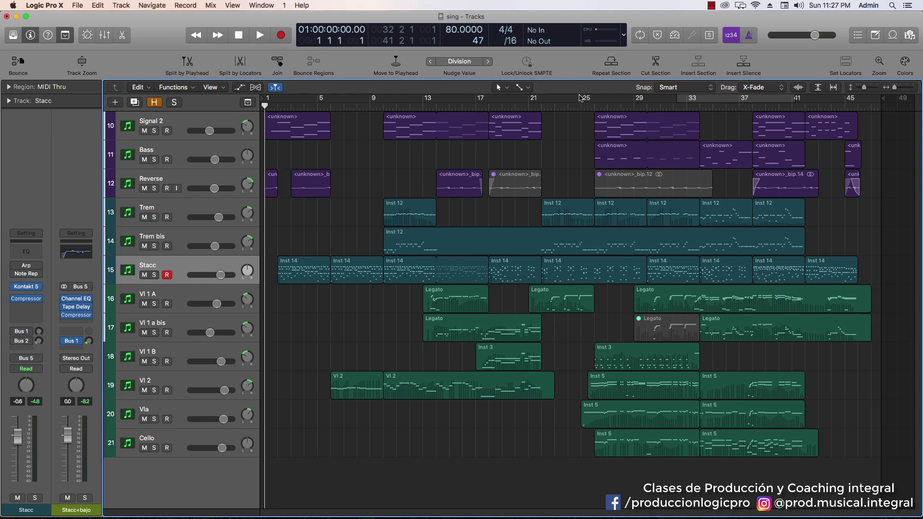
{"action": "key", "text": "space"}
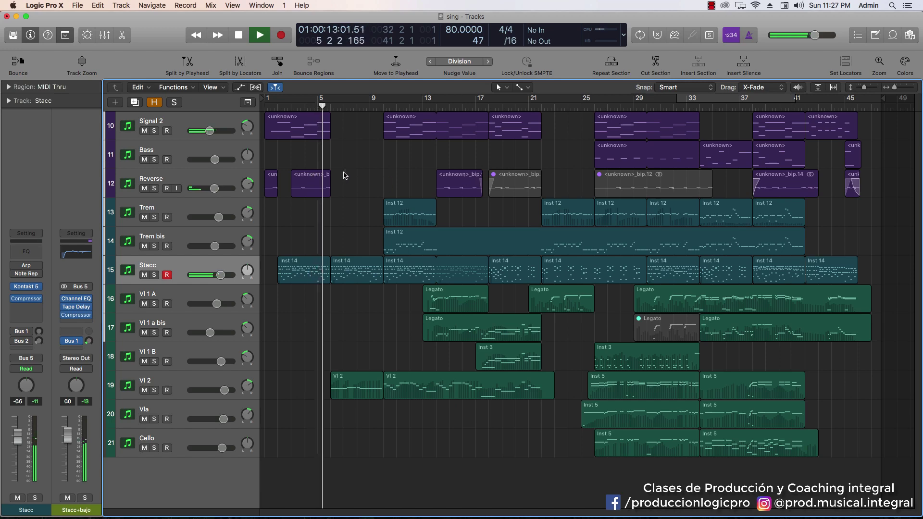
Stop playback and open the first Stacc region in the Piano Roll with its Modulation controller data shown, keeping the Kontakt window closed.
{"action": "key", "text": "space"}
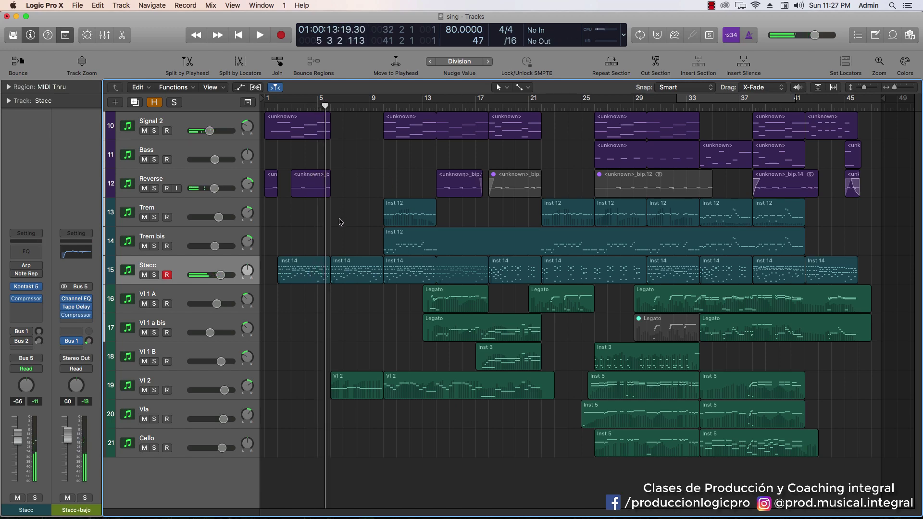
{"action": "double_click", "coordinate": [306, 272]}
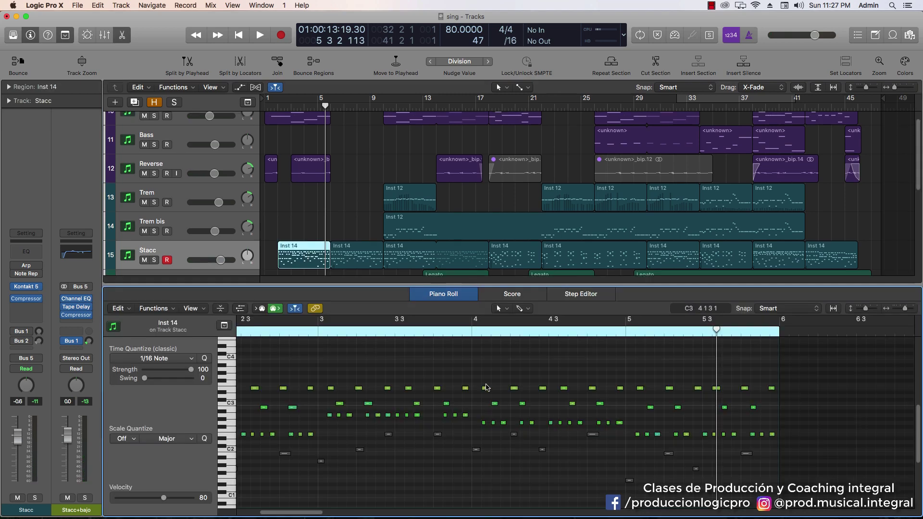
{"action": "key", "text": "super+Right"}
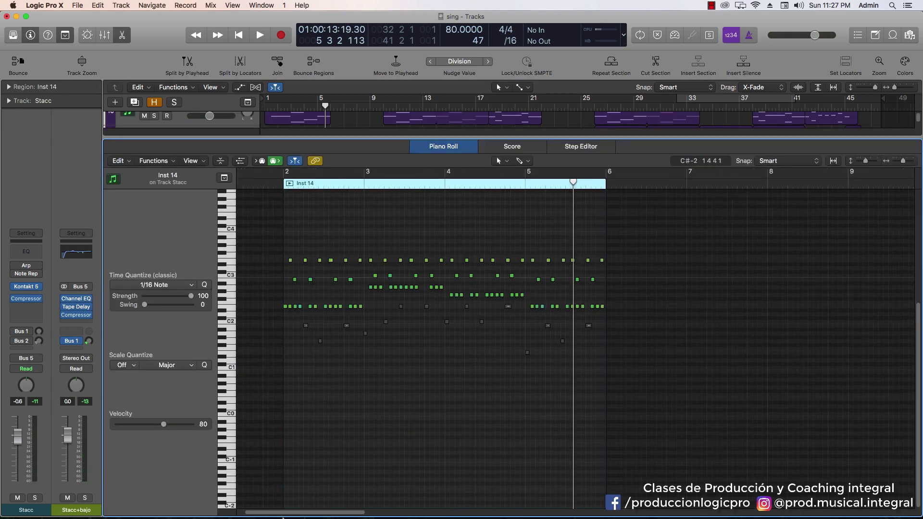
{"action": "scroll", "coordinate": [330, 294], "scroll_direction": "left", "scroll_amount": 2}
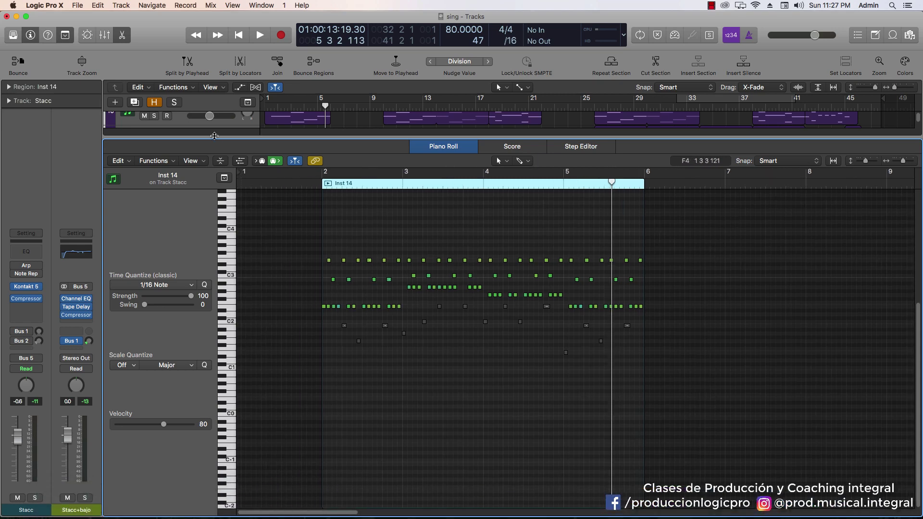
{"action": "left_click", "coordinate": [239, 163]}
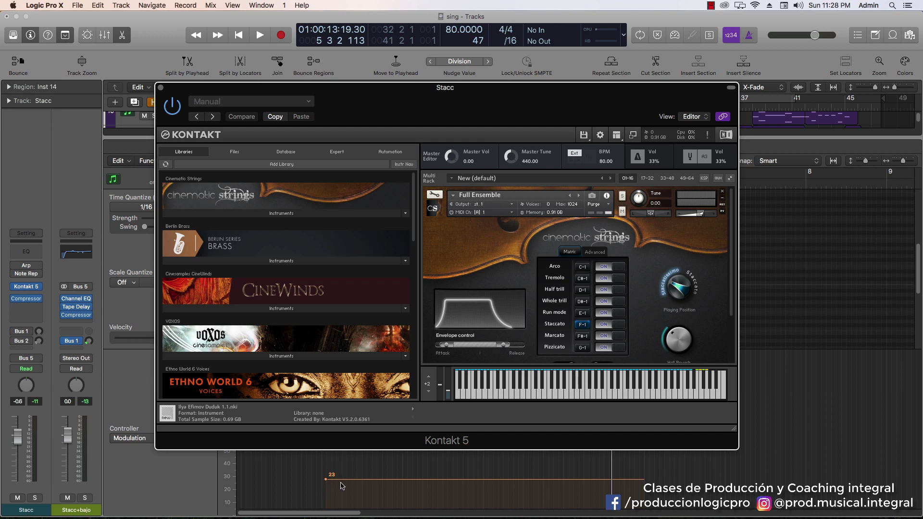
{"action": "left_click", "coordinate": [161, 88]}
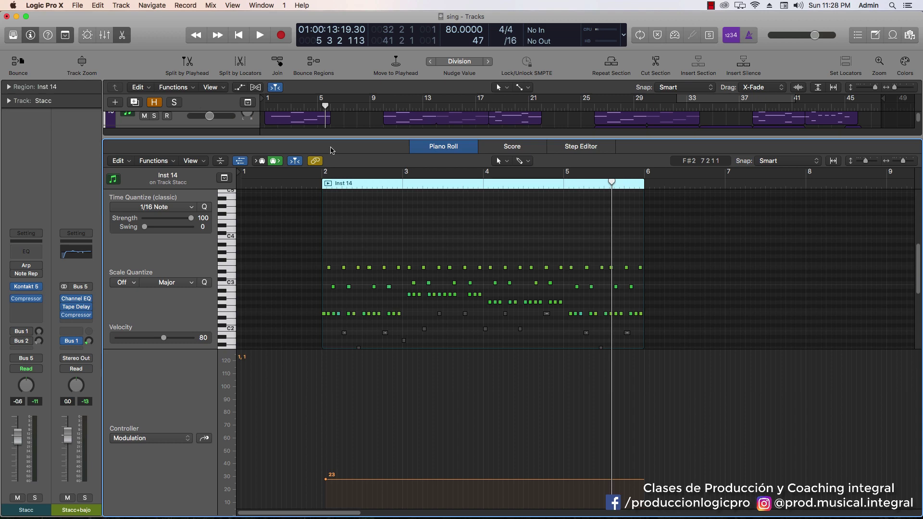
Try a rising Modulation ramp and a four-peak Modulation curve on the Stacc region, audition it, undo both curves and close the editor.
{"action": "left_click", "coordinate": [316, 184]}
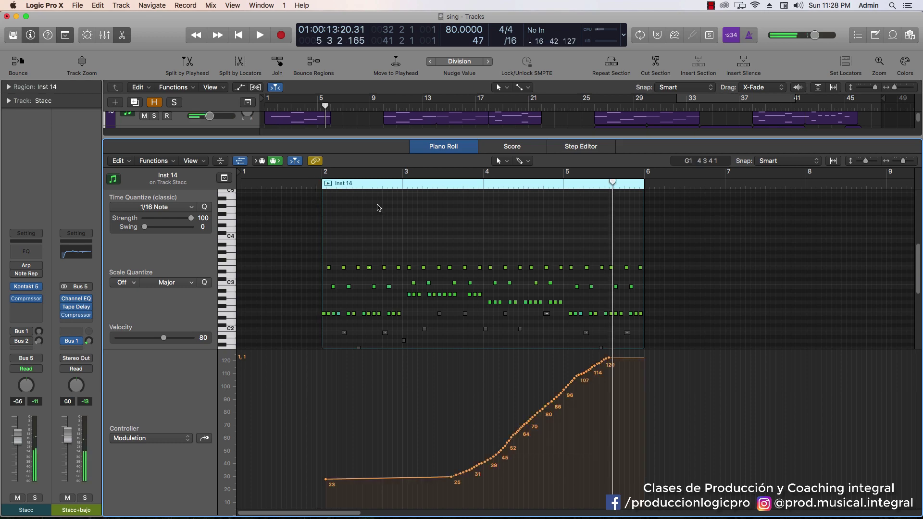
{"action": "key", "text": "super+z"}
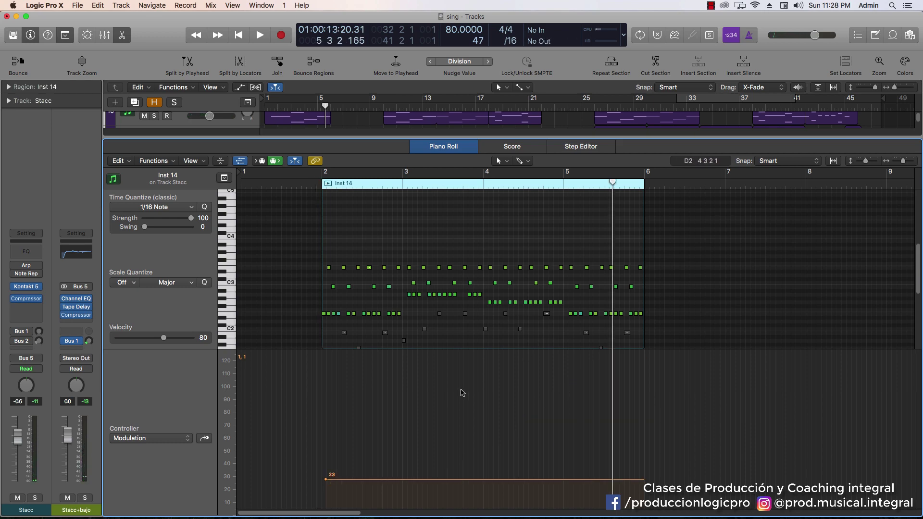
{"action": "mouse_move", "coordinate": [343, 481]}
{"action": "left_mouse_down"}
{"action": "mouse_move", "coordinate": [374, 400]}
{"action": "mouse_move", "coordinate": [403, 475]}
{"action": "mouse_move", "coordinate": [435, 399]}
{"action": "mouse_move", "coordinate": [446, 456]}
{"action": "mouse_move", "coordinate": [471, 457]}
{"action": "mouse_move", "coordinate": [481, 397]}
{"action": "mouse_move", "coordinate": [512, 485]}
{"action": "mouse_move", "coordinate": [559, 394]}
{"action": "mouse_move", "coordinate": [584, 474]}
{"action": "mouse_move", "coordinate": [644, 476]}
{"action": "left_mouse_up"}
{"action": "key", "text": "space"}
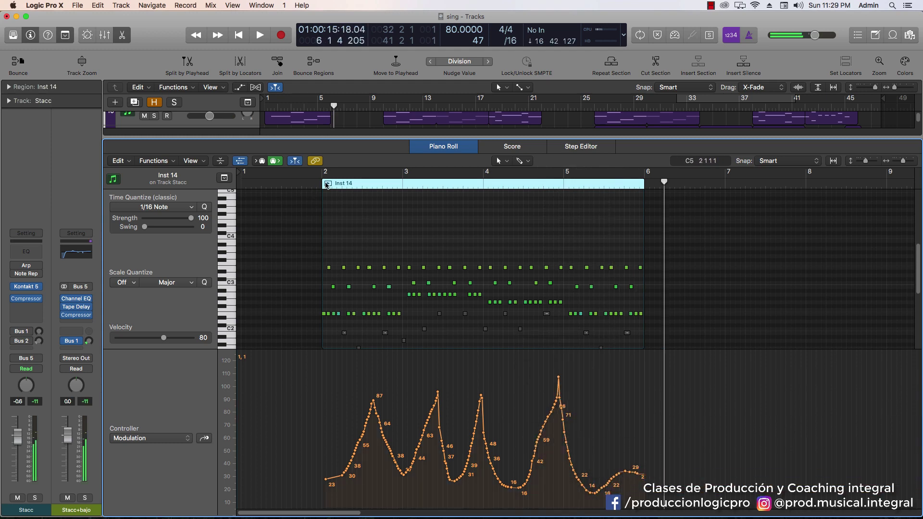
{"action": "left_click", "coordinate": [328, 184]}
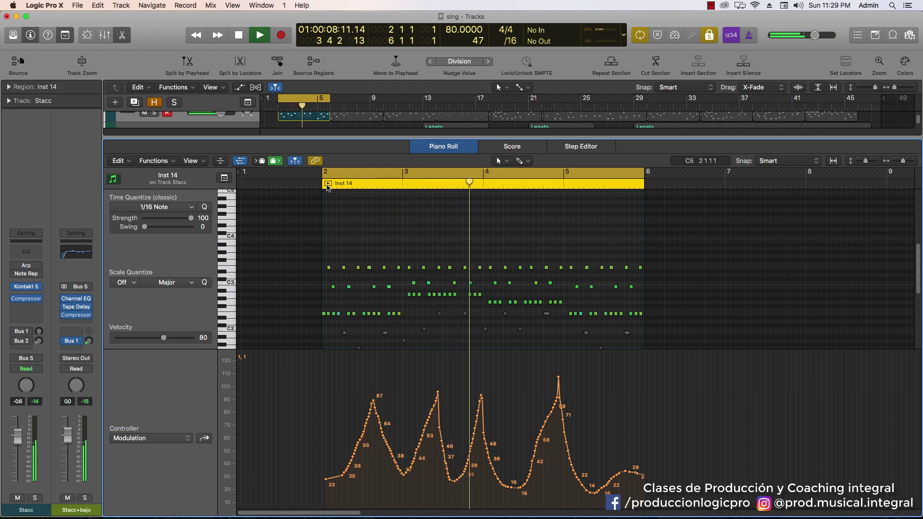
{"action": "left_click", "coordinate": [327, 185]}
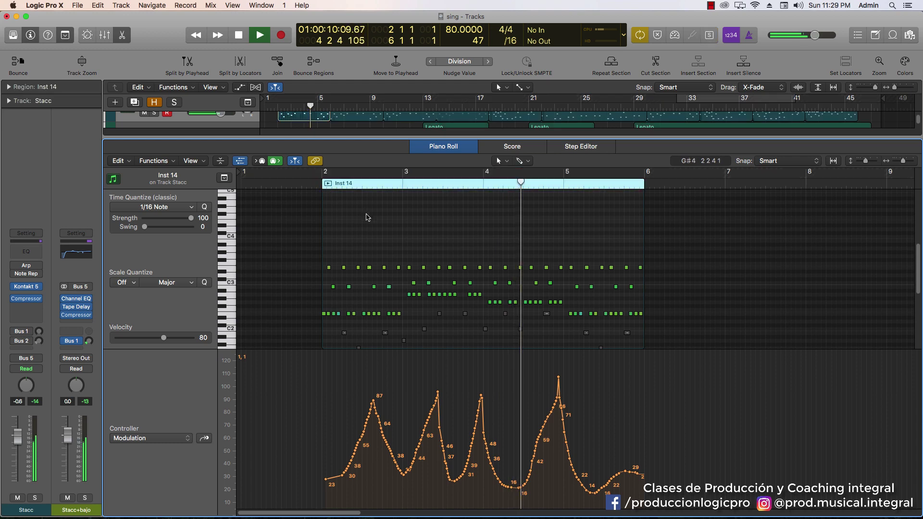
{"action": "key", "text": "super+z"}
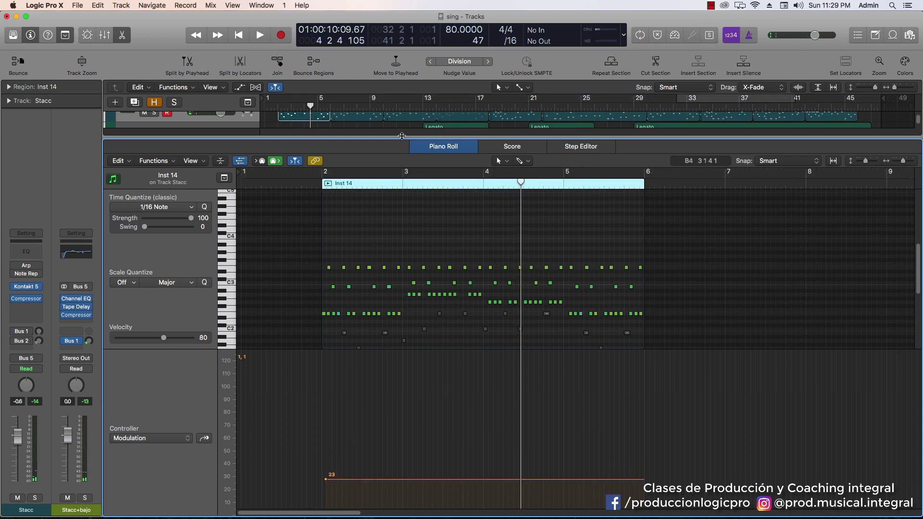
{"action": "key", "text": "e"}
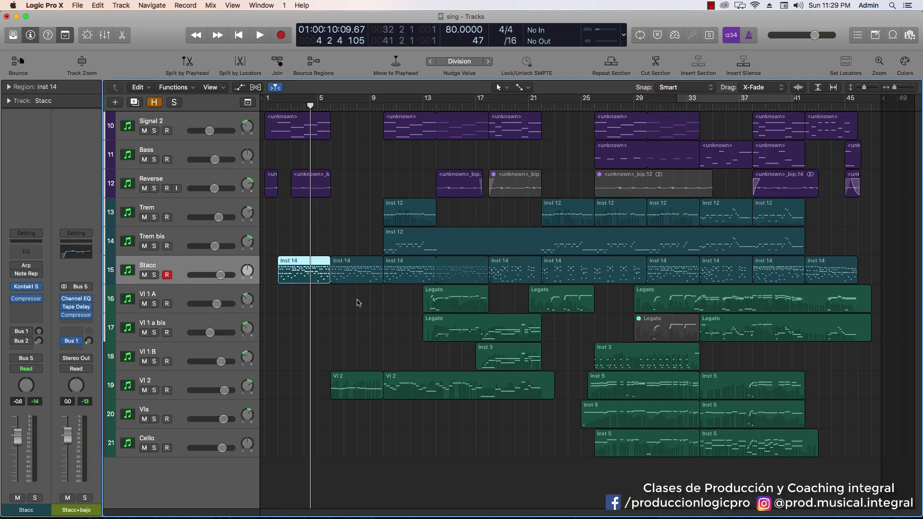
Place the playhead at bar 6 and open the VI 2 track's Kontakt instrument to examine the 2nd Violins microphone faders.
{"action": "left_click", "coordinate": [336, 106]}
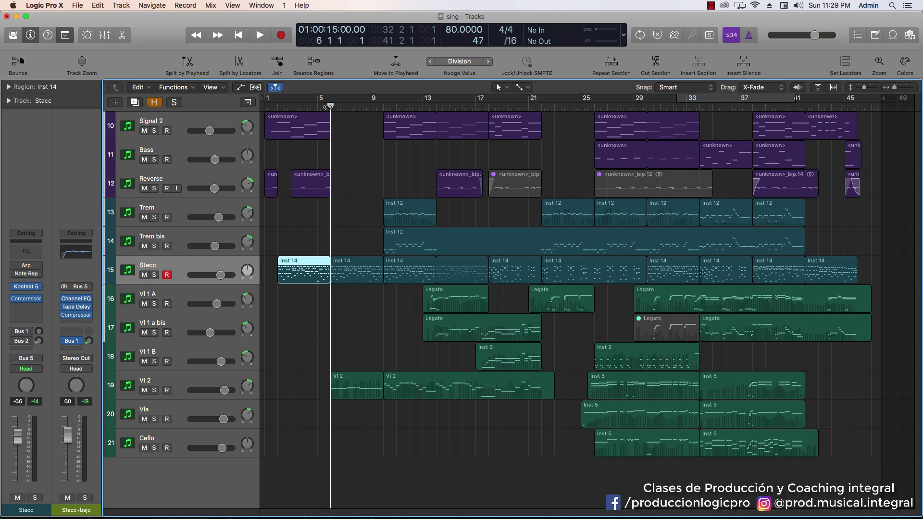
{"action": "left_click", "coordinate": [180, 382]}
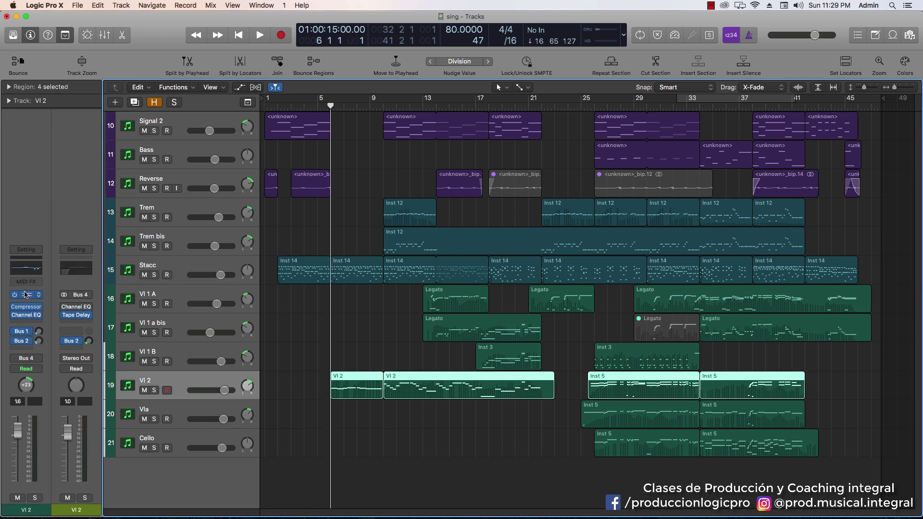
{"action": "key", "text": "v"}
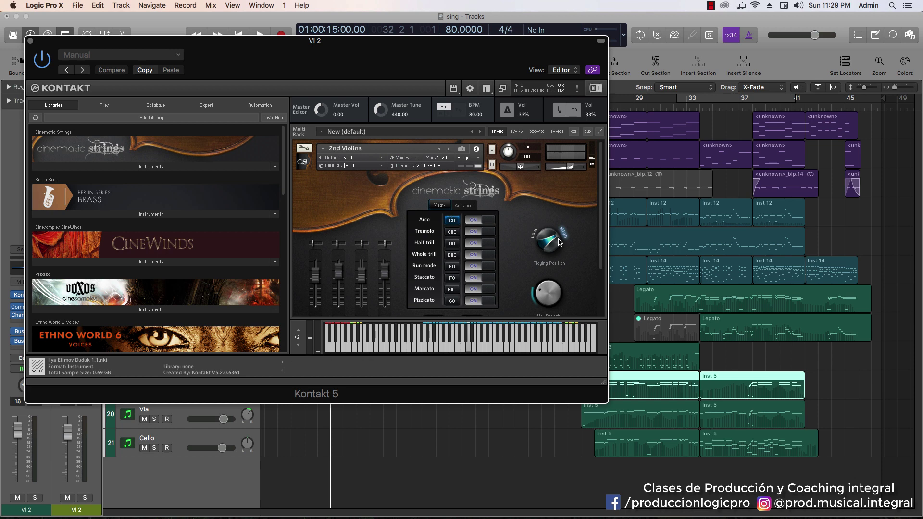
{"action": "scroll", "coordinate": [568, 239], "scroll_direction": "down", "scroll_amount": 2}
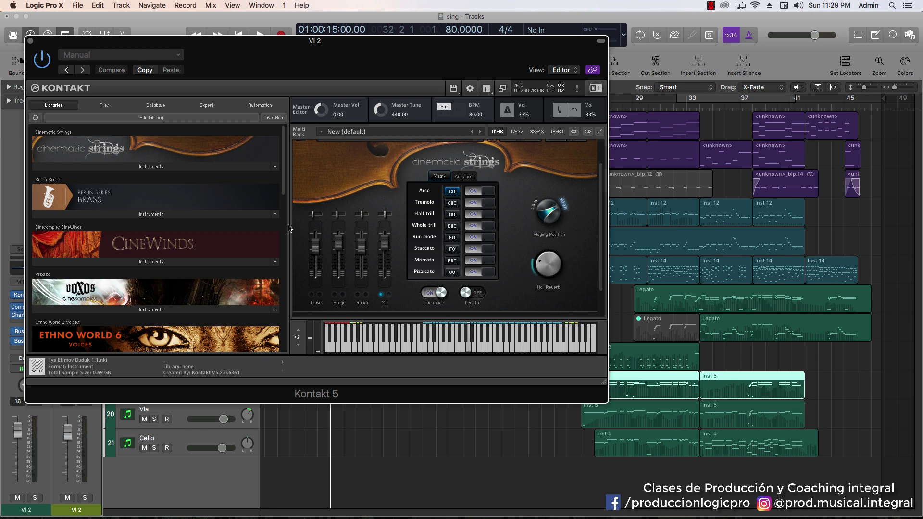
{"action": "scroll", "coordinate": [369, 222], "scroll_direction": "down", "scroll_amount": 2}
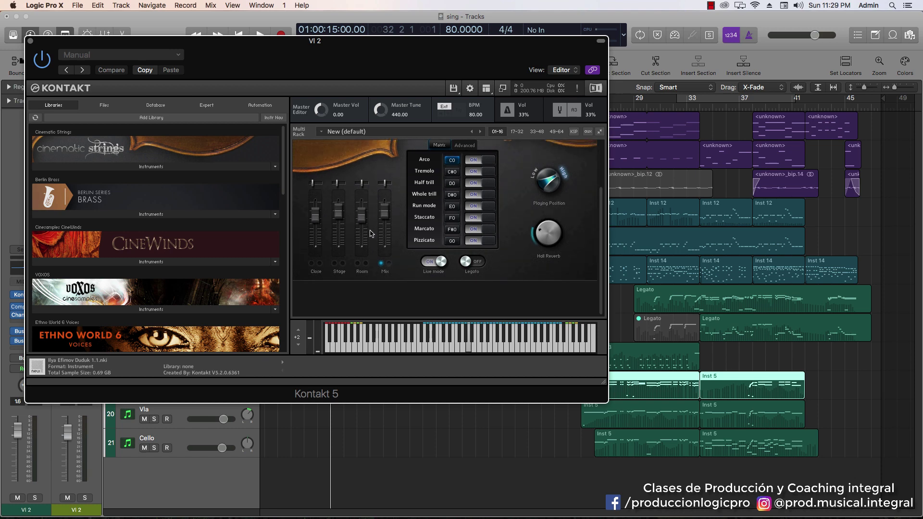
{"action": "scroll", "coordinate": [365, 240], "scroll_direction": "down", "scroll_amount": 2}
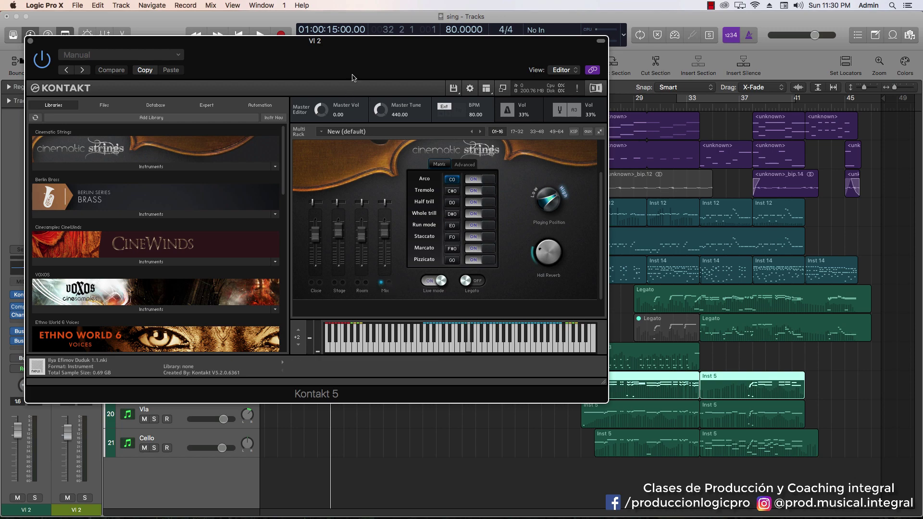
{"action": "left_click_drag", "start_coordinate": [352, 77], "coordinate": [519, 53]}
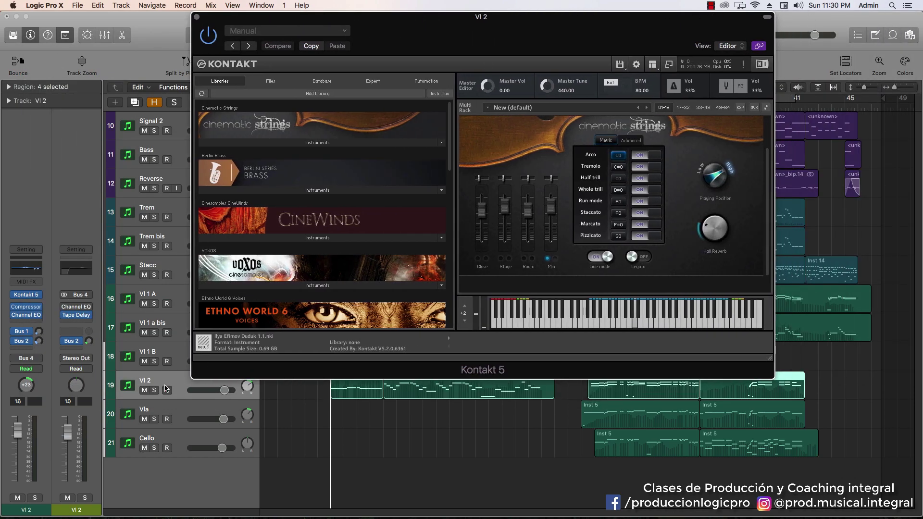
Play the VI 2 track soloed and compare its Mix, Close, Stage and Room microphones by loading and muting them in turn.
{"action": "left_click", "coordinate": [153, 392]}
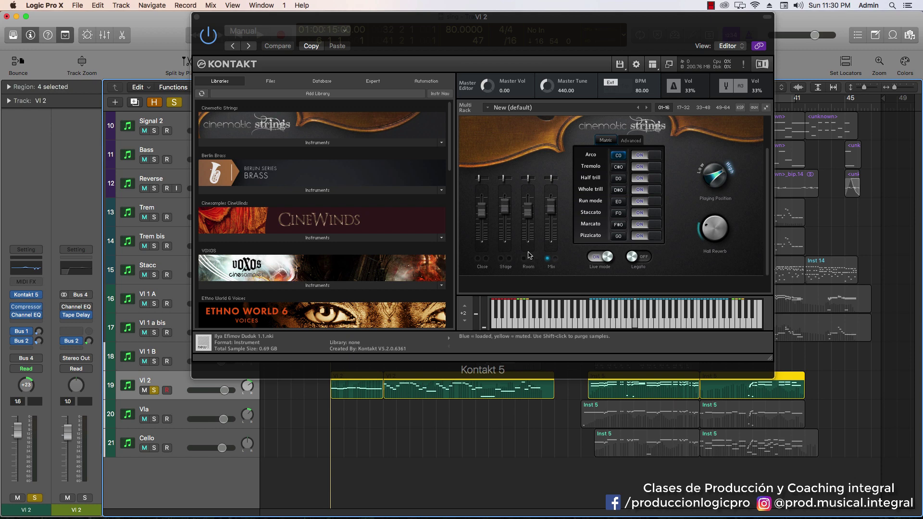
{"action": "key", "text": "space"}
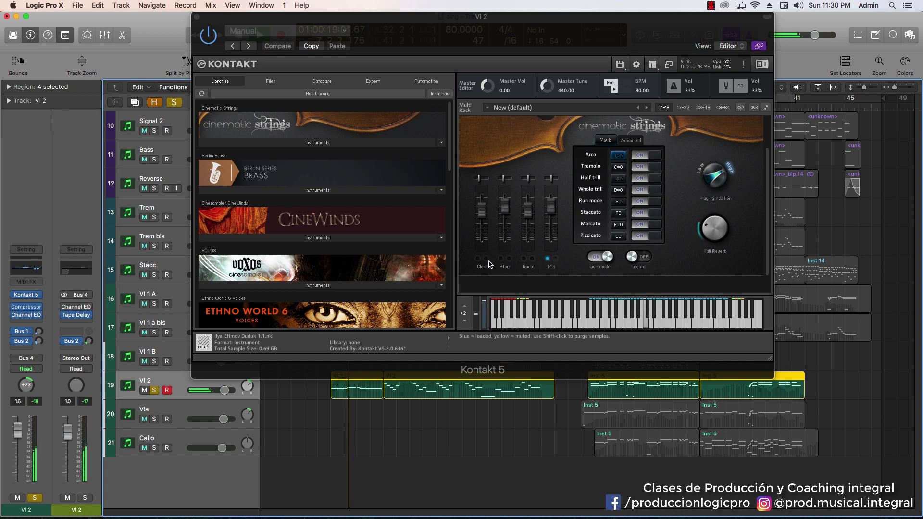
{"action": "left_click", "coordinate": [555, 259]}
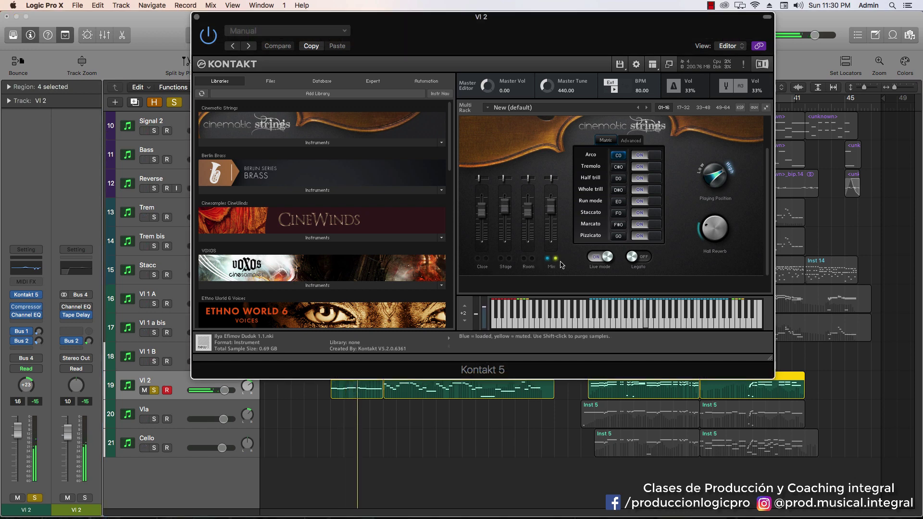
{"action": "left_click", "coordinate": [478, 259]}
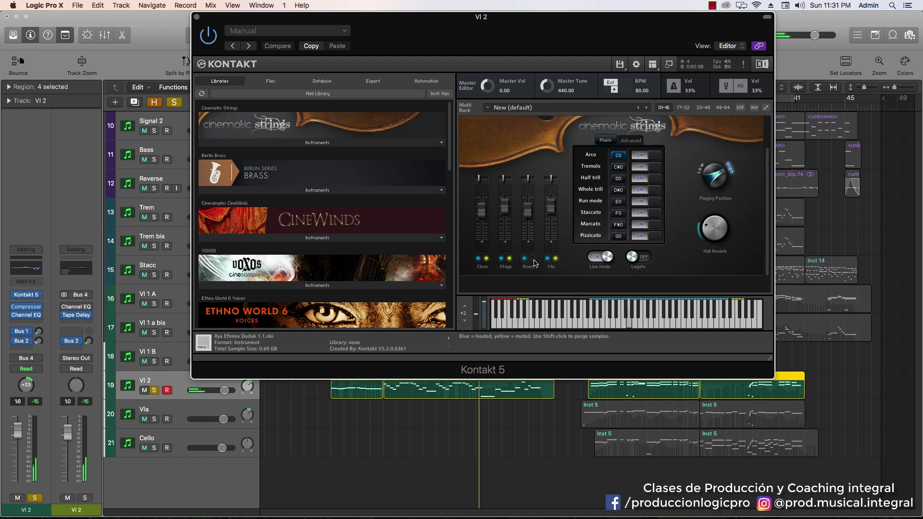
{"action": "left_click", "coordinate": [532, 259]}
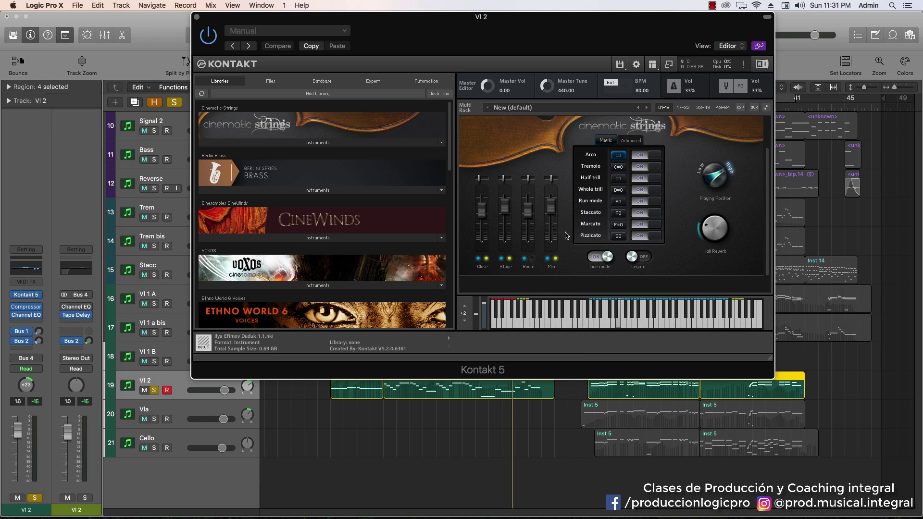
Purge the Close, Stage and Room microphone samples of the 2nd Violins patch and unmute the Mix microphone.
{"action": "scroll", "coordinate": [568, 203], "scroll_direction": "up", "scroll_amount": 1}
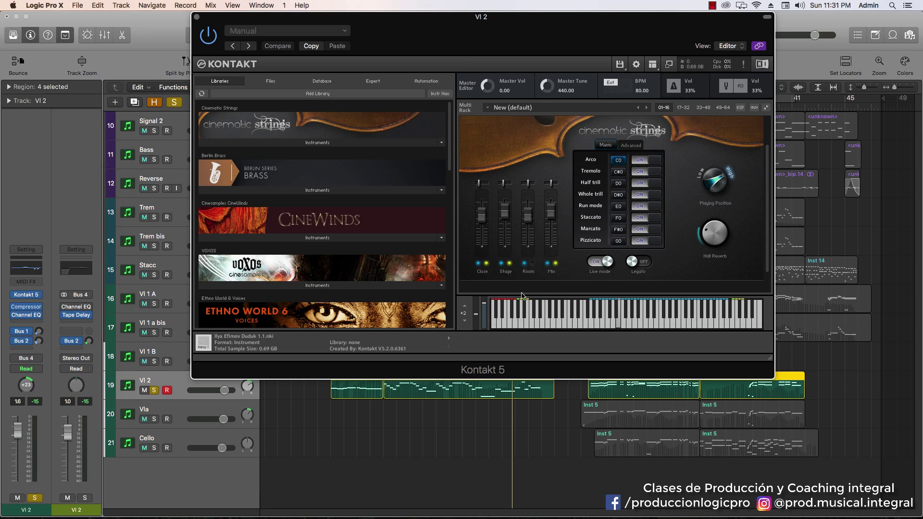
{"action": "scroll", "coordinate": [529, 215], "scroll_direction": "up", "scroll_amount": 2}
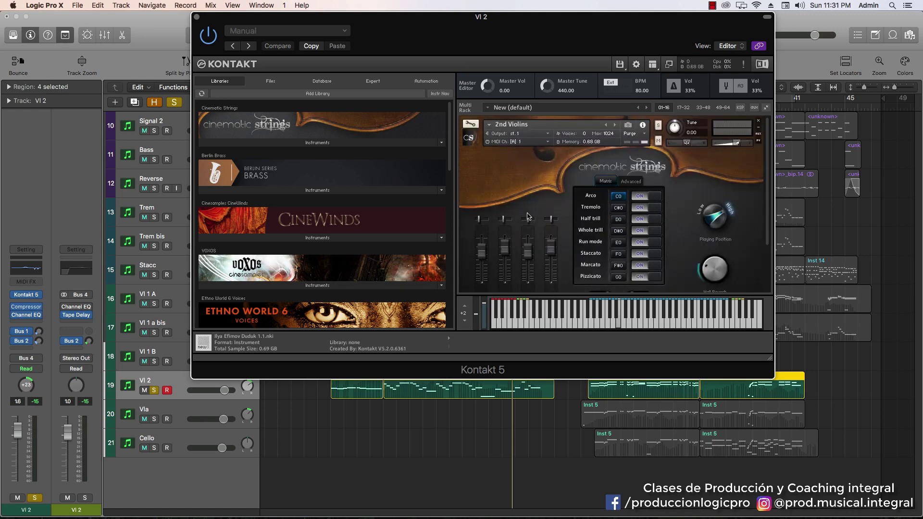
{"action": "scroll", "coordinate": [528, 208], "scroll_direction": "down", "scroll_amount": 2}
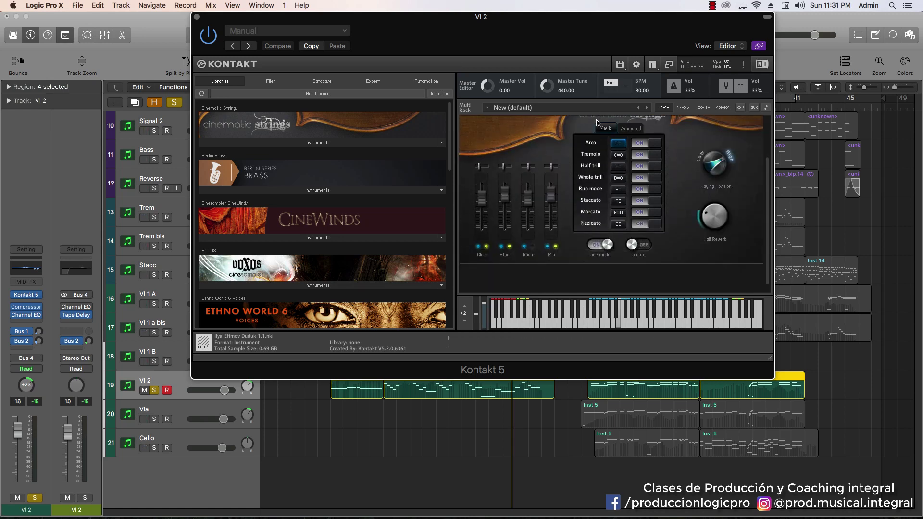
{"action": "scroll", "coordinate": [604, 141], "scroll_direction": "up", "scroll_amount": 2}
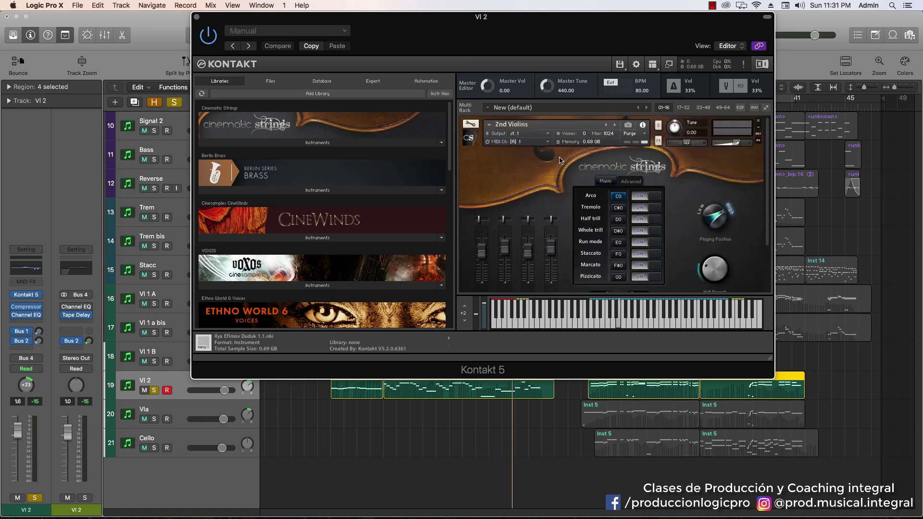
{"action": "scroll", "coordinate": [566, 161], "scroll_direction": "down", "scroll_amount": 3}
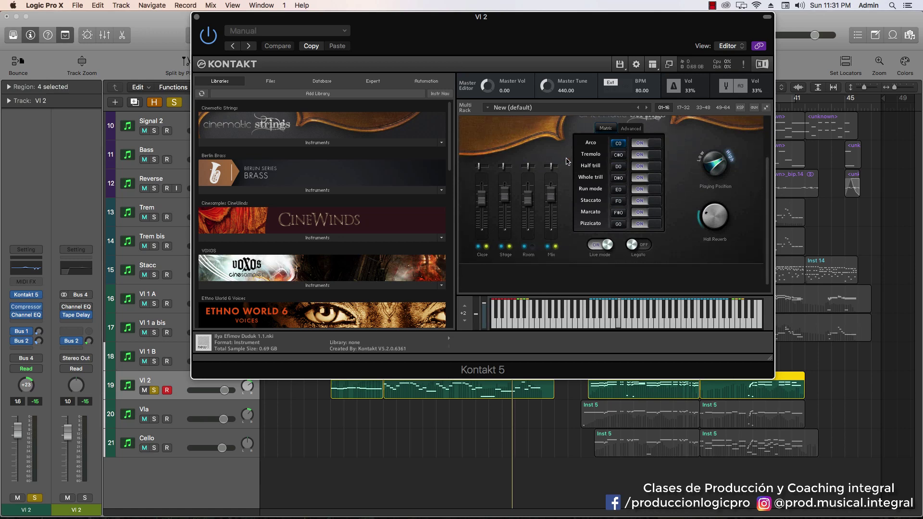
{"action": "left_click", "coordinate": [479, 247], "text": "shift"}
{"action": "left_click", "coordinate": [505, 248], "text": "shift"}
{"action": "left_click", "coordinate": [527, 247], "text": "shift"}
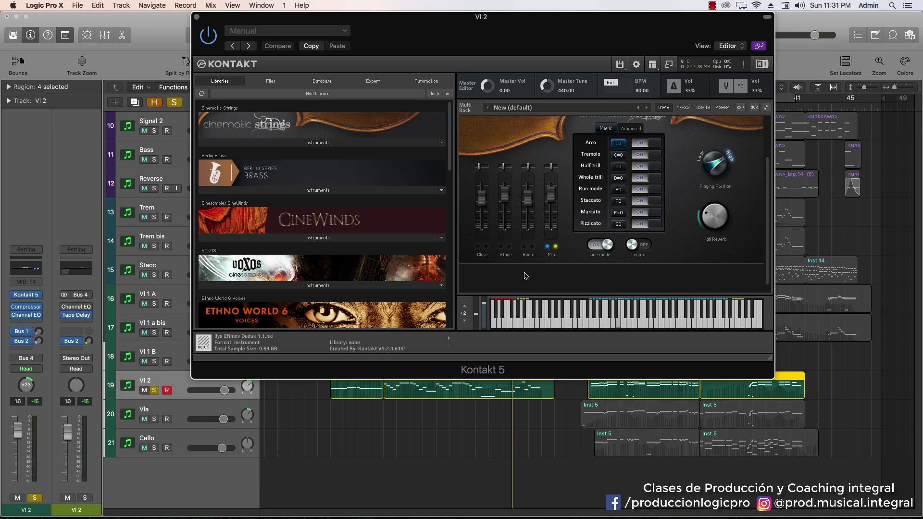
{"action": "left_click", "coordinate": [556, 247], "text": "shift"}
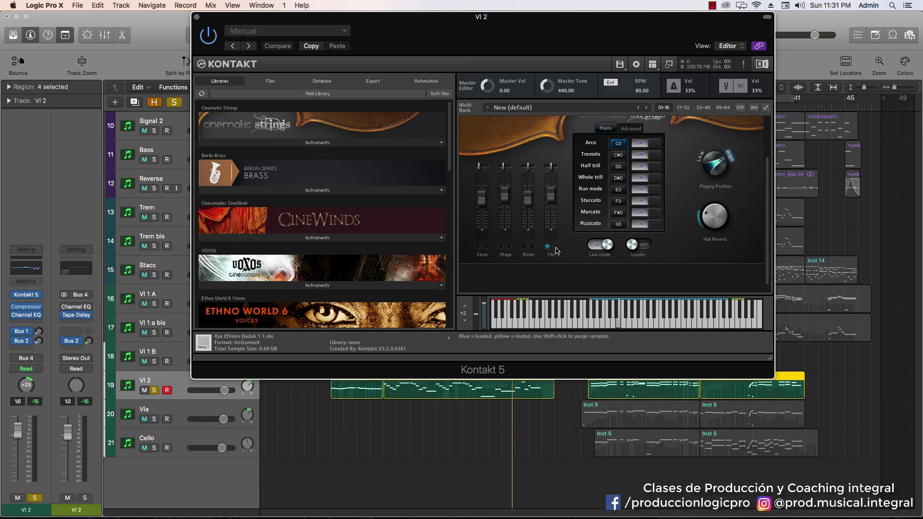
{"action": "left_click", "coordinate": [548, 247]}
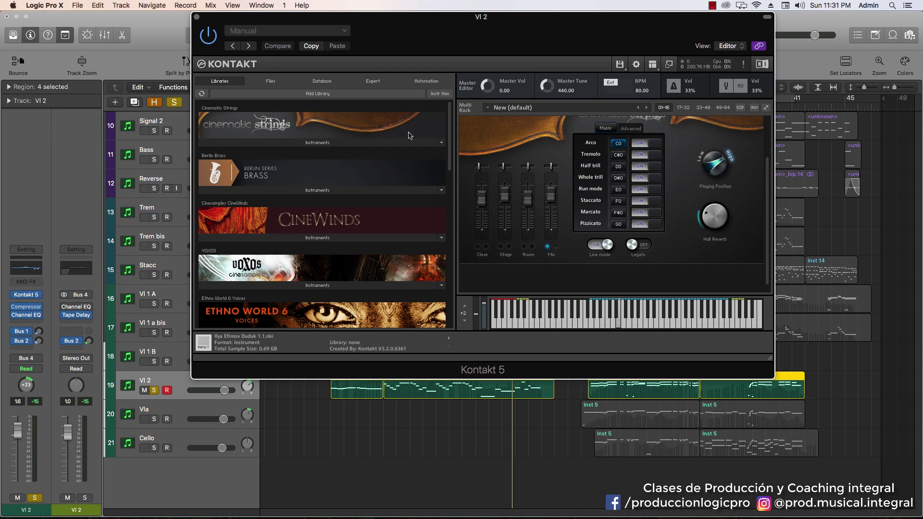
Close the VI 2 Kontakt window and take the VI 2 track out of solo.
{"action": "left_click", "coordinate": [196, 17]}
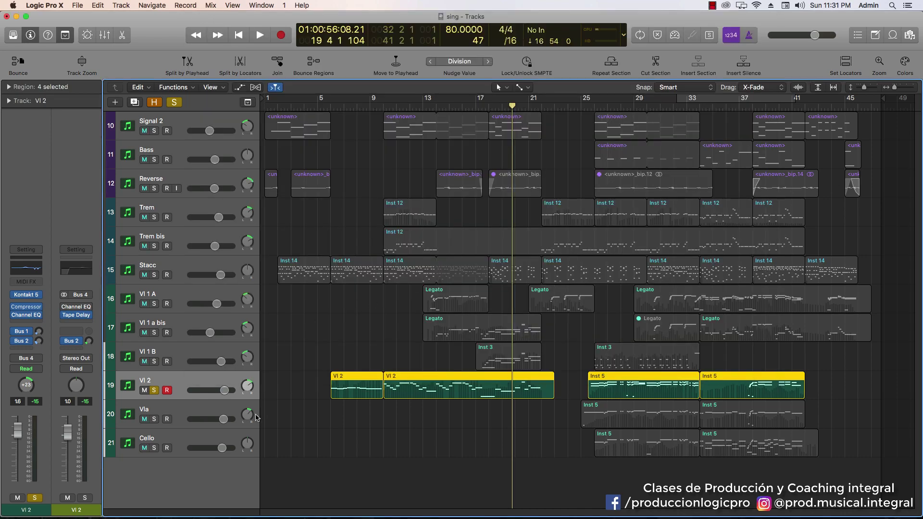
{"action": "left_click", "coordinate": [154, 390]}
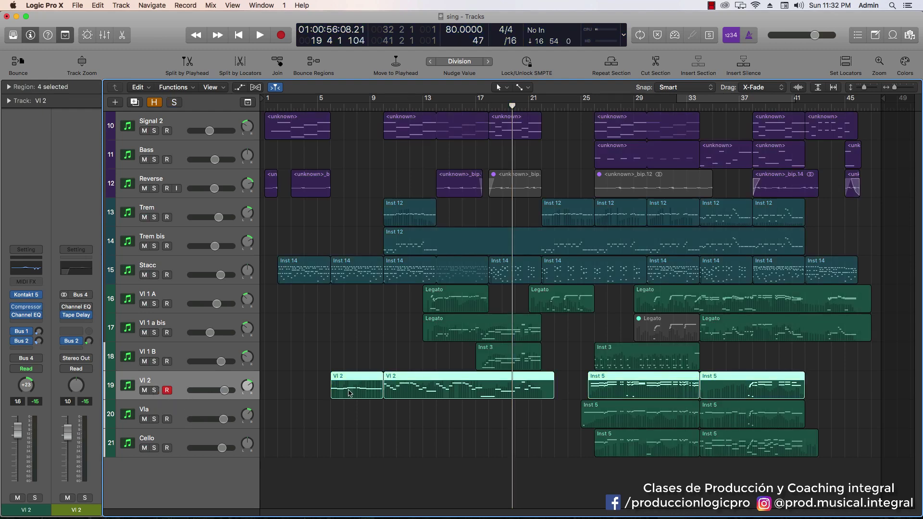
Play the full arrangement from the start of the VI 2 region at bar 6 up to bar 10.
{"action": "key", "text": "shift+space"}
{"action": "key", "text": "space"}
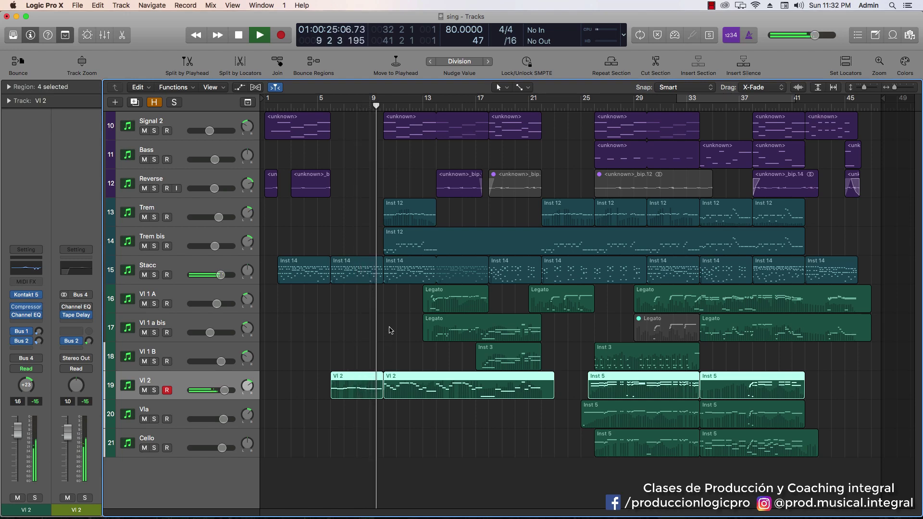
{"action": "key", "text": "space"}
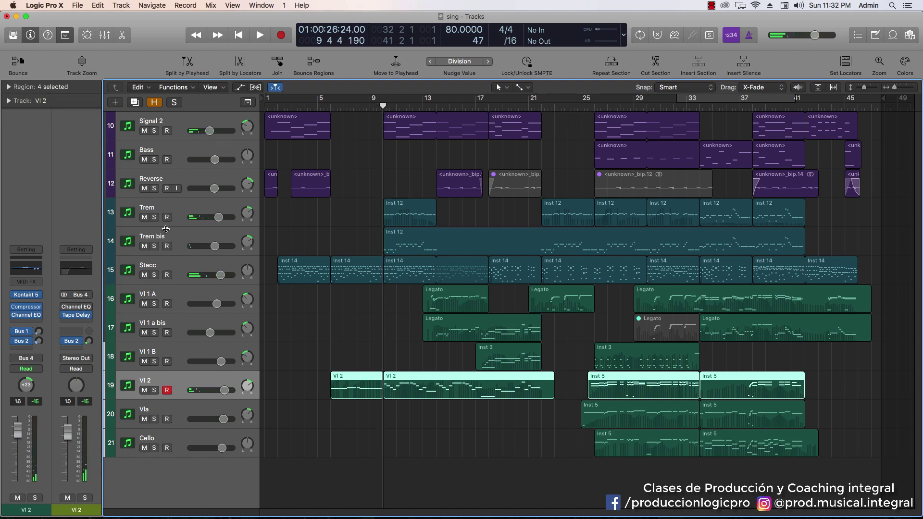
Select the Trem track and examine its Kontakt 1st Violins patch and its Note Repeater settings, closing each window.
{"action": "left_click", "coordinate": [171, 206]}
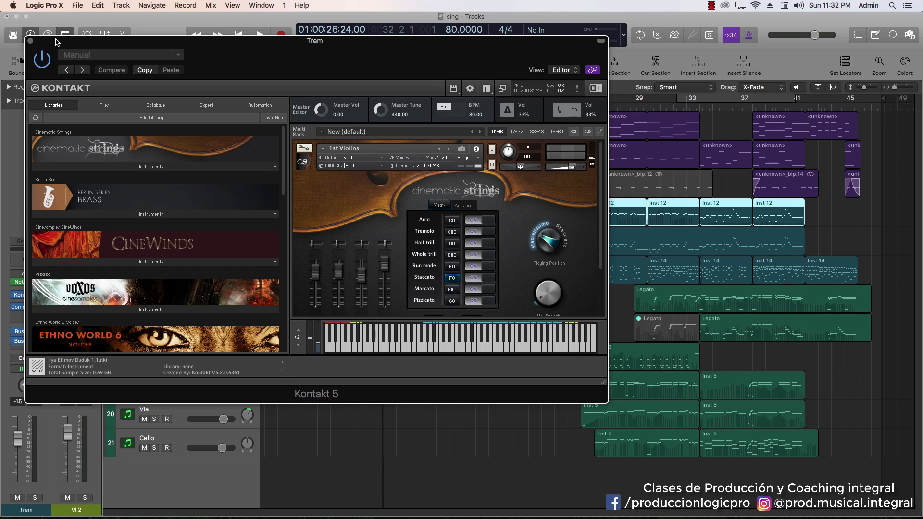
{"action": "left_click", "coordinate": [30, 41]}
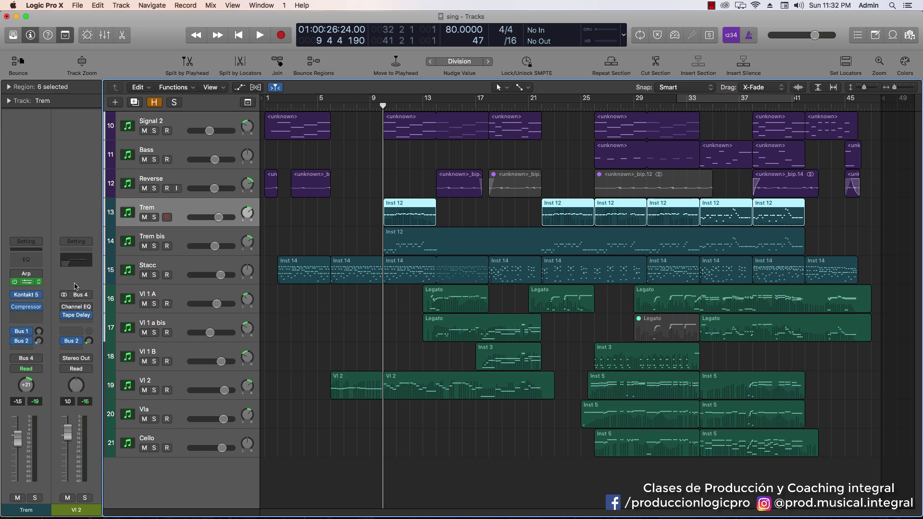
{"action": "left_click", "coordinate": [30, 284]}
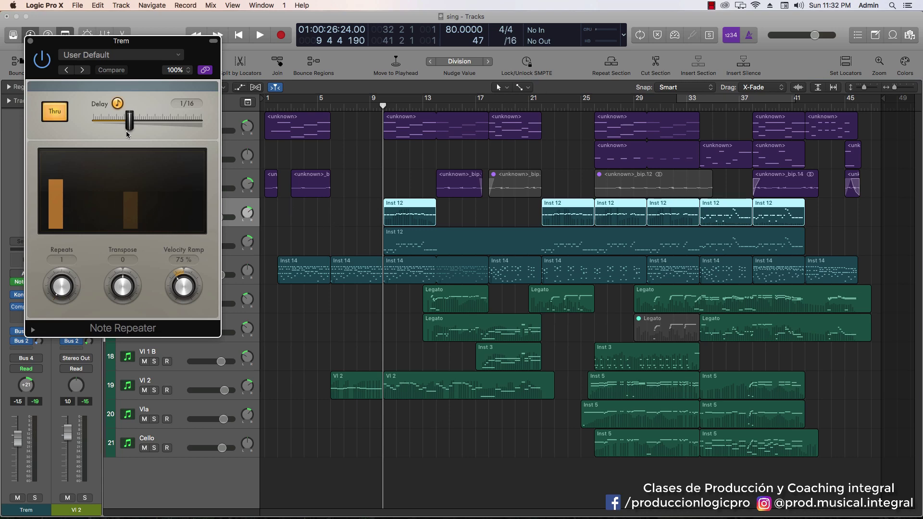
{"action": "left_click", "coordinate": [31, 41]}
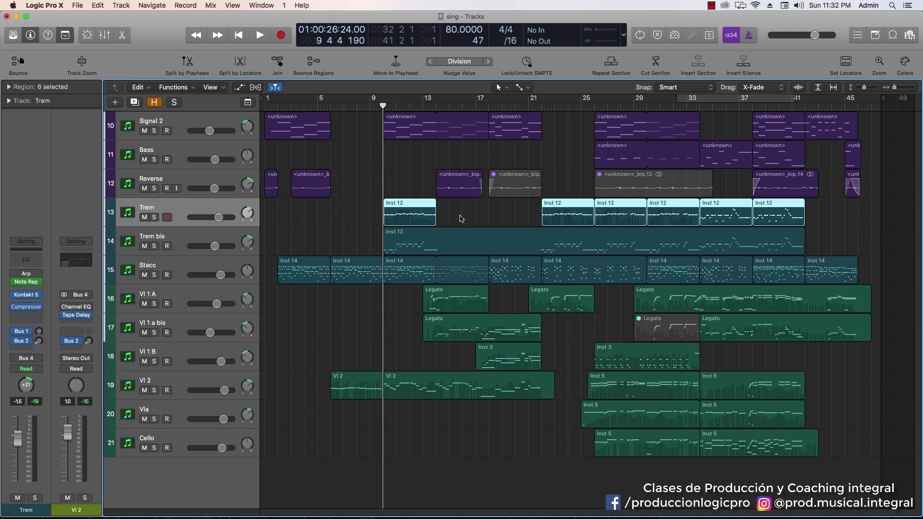
Solo the Trem track and compare its playback from bar 10 with the Note Repeater active and bypassed.
{"action": "left_click", "coordinate": [154, 217]}
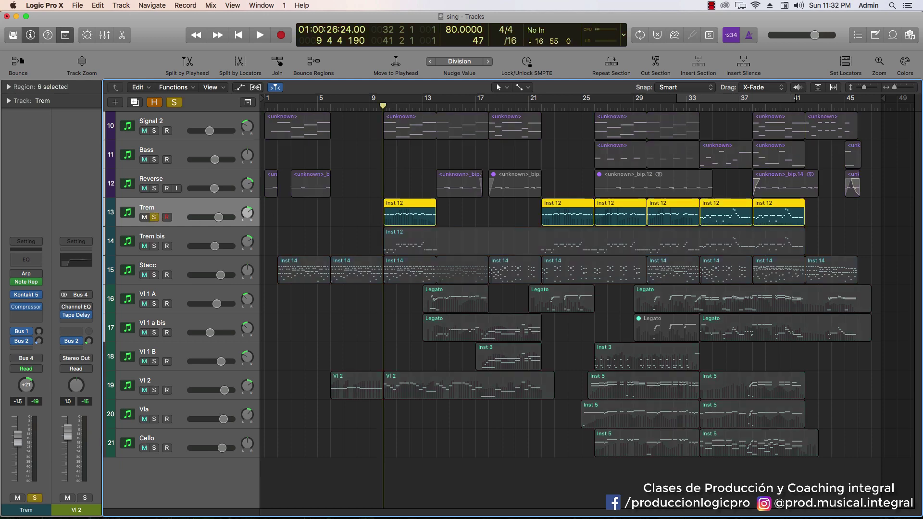
{"action": "key", "text": "space"}
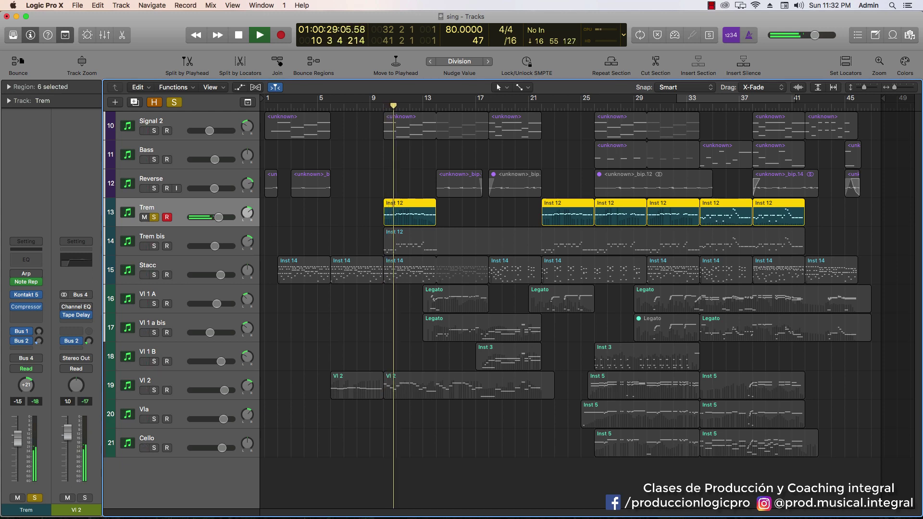
{"action": "key", "text": "space"}
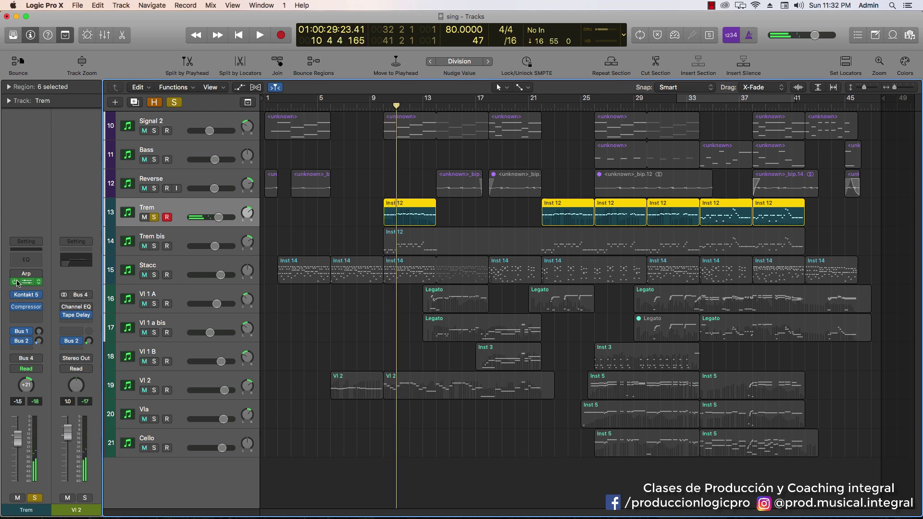
{"action": "left_click", "coordinate": [15, 282]}
{"action": "left_click", "coordinate": [383, 106]}
{"action": "key", "text": "space"}
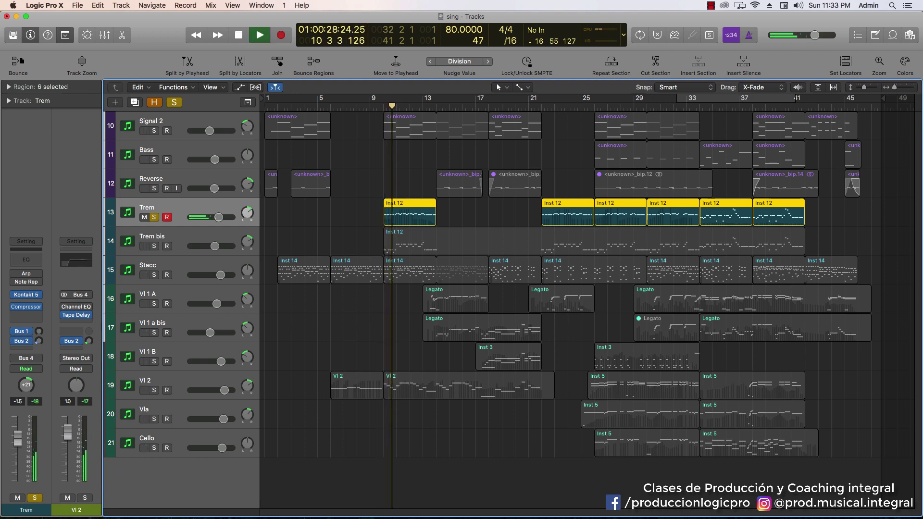
{"action": "key", "text": "space"}
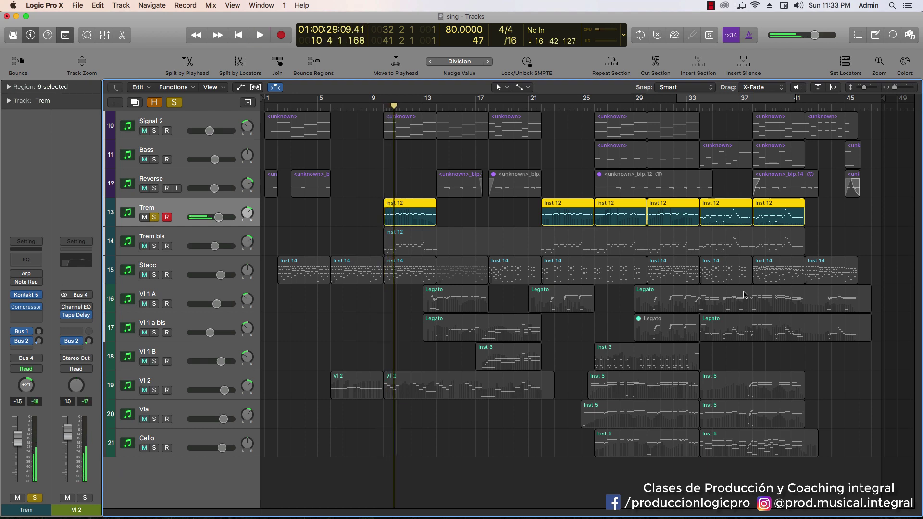
Turn the Trem track's Note Repeater back on and take the track out of solo.
{"action": "left_click", "coordinate": [17, 286]}
{"action": "left_click", "coordinate": [17, 283]}
{"action": "left_click", "coordinate": [16, 281]}
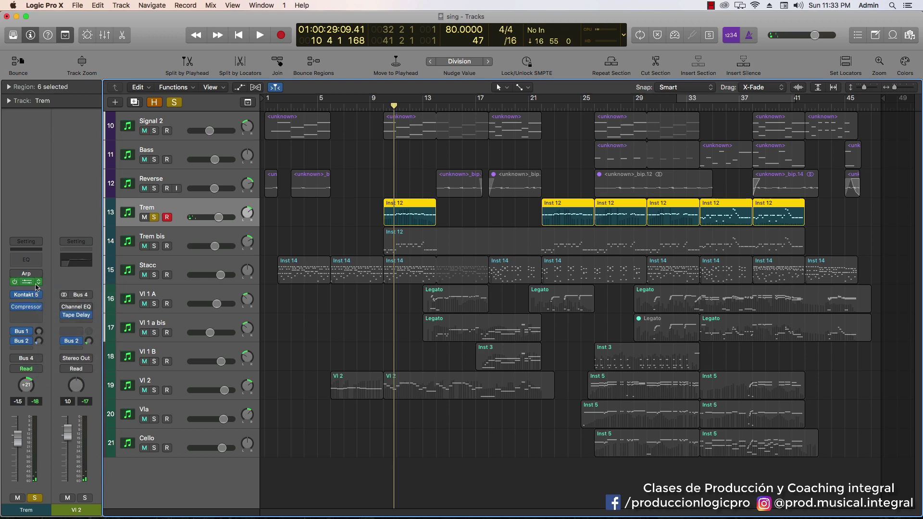
{"action": "left_click", "coordinate": [26, 283]}
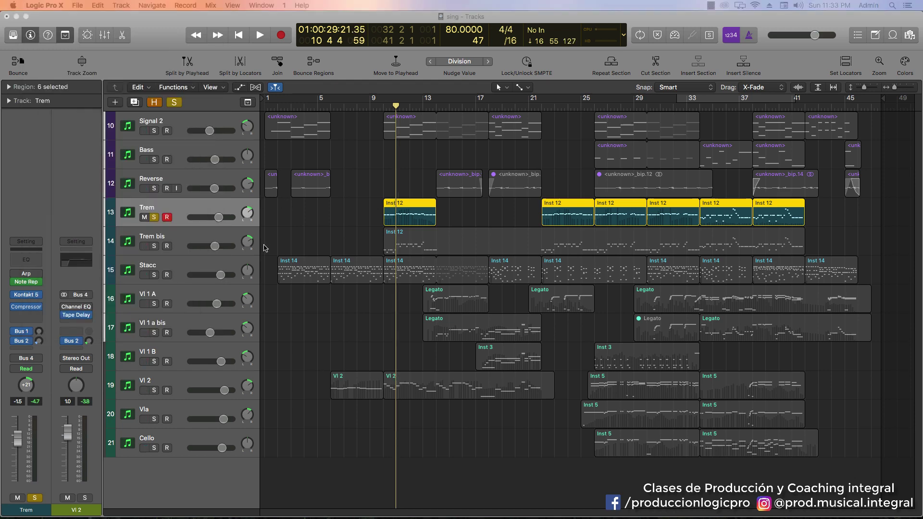
{"action": "left_click", "coordinate": [154, 217]}
Select the Trem bis track, examine its Note Repeater settings, and close the plug-in window.
{"action": "left_click", "coordinate": [178, 241]}
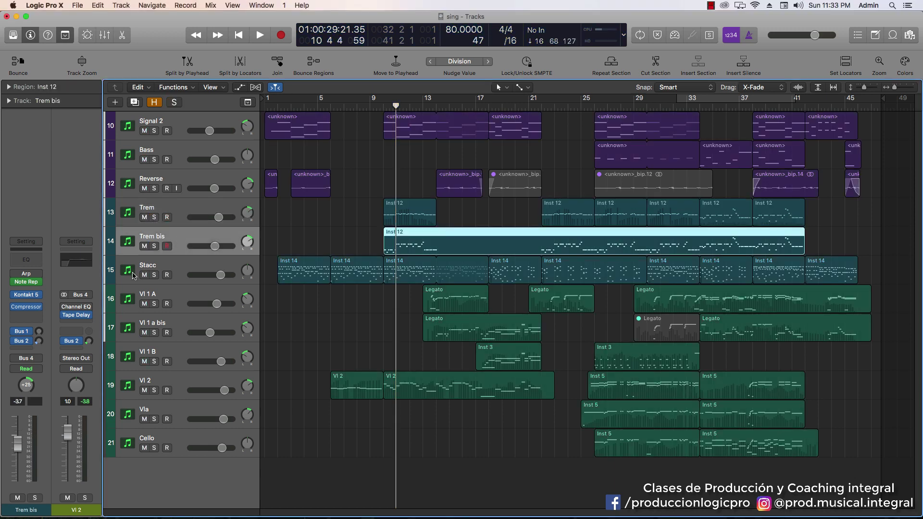
{"action": "left_click", "coordinate": [31, 286]}
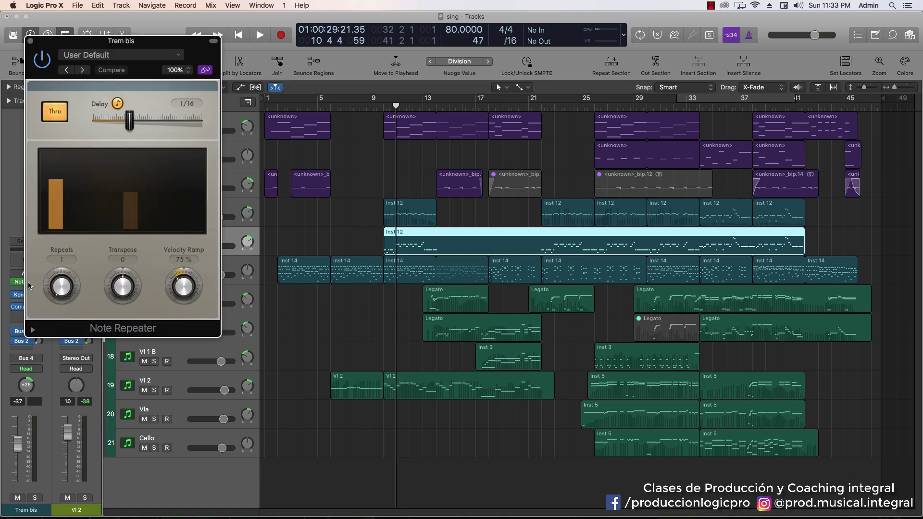
{"action": "left_click", "coordinate": [30, 42]}
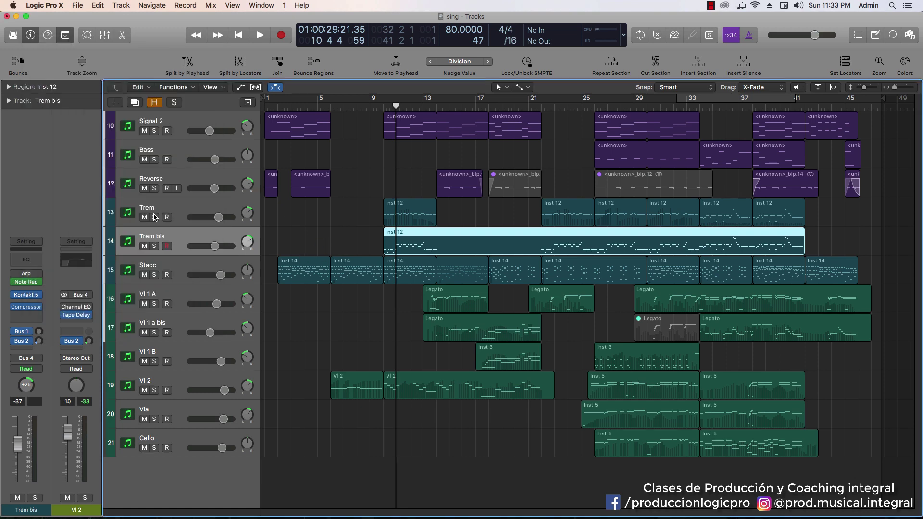
Solo the Trem and Trem bis tracks together and play them from bar 10.
{"action": "left_click_drag", "start_coordinate": [154, 218], "coordinate": [154, 251]}
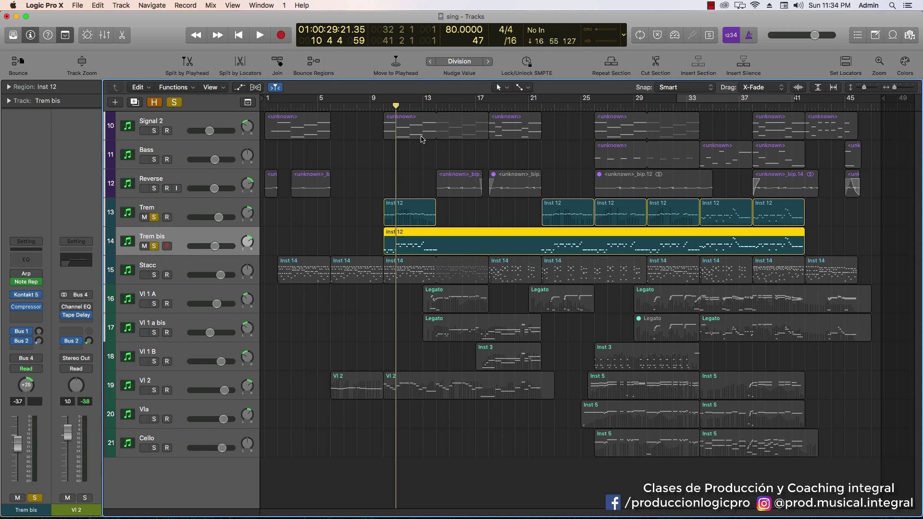
{"action": "left_click", "coordinate": [383, 104]}
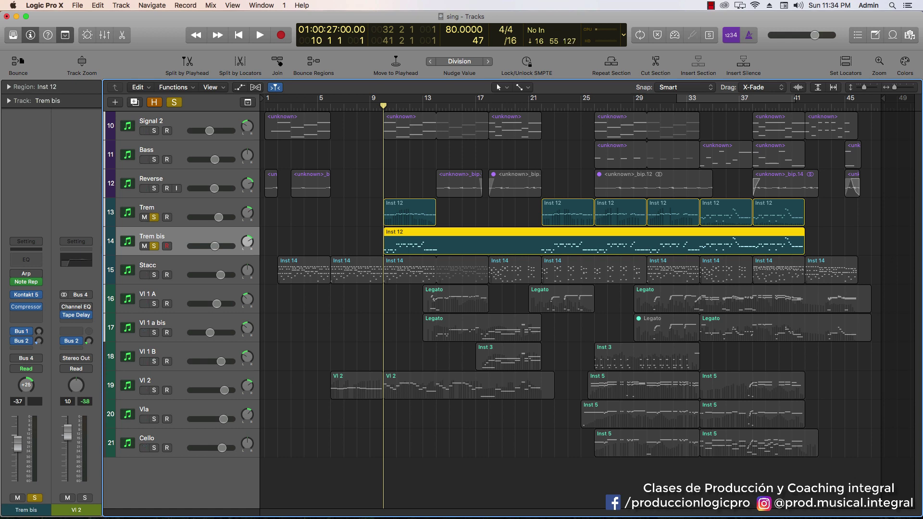
{"action": "key", "text": "space"}
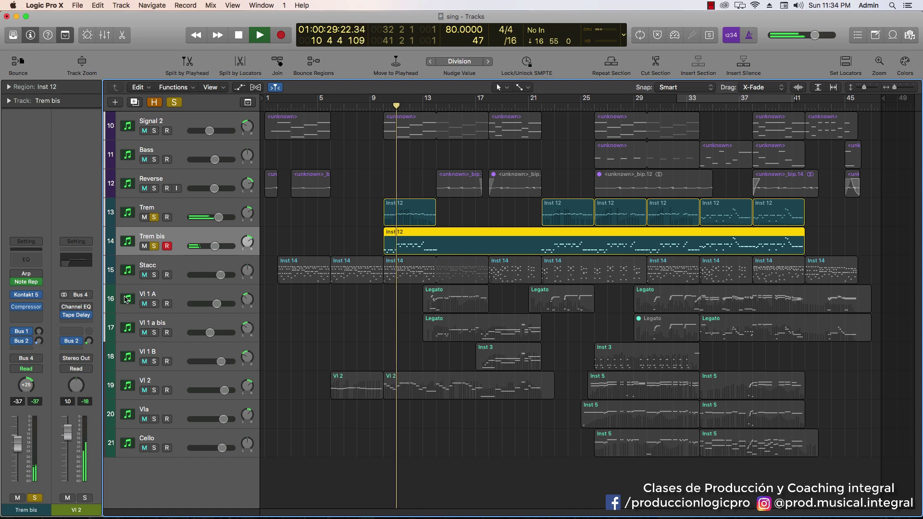
{"action": "key", "text": "space"}
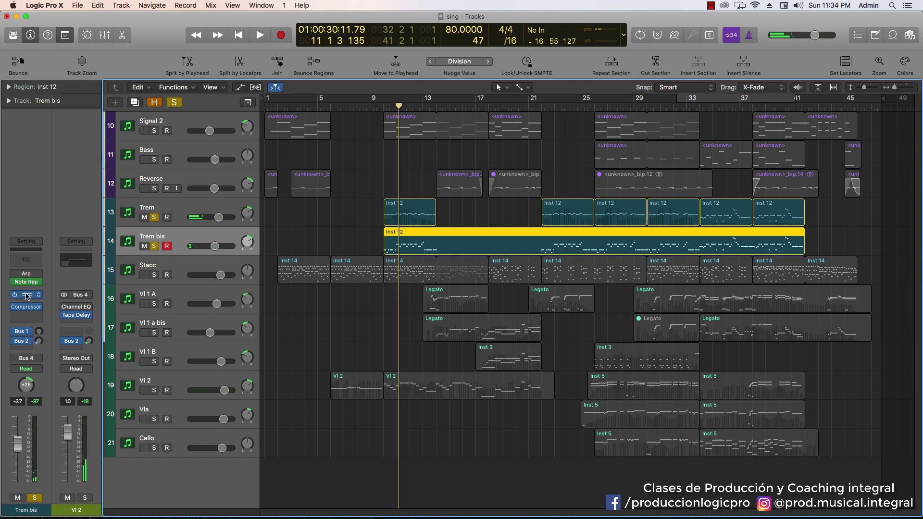
Examine the CineStrings Core microphone mixer in the Trem bis track's Kontakt instrument, and close its window.
{"action": "left_click", "coordinate": [27, 295]}
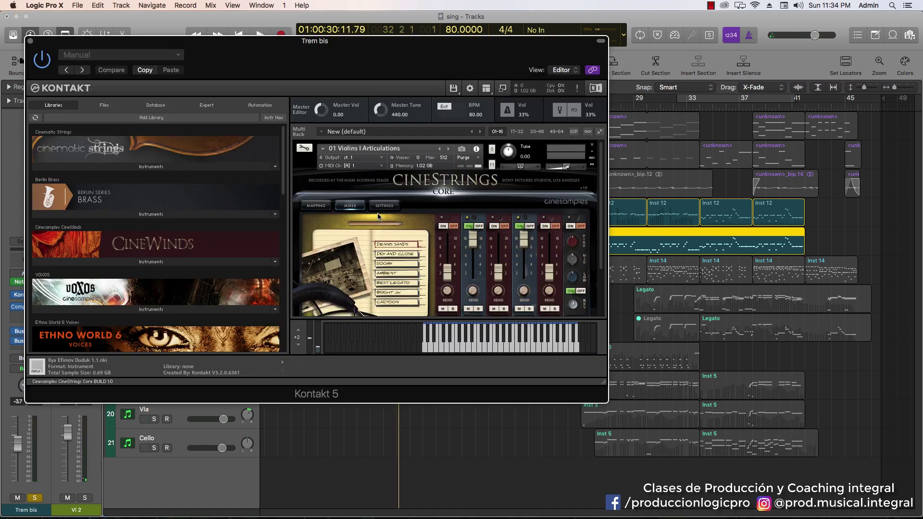
{"action": "scroll", "coordinate": [402, 195], "scroll_direction": "down", "scroll_amount": 3}
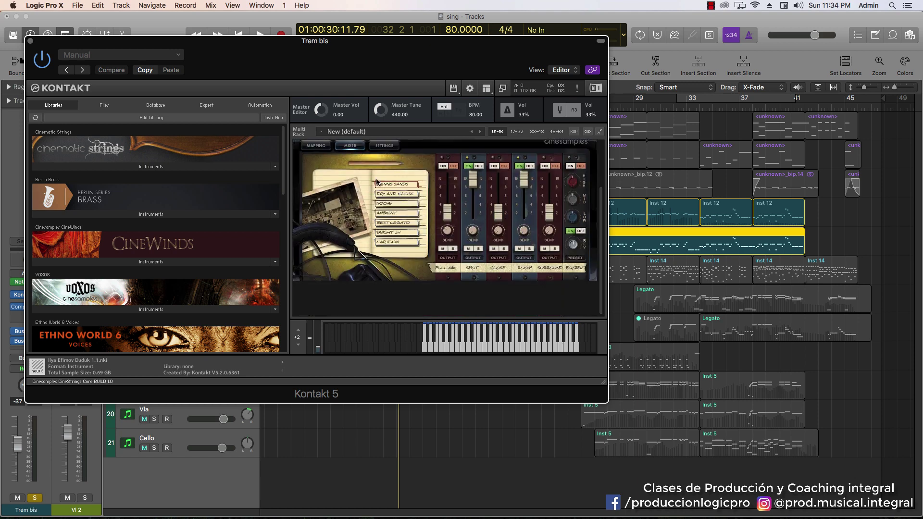
{"action": "left_click", "coordinate": [31, 42]}
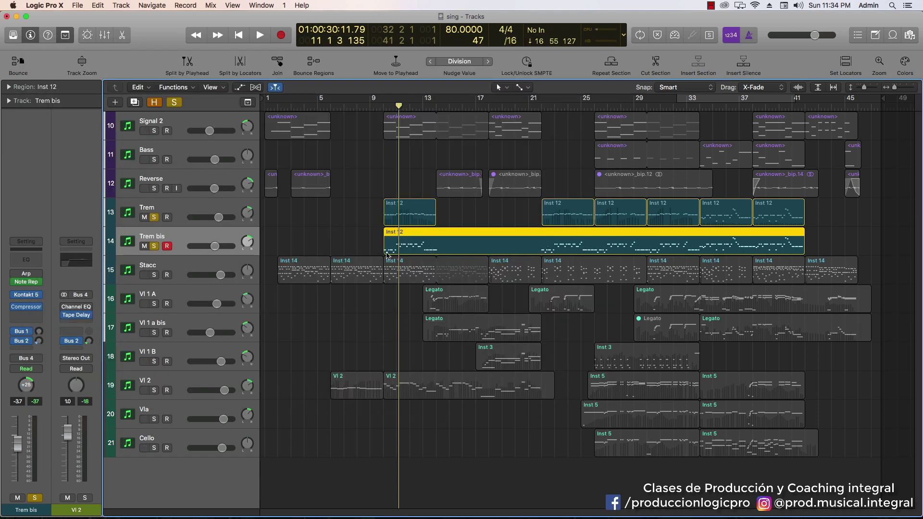
Take the Trem bis and Trem tracks out of solo and deselect the Trem bis region.
{"action": "left_click", "coordinate": [147, 246]}
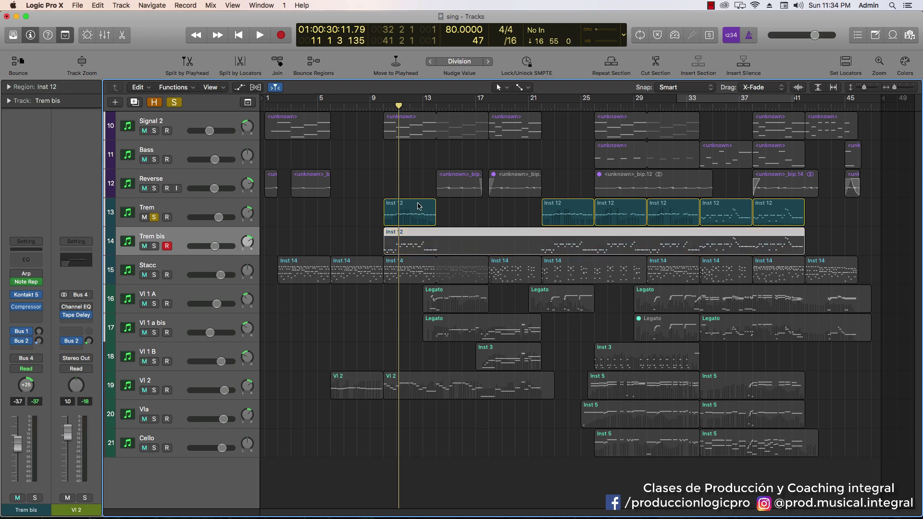
{"action": "left_click", "coordinate": [154, 217]}
{"action": "left_click", "coordinate": [322, 233]}
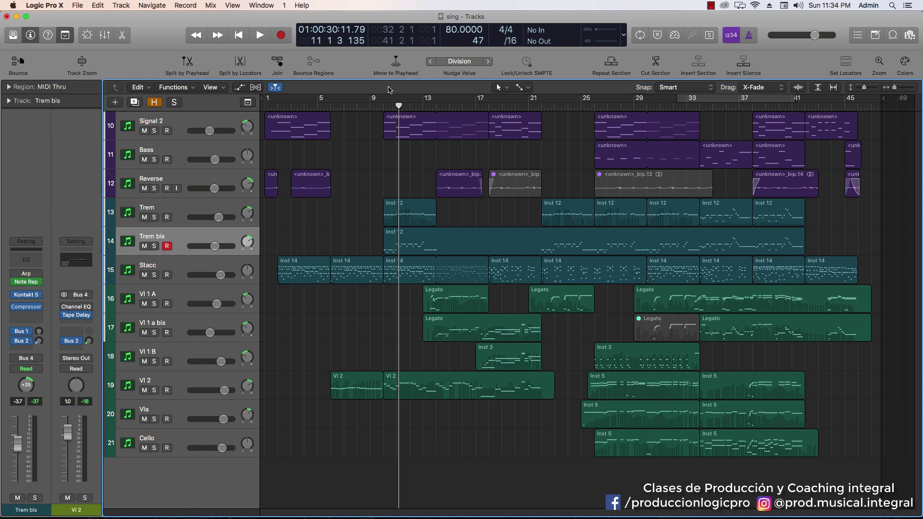
Place the playhead at bar 13, select the VI 1 A track, and play the full arrangement.
{"action": "left_click", "coordinate": [424, 104]}
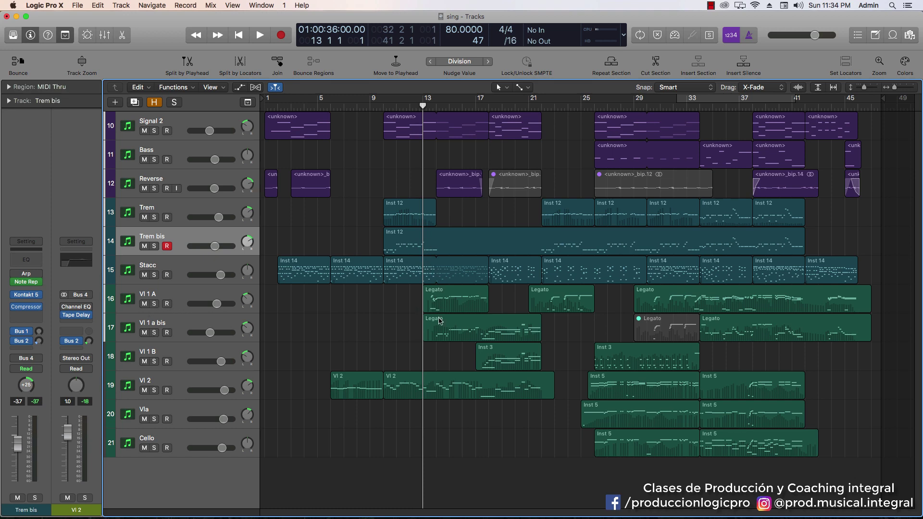
{"action": "left_click", "coordinate": [170, 291]}
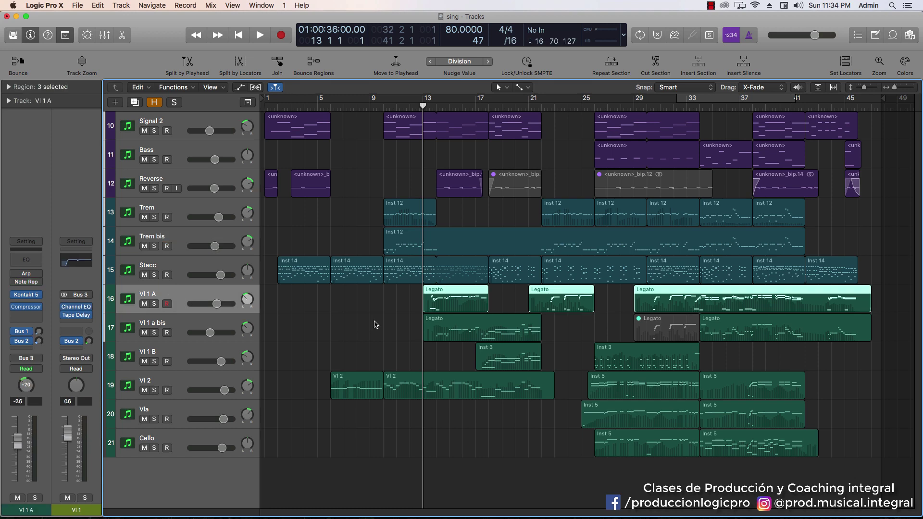
{"action": "key", "text": "space"}
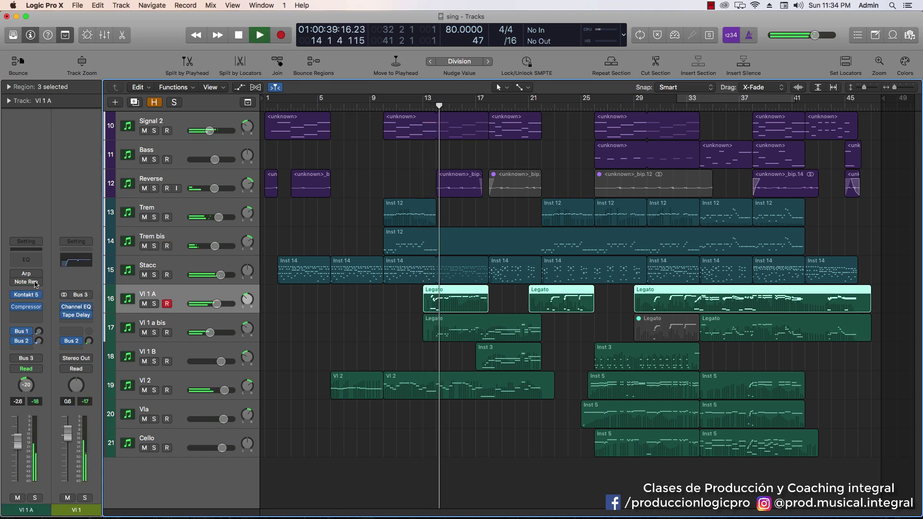
Examine the articulations, microphones and playing position of VI 1 A's 1st Violins patch during playback, then close Kontakt and stop.
{"action": "left_click", "coordinate": [26, 295]}
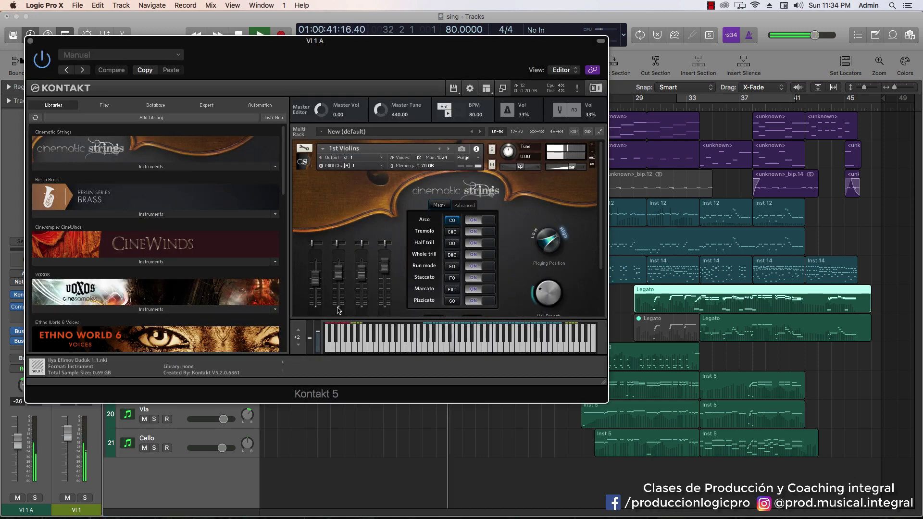
{"action": "scroll", "coordinate": [435, 306], "scroll_direction": "down", "scroll_amount": 2}
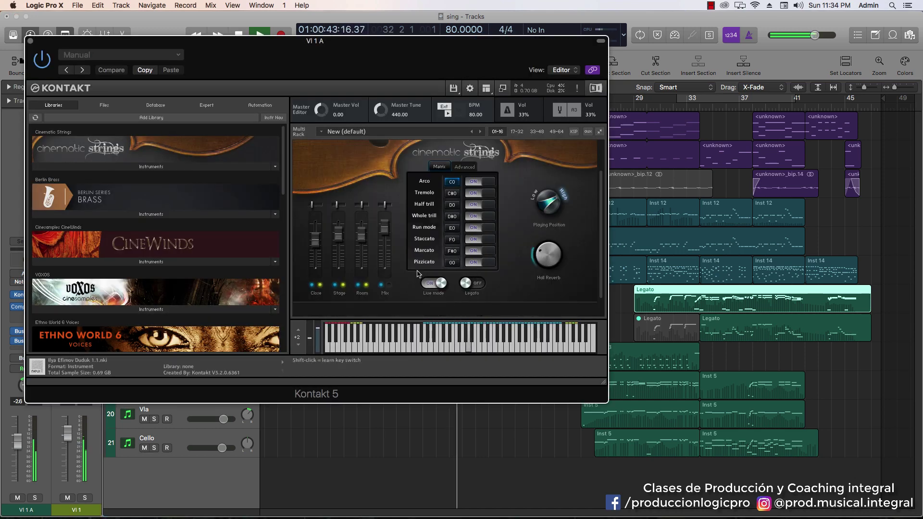
{"action": "scroll", "coordinate": [435, 306], "scroll_direction": "up", "scroll_amount": 2}
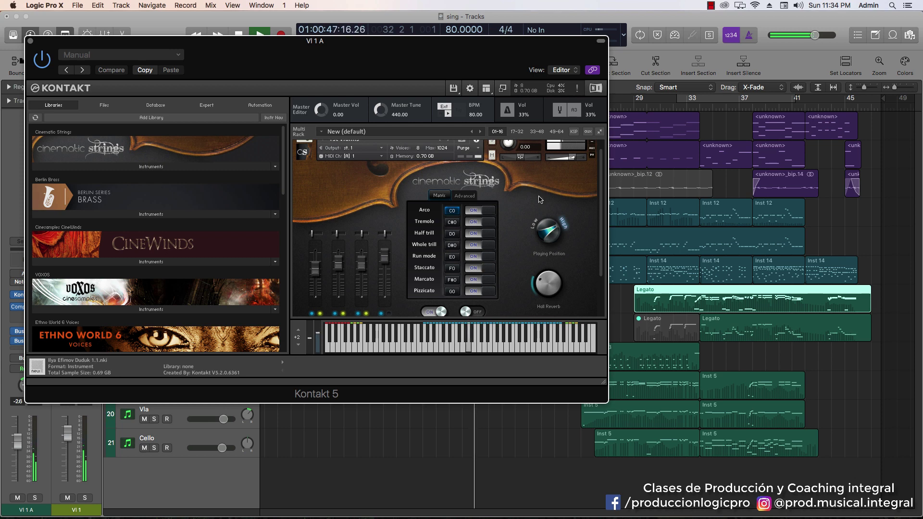
{"action": "scroll", "coordinate": [466, 238], "scroll_direction": "down", "scroll_amount": 3}
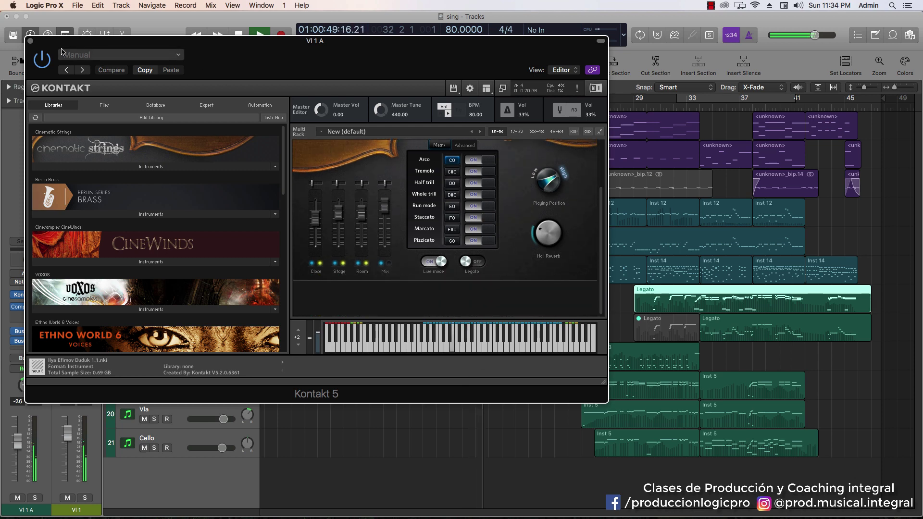
{"action": "left_click", "coordinate": [30, 42]}
{"action": "key", "text": "space"}
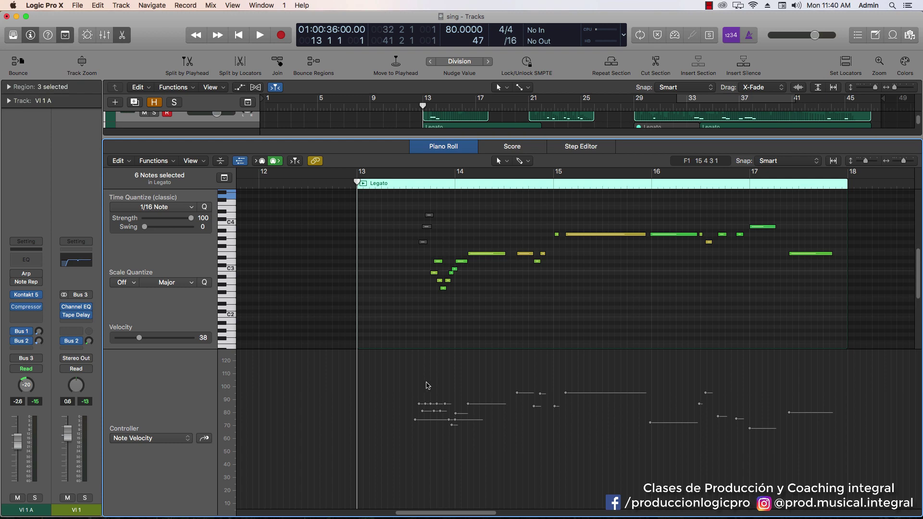
Display the Modulation controller curve of VI 1 A's Legato region in the Piano Roll.
{"action": "left_click", "coordinate": [204, 439]}
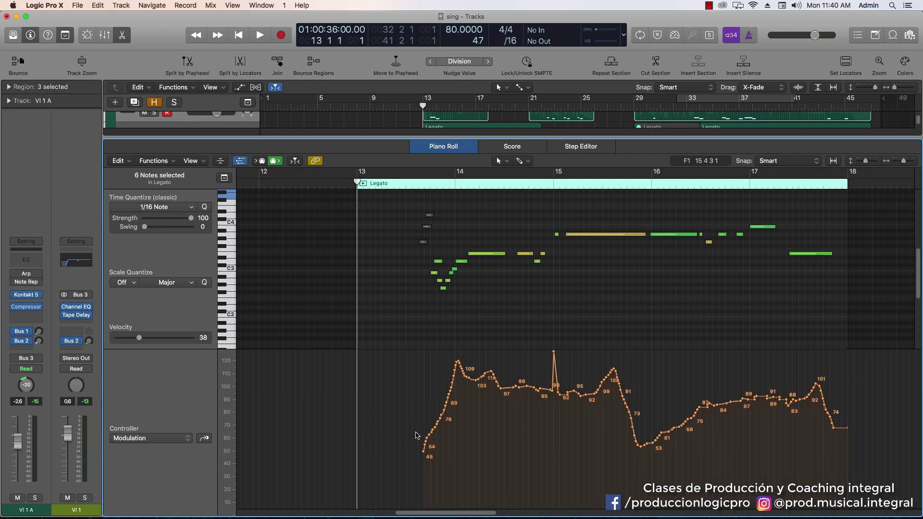
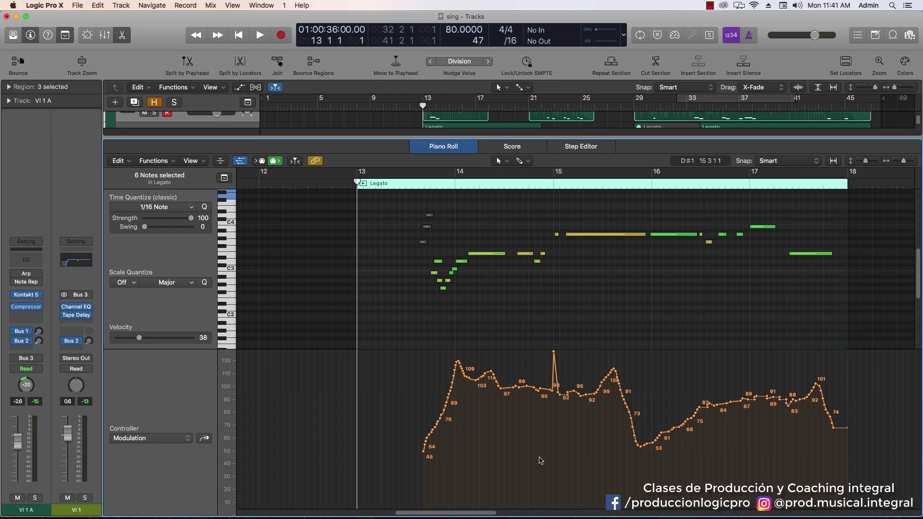
View the Expression and Note Velocity lanes of VI 1 A's Legato region in the controller area, and close the Piano Roll.
{"action": "left_click", "coordinate": [204, 438]}
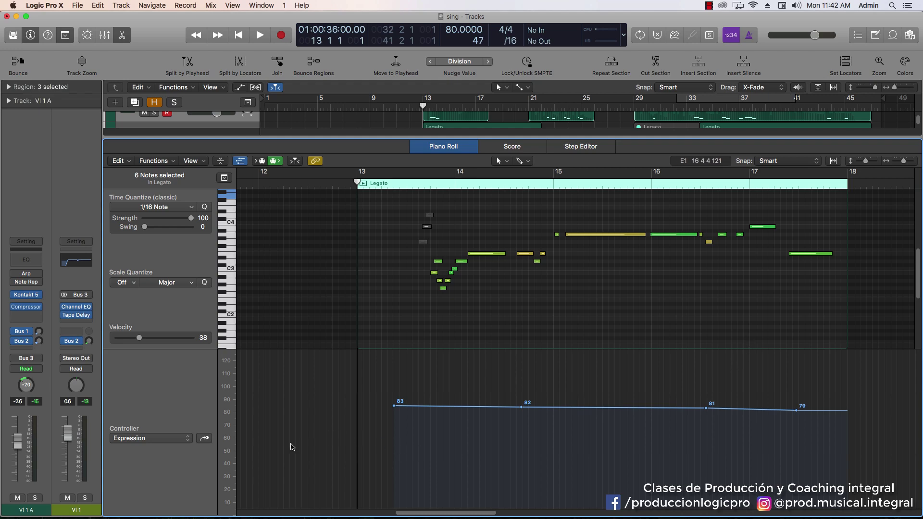
{"action": "left_click", "coordinate": [208, 438]}
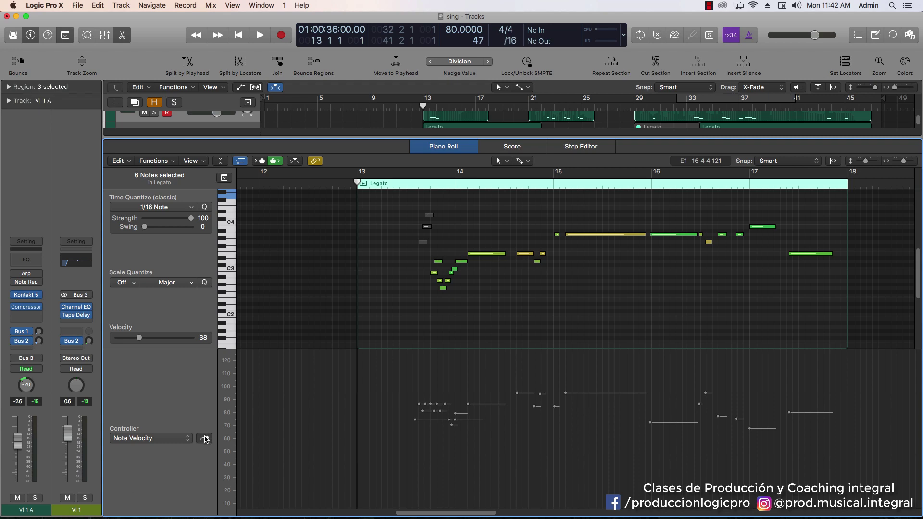
{"action": "left_click", "coordinate": [205, 438]}
{"action": "left_click", "coordinate": [205, 439]}
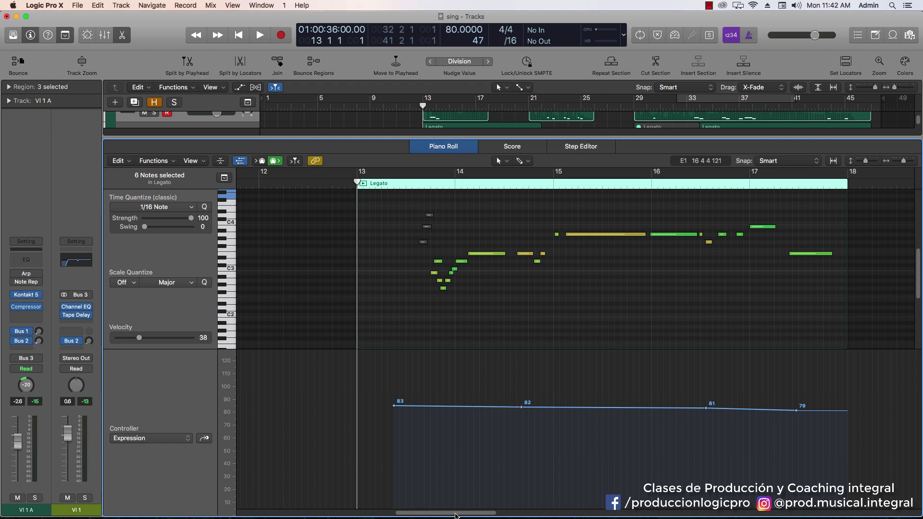
{"action": "left_click_drag", "start_coordinate": [456, 516], "coordinate": [469, 496]}
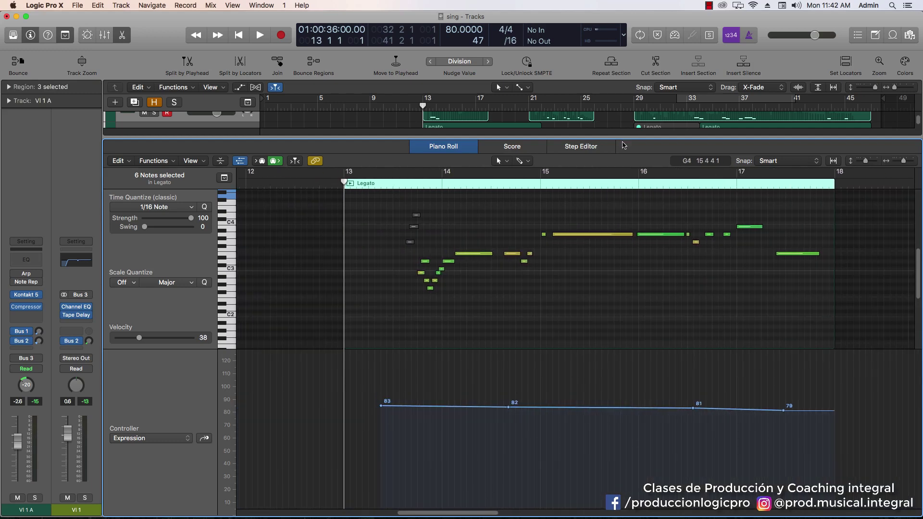
{"action": "key", "text": "e"}
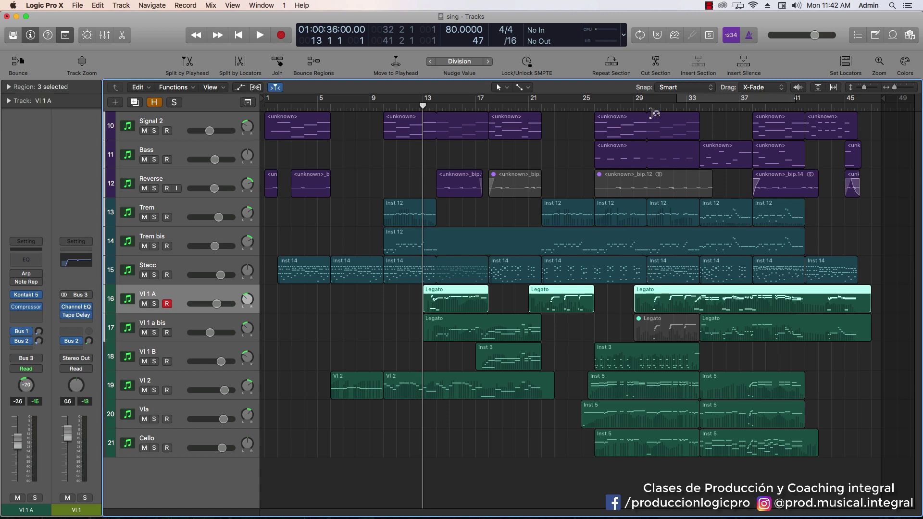
Place the playhead at bar 26, solo the Signal 2 and Bass tracks, and play them briefly.
{"action": "left_click", "coordinate": [635, 104]}
{"action": "left_click_drag", "start_coordinate": [635, 104], "coordinate": [595, 105]}
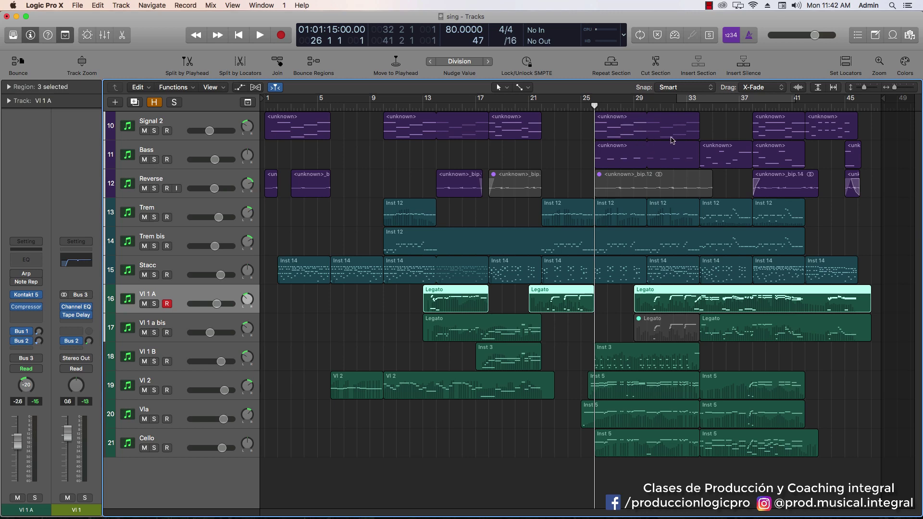
{"action": "left_click", "coordinate": [154, 131]}
{"action": "left_click", "coordinate": [154, 159]}
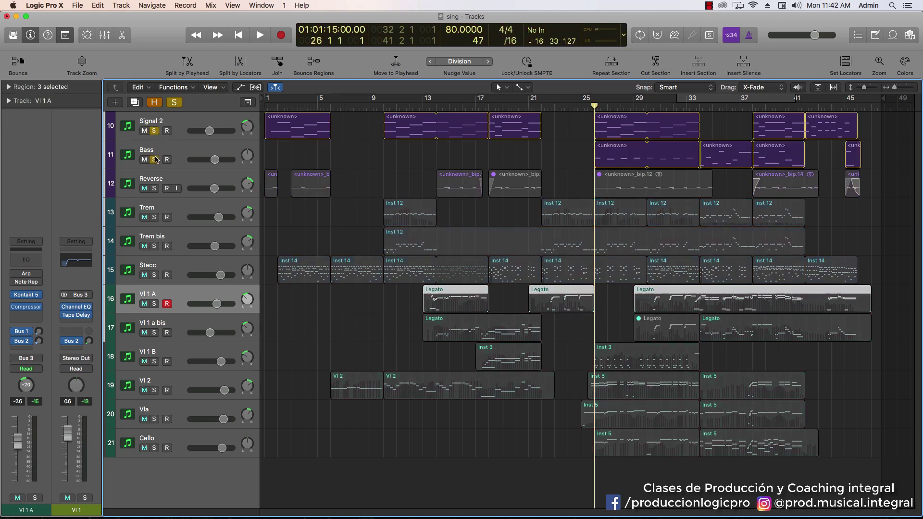
{"action": "key", "text": "space"}
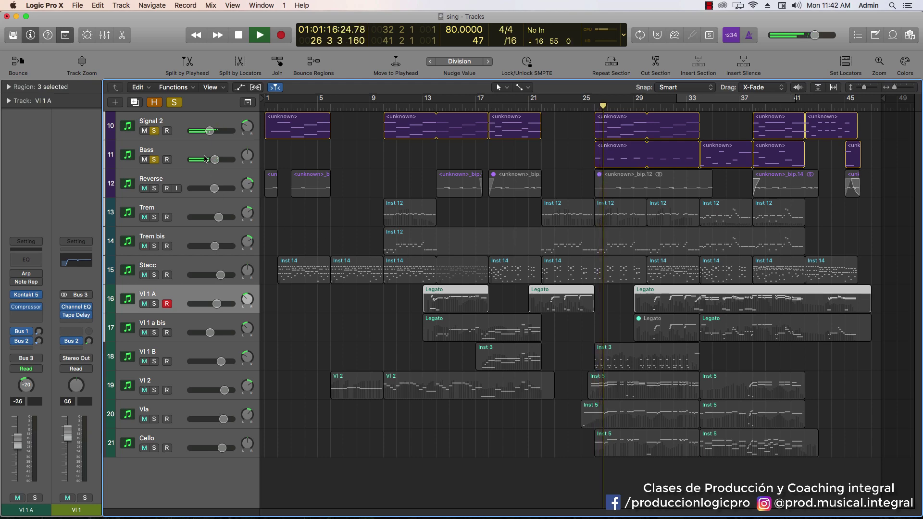
{"action": "key", "text": "space"}
Take Signal 2 and Bass out of solo, play the full arrangement from bar 26, and deselect the Legato regions.
{"action": "left_click", "coordinate": [153, 131]}
{"action": "left_click", "coordinate": [154, 159]}
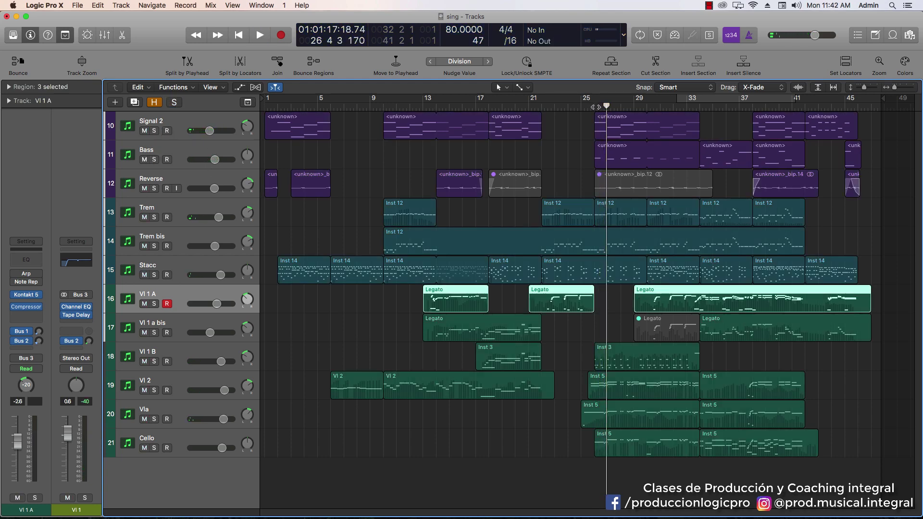
{"action": "left_click", "coordinate": [595, 106]}
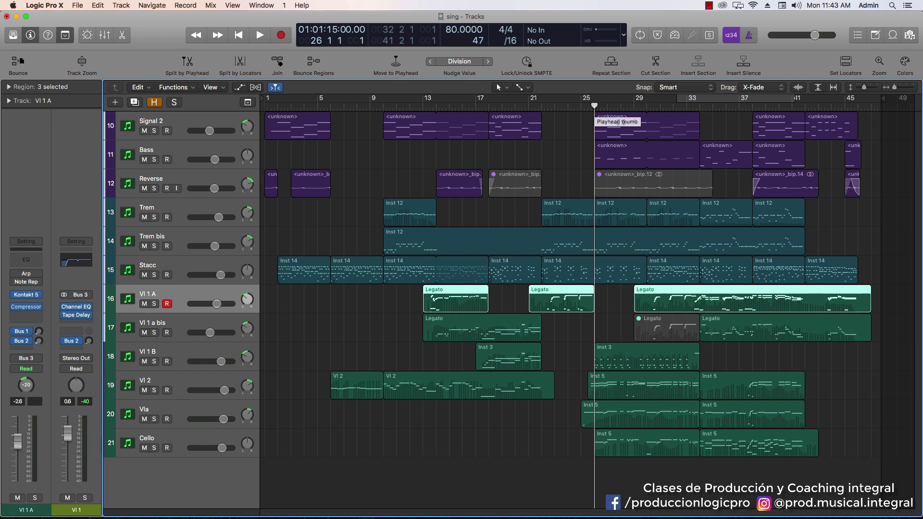
{"action": "key", "text": "space"}
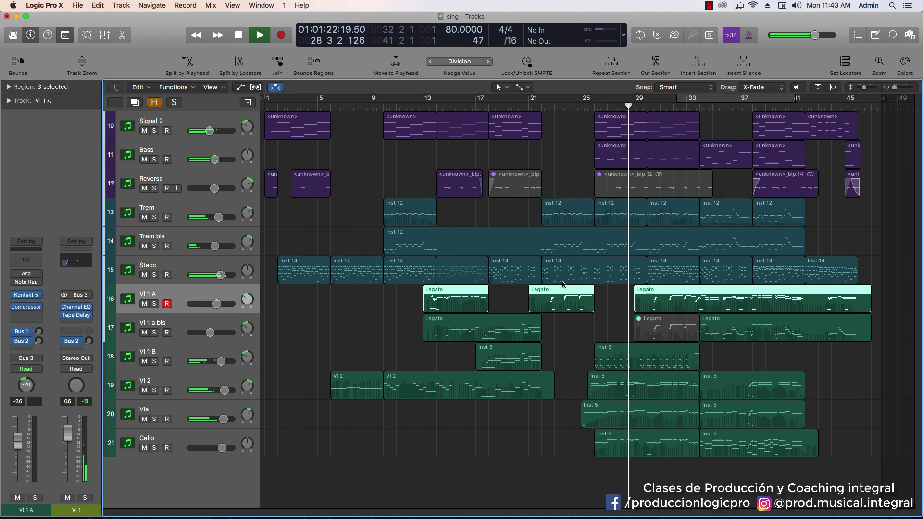
{"action": "left_click", "coordinate": [578, 337]}
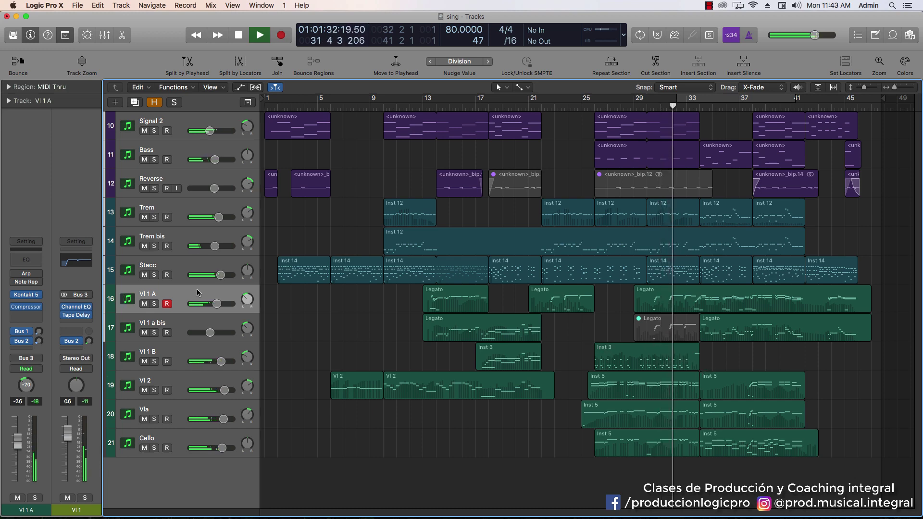
Audition the Stacc, Trem bis, Trem and VI 1 a bis tracks in solo one after another during playback.
{"action": "left_click", "coordinate": [154, 275]}
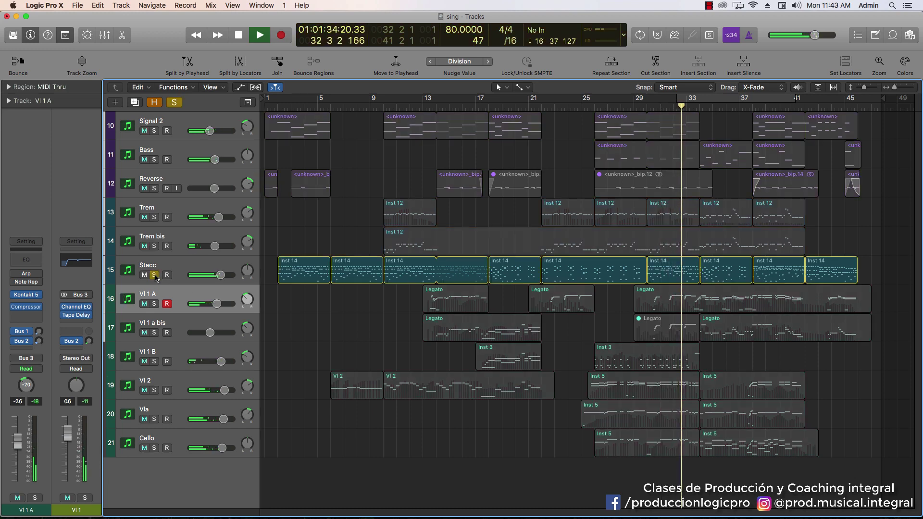
{"action": "left_click", "coordinate": [154, 275]}
{"action": "left_click", "coordinate": [154, 246]}
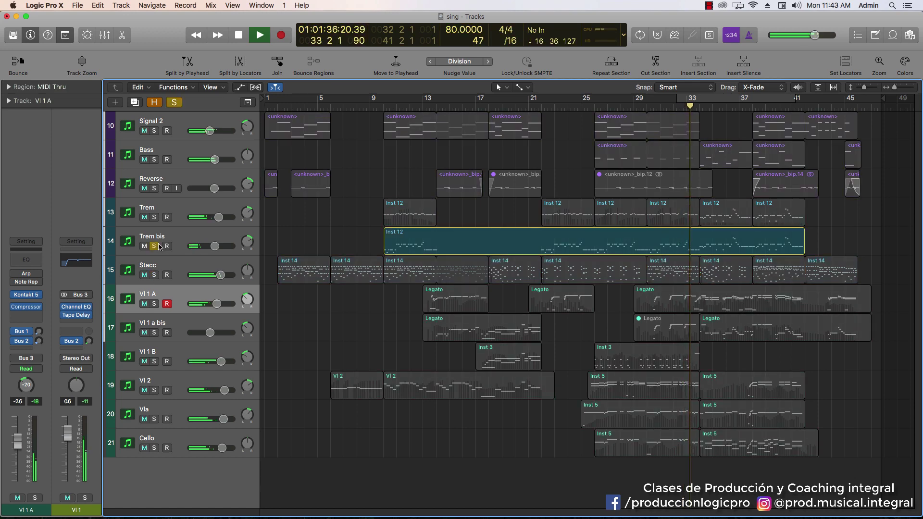
{"action": "left_click", "coordinate": [154, 246]}
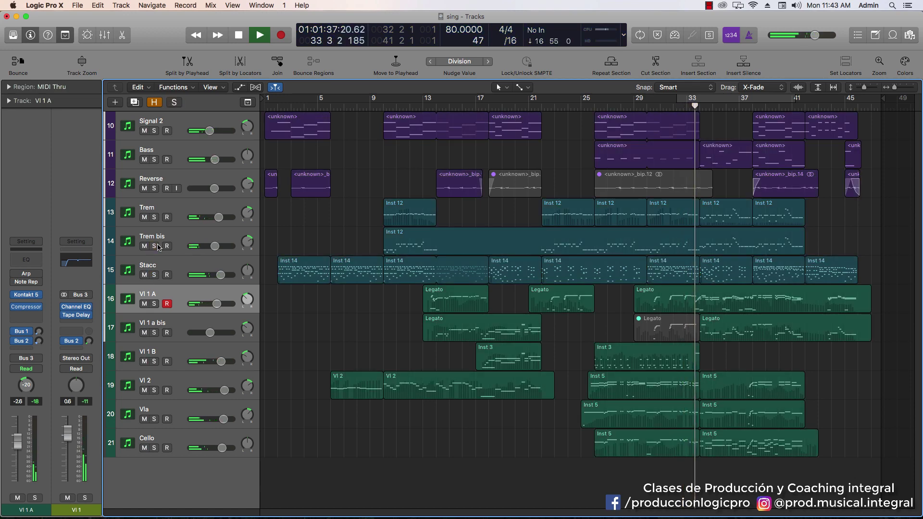
{"action": "left_click", "coordinate": [154, 217]}
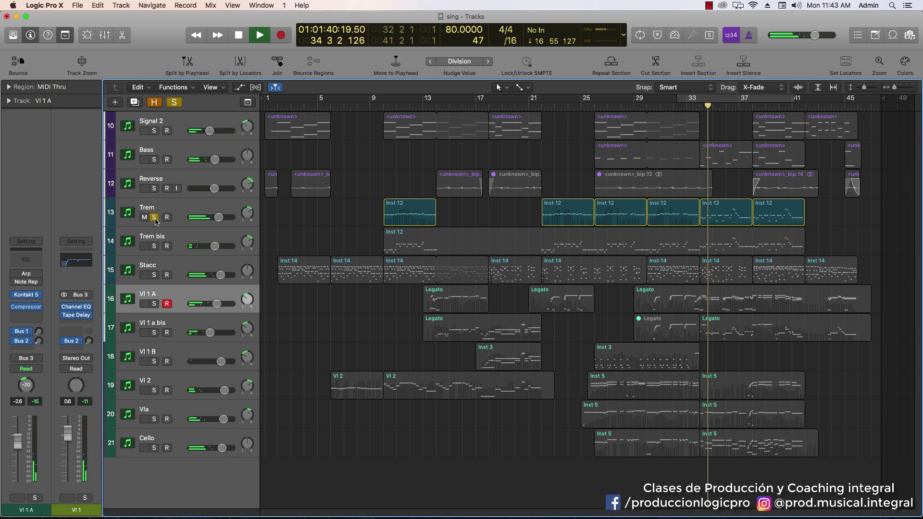
{"action": "left_click", "coordinate": [155, 217]}
{"action": "left_click", "coordinate": [155, 332]}
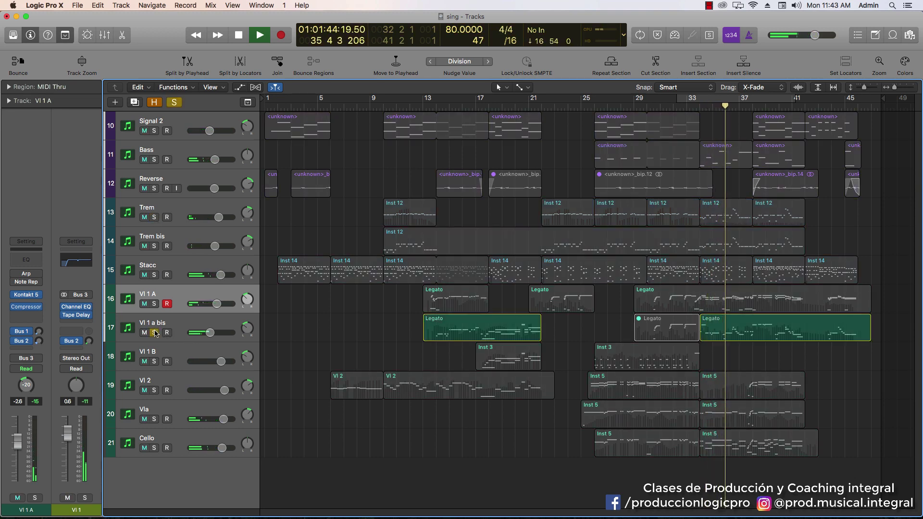
{"action": "left_click", "coordinate": [155, 333]}
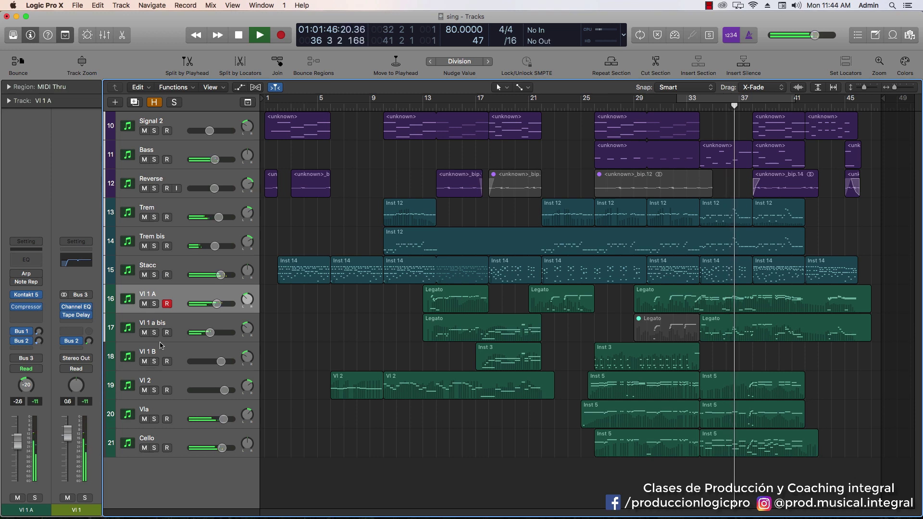
Audition the Cello, Vla and VI 2 tracks in solo one after another during playback.
{"action": "left_click", "coordinate": [154, 449]}
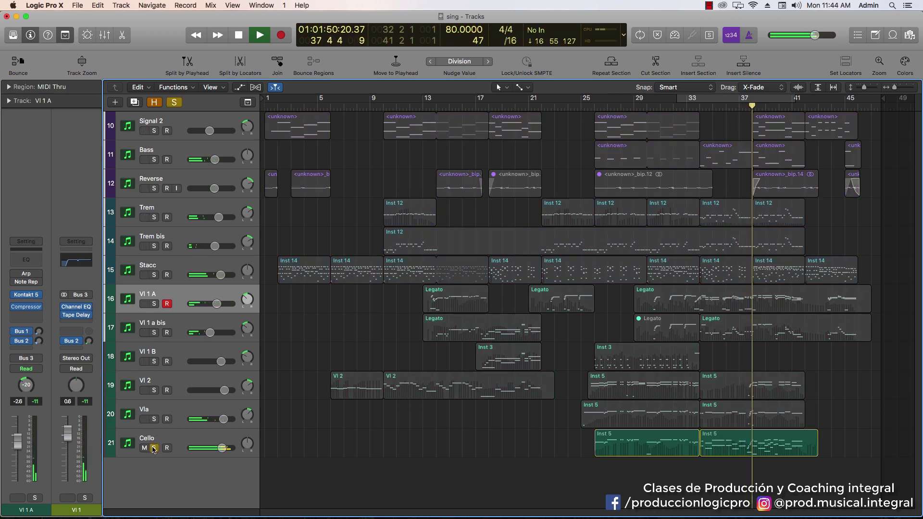
{"action": "left_click", "coordinate": [154, 449]}
{"action": "left_click", "coordinate": [154, 418]}
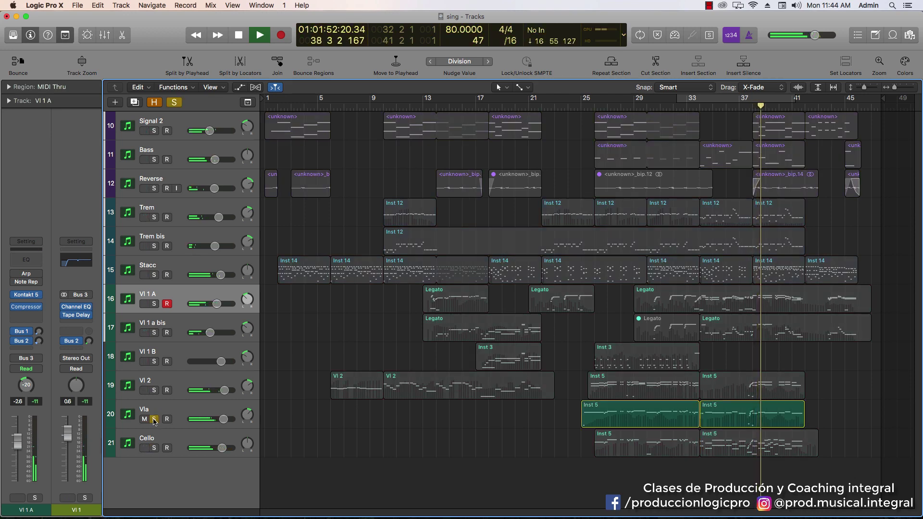
{"action": "left_click", "coordinate": [154, 419]}
{"action": "left_click", "coordinate": [155, 390]}
{"action": "left_click", "coordinate": [154, 391]}
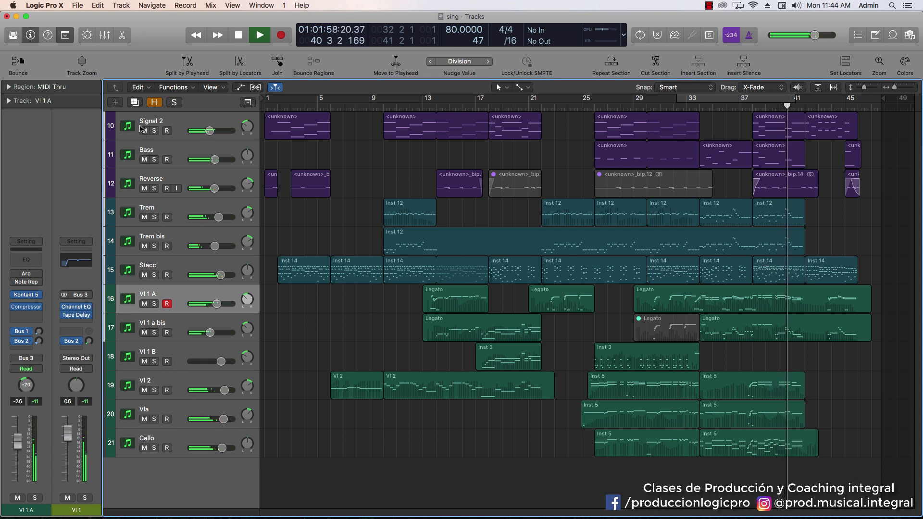
Mute the Signal 2, Bass and Reverse tracks to hear only the strings, and stop playback near bar 46.
{"action": "left_click_drag", "start_coordinate": [143, 130], "coordinate": [148, 185]}
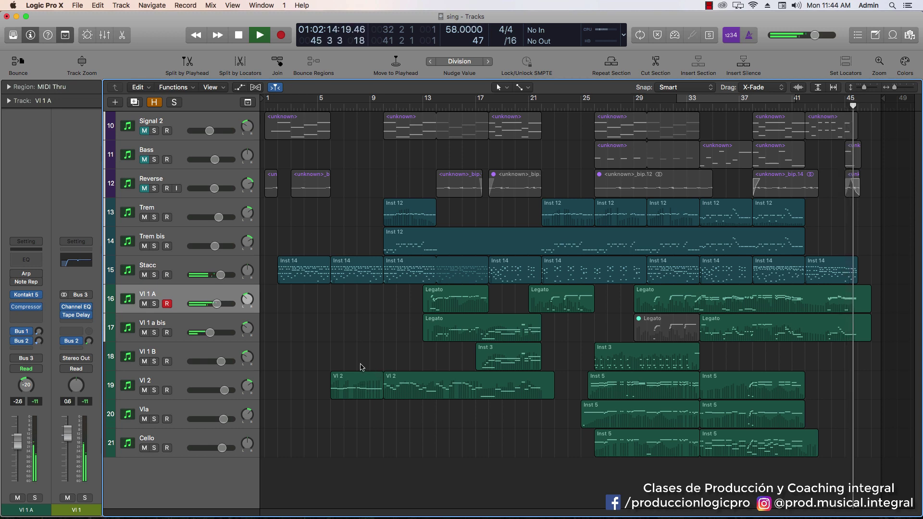
{"action": "key", "text": "space"}
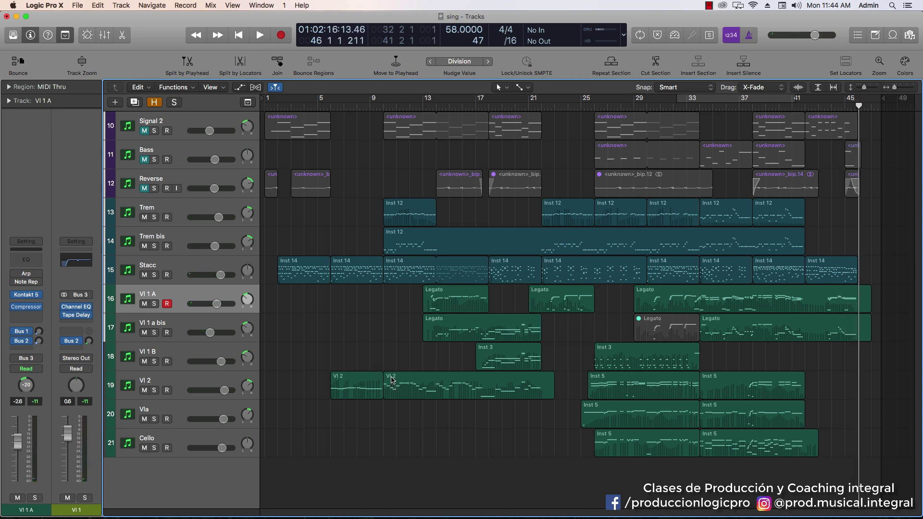